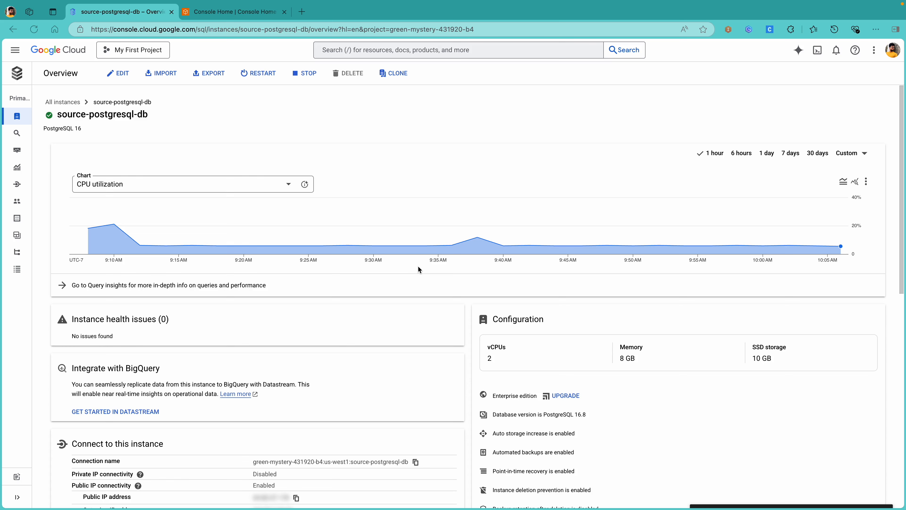
Step: Connect to source-postgresql-db's periodic_table database from Cloud Shell with gcloud as user postgres, entering the database password
scroll(393, 334, "down", 5)
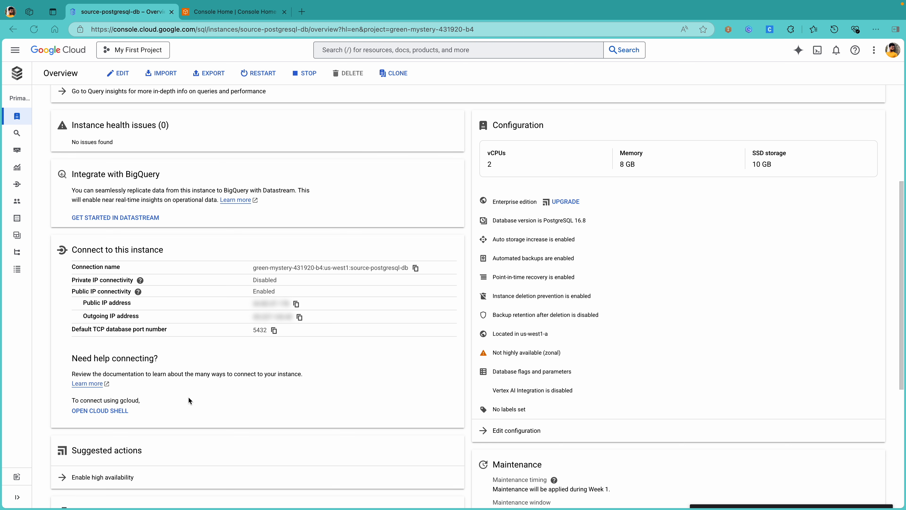
left_click(118, 412)
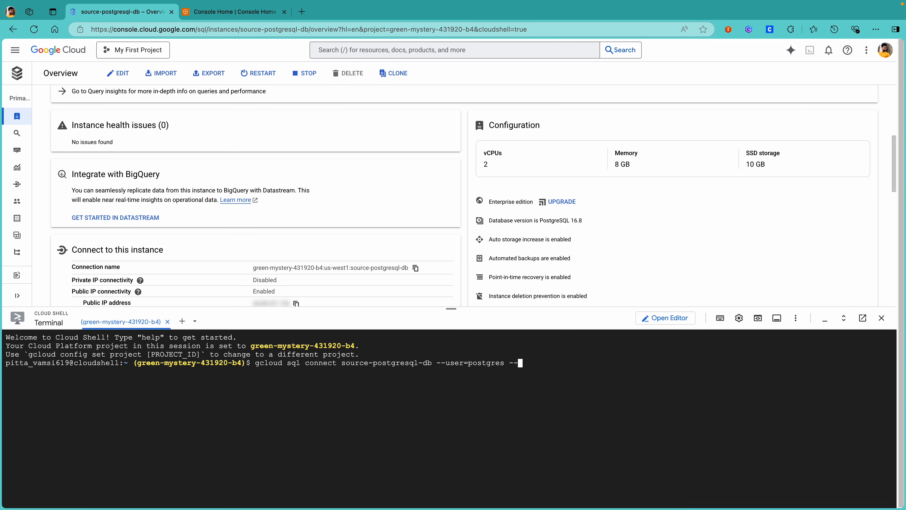
type("database periodic_table")
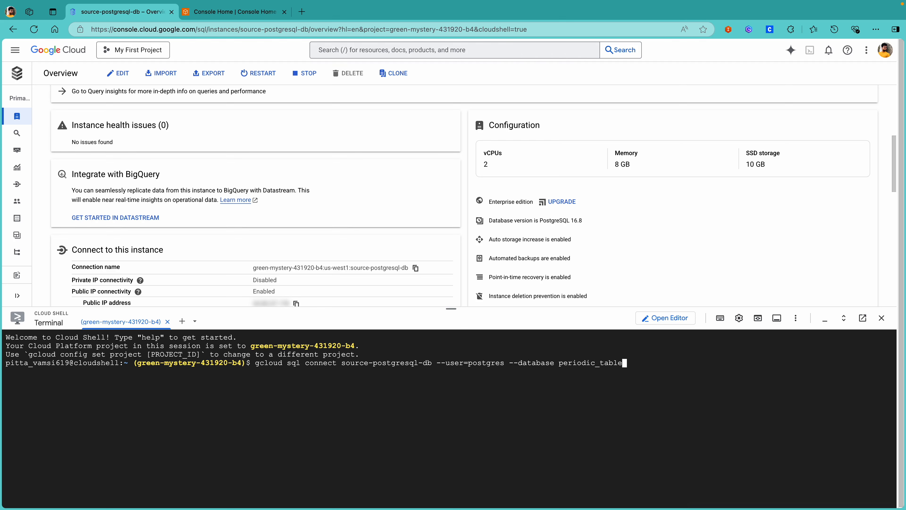
key("Return")
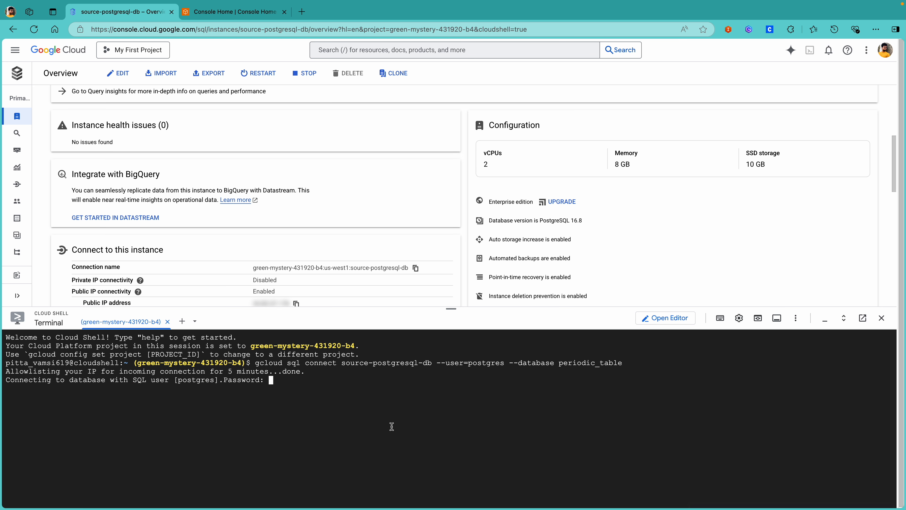
key("Return")
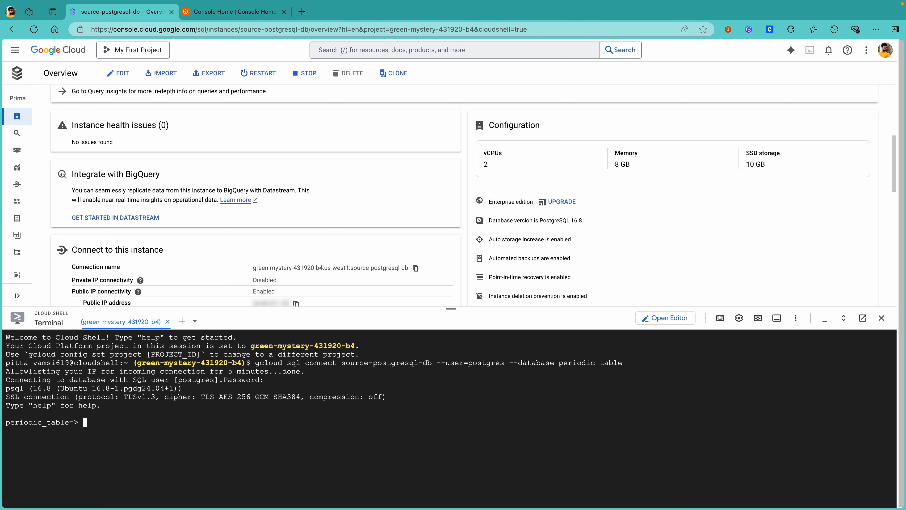
Step: Query all rows of the periodic_table table, then exit the database session
type("SELECT * FROM periodic_table")
type(";")
key("Return")
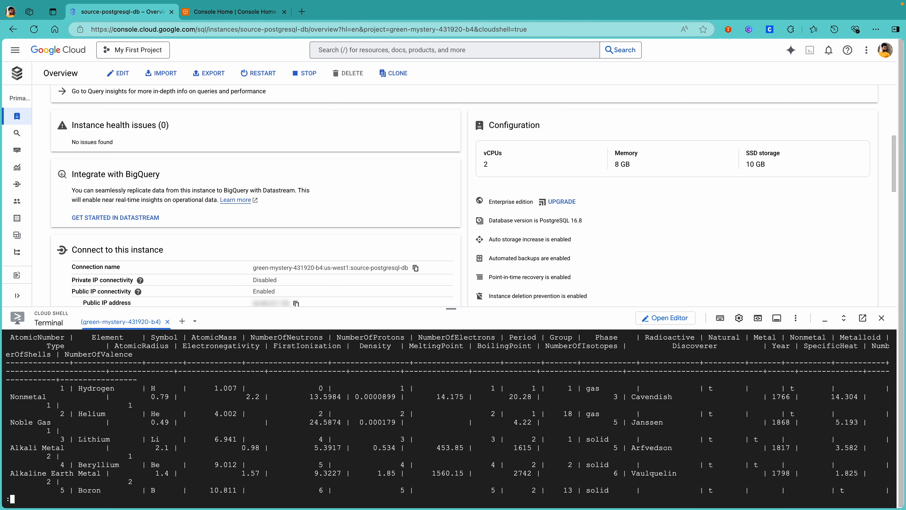
type("qexit")
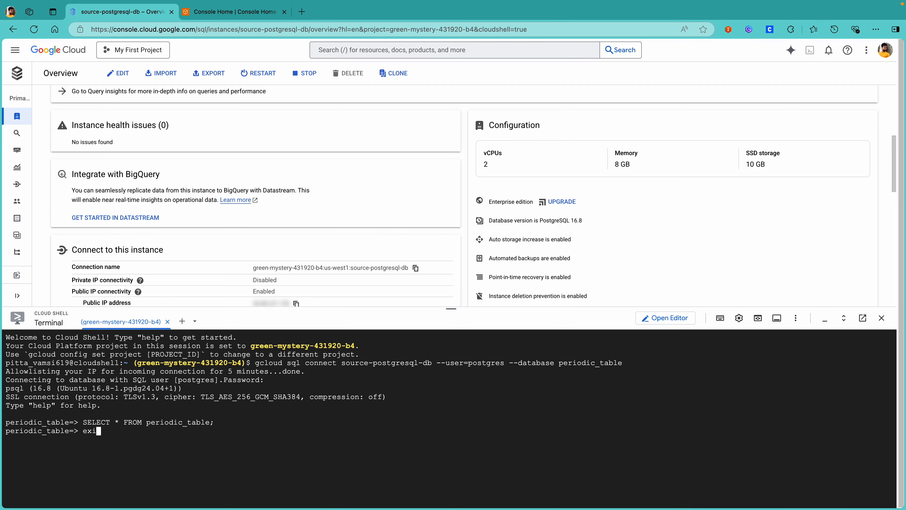
type(";")
key("Return")
Step: Open the configuration of the source-postgresql-db instance for editing
scroll(363, 215, "down", 5)
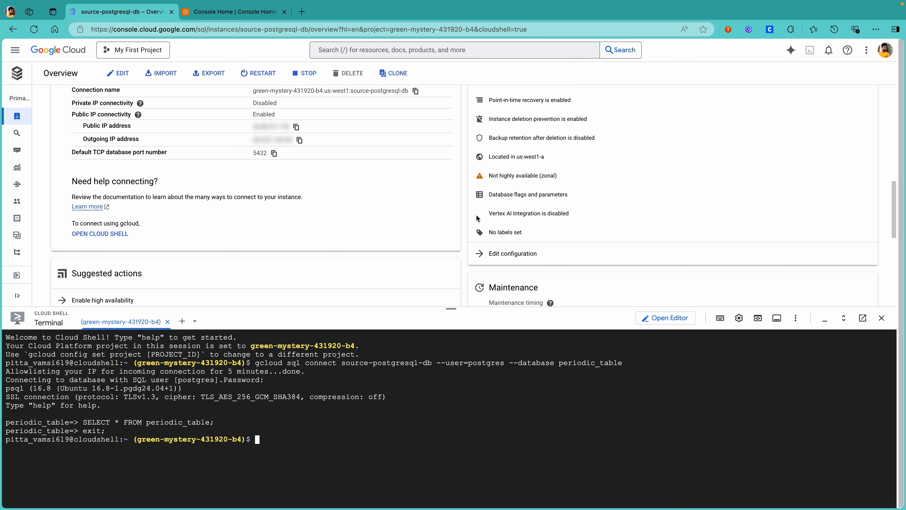
scroll(477, 216, "up", 3)
scroll(477, 218, "down", 3)
left_click(494, 253)
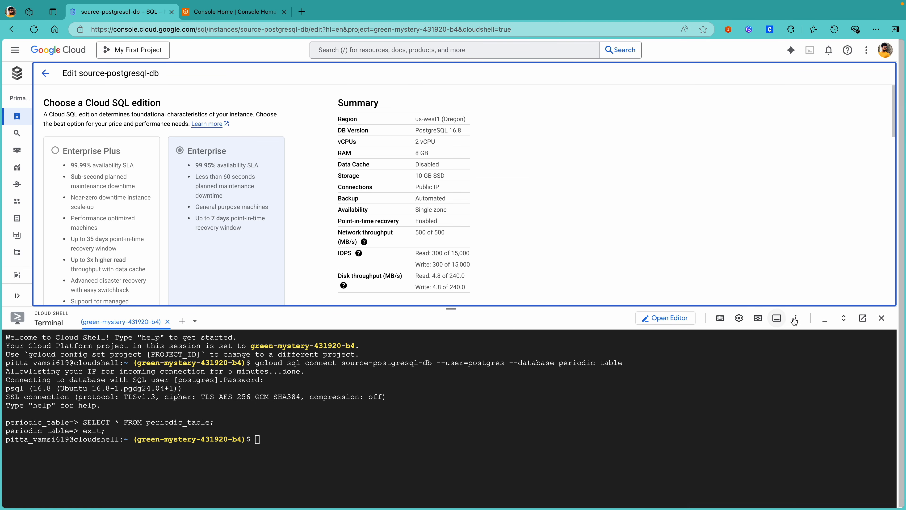
Step: Add the database flag cloudsql.logical_decoding with value On to the instance's flags and parameters
mouse_move(361, 253)
scroll(279, 227, "down", 10)
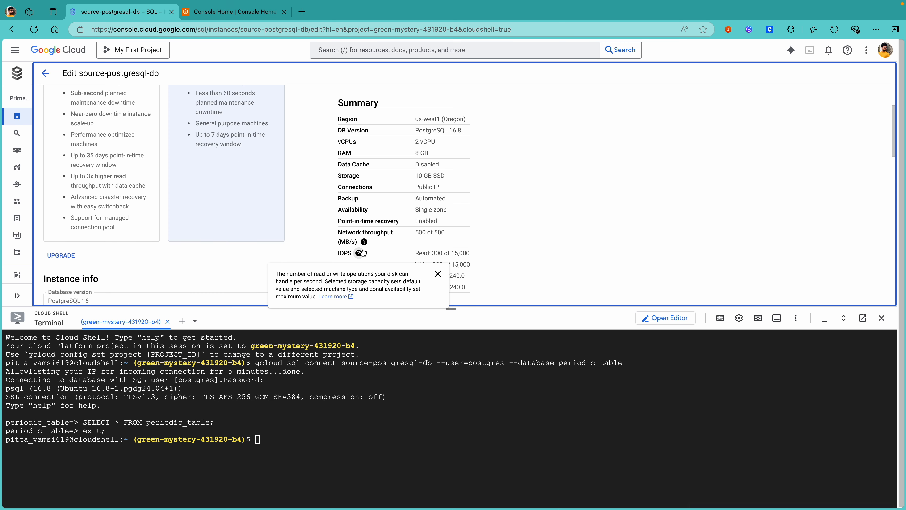
scroll(279, 227, "down", 10)
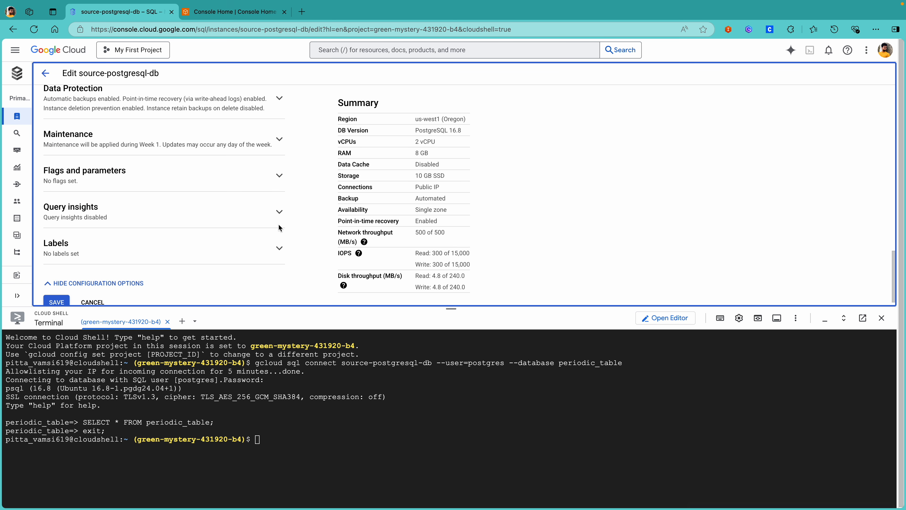
left_click(279, 175)
left_click(165, 220)
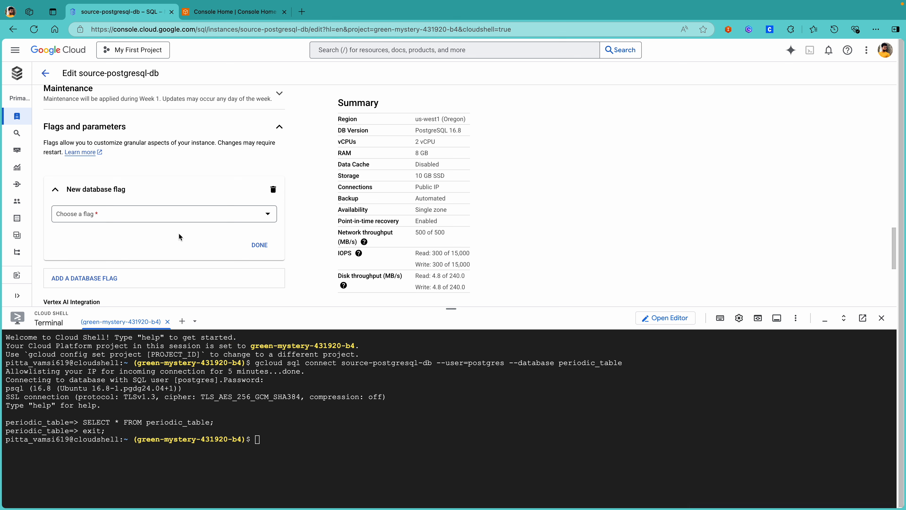
left_click(161, 213)
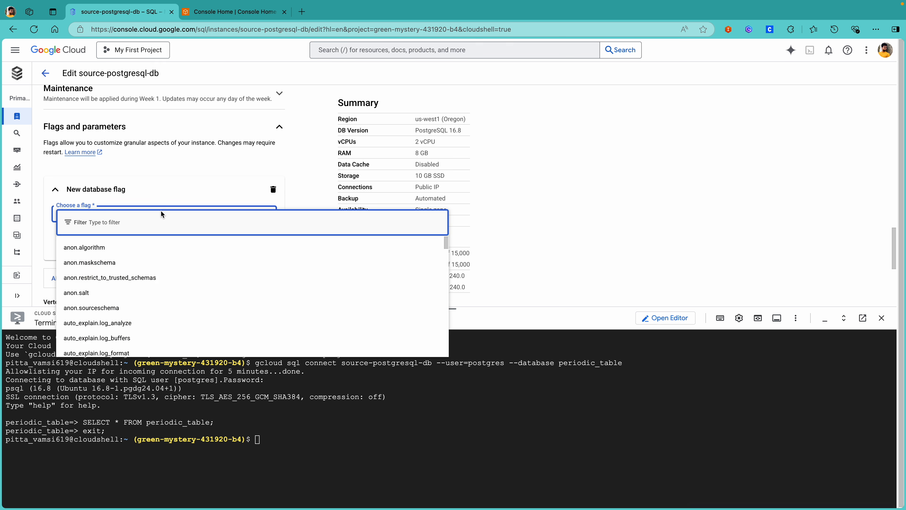
type("logical")
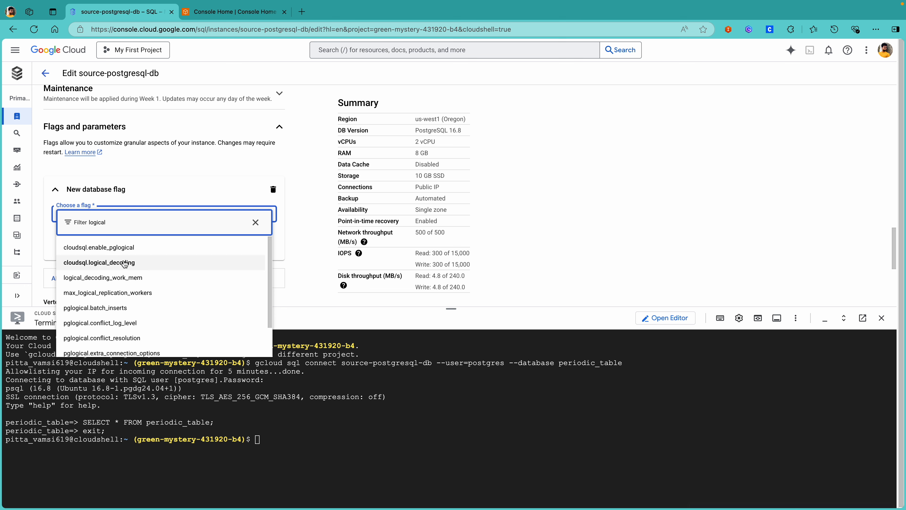
left_click(117, 263)
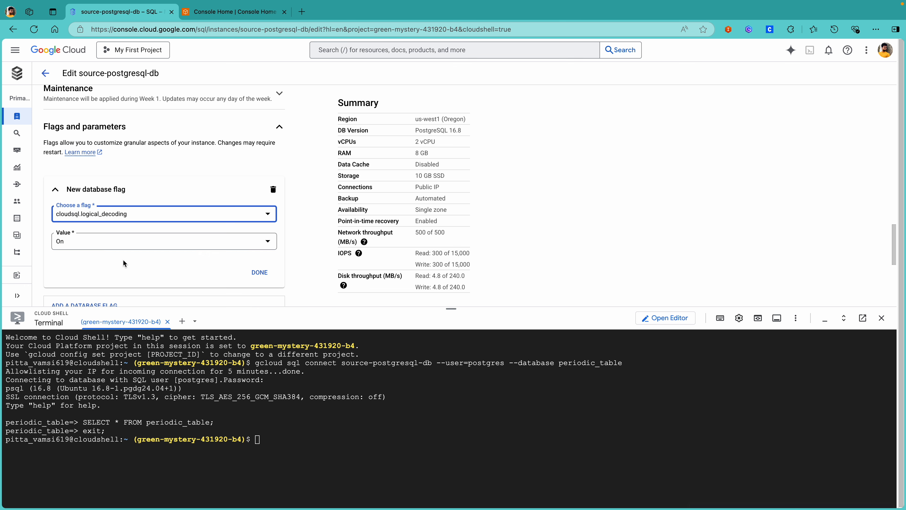
left_click(256, 275)
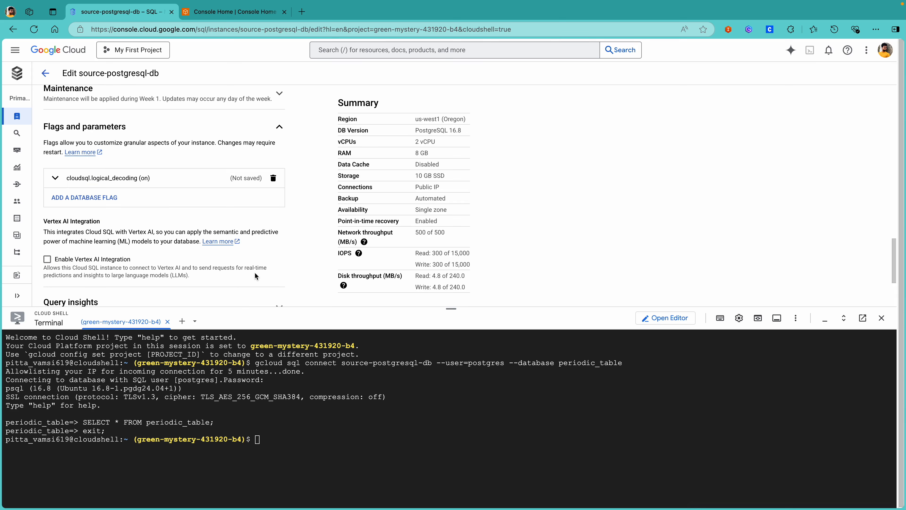
Step: Add a second database flag, cloudsql.enable_pglogical, with value On
left_click(119, 198)
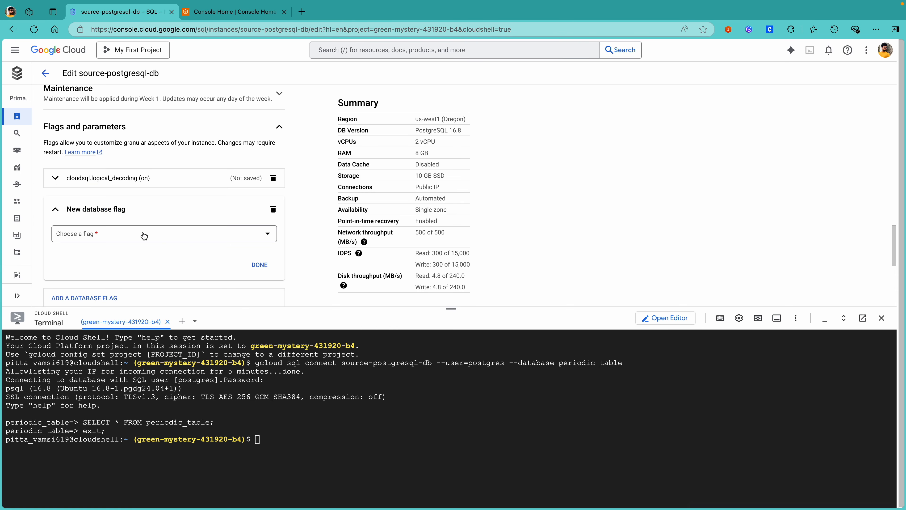
left_click(135, 236)
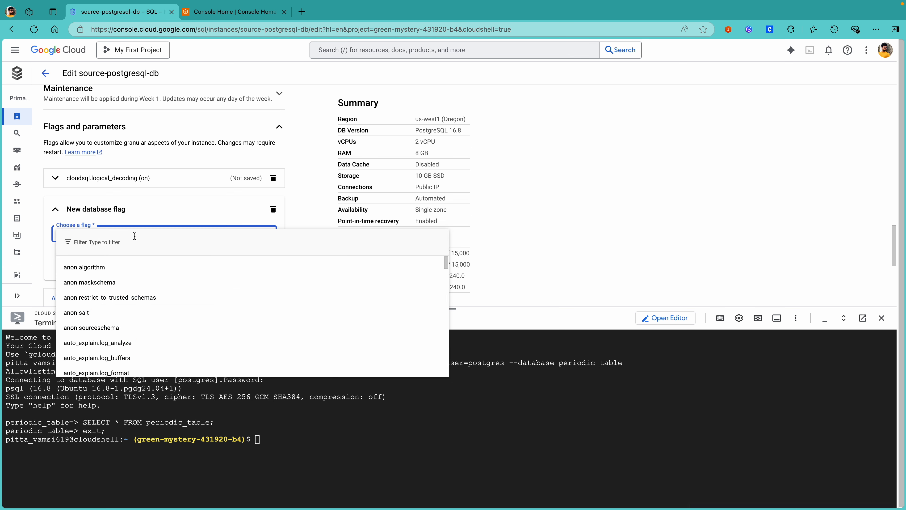
type("pglo")
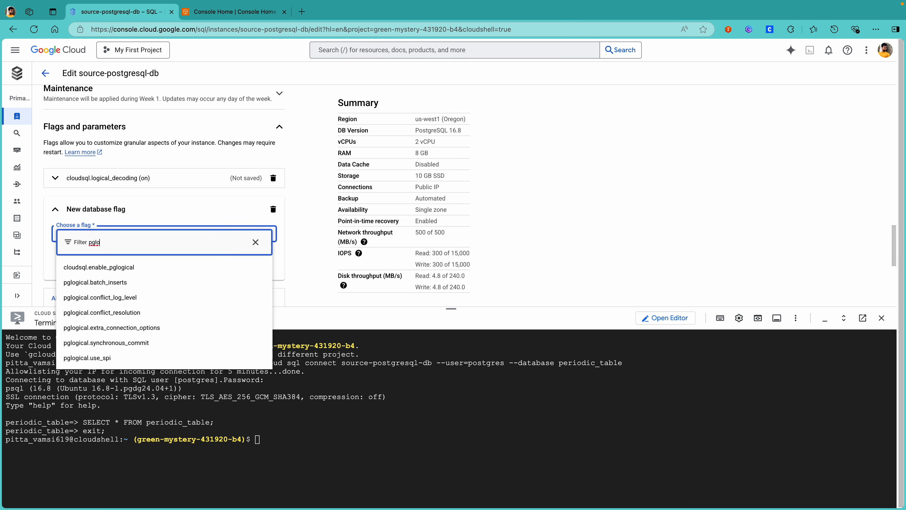
type("gica")
left_click(109, 272)
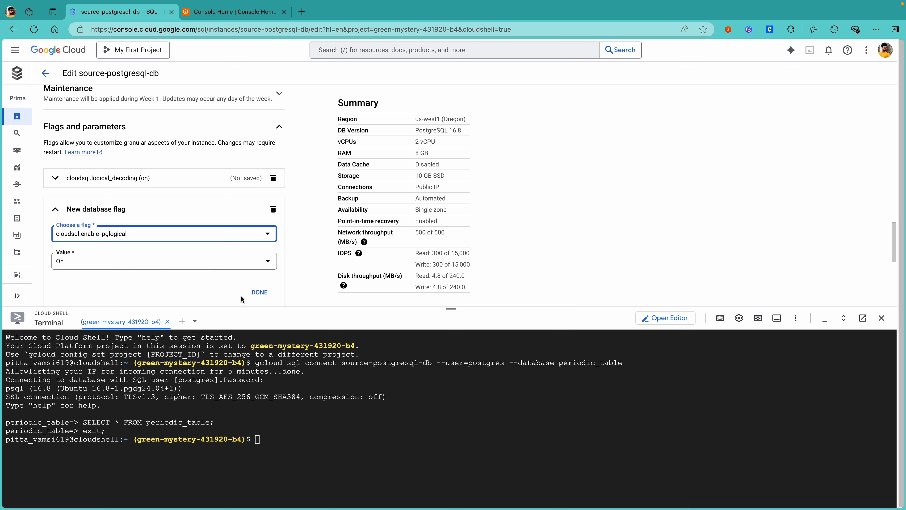
left_click(258, 292)
Step: Save the edited instance configuration and restart the instance
scroll(197, 223, "down", 2)
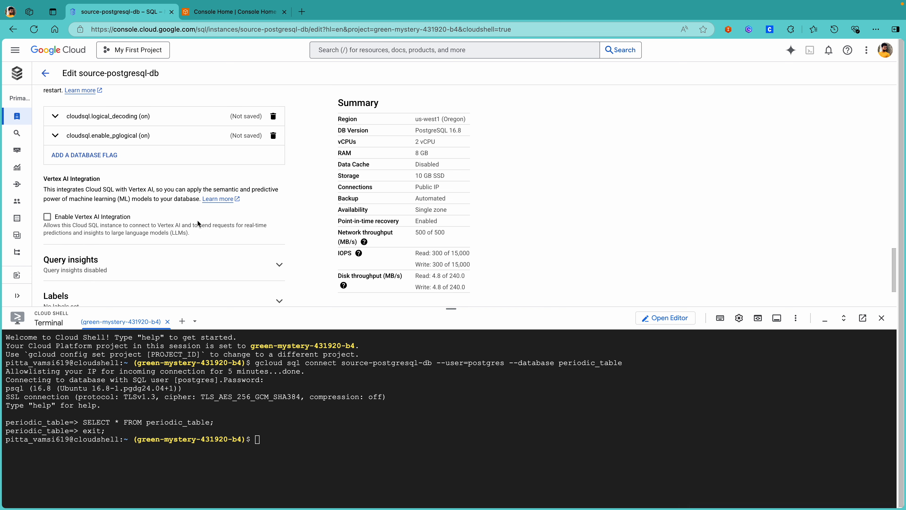
scroll(141, 212, "down", 2)
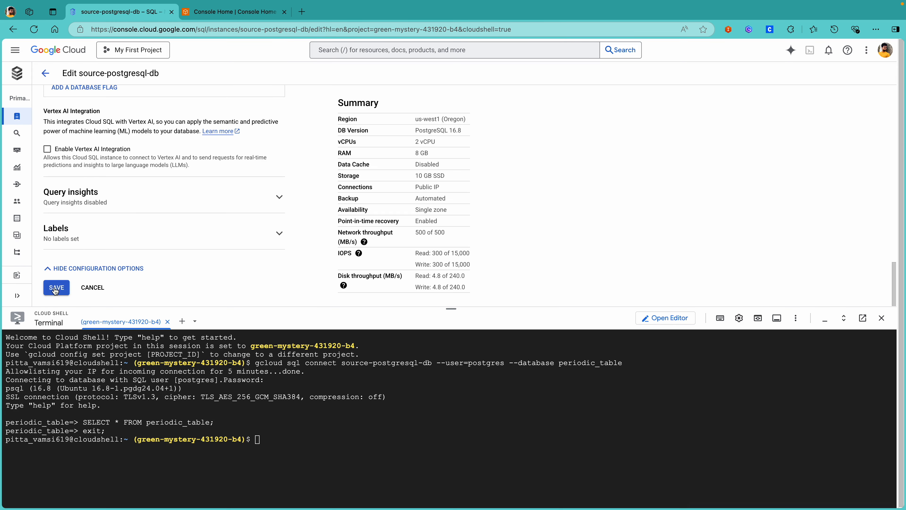
left_click(56, 288)
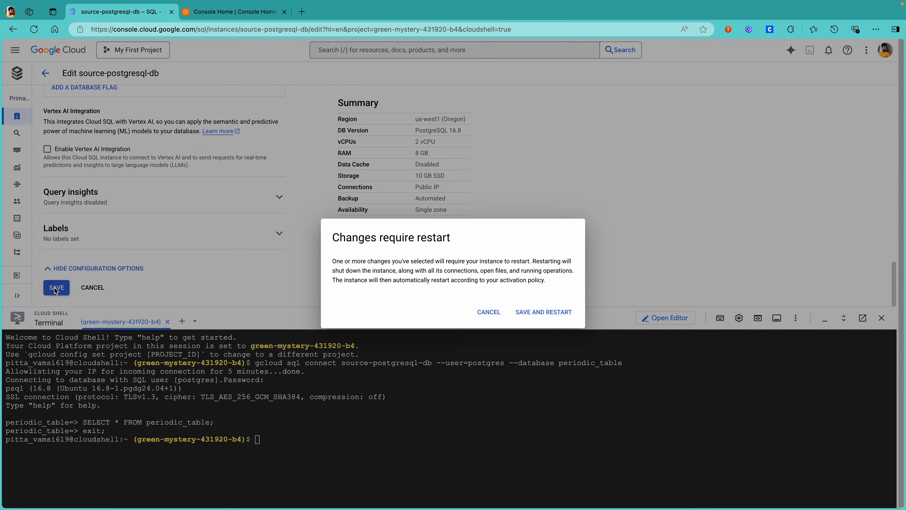
left_click(531, 314)
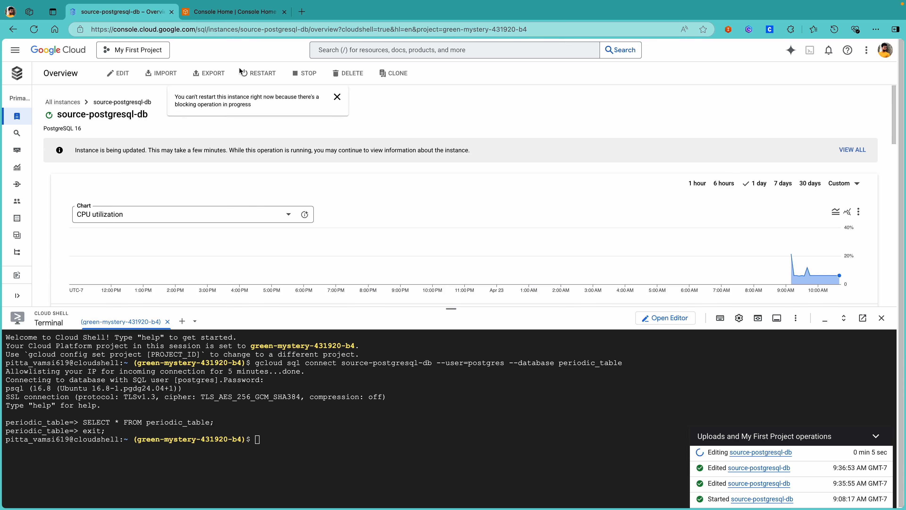
Step: Switch to the AWS console and examine the resource map of CustomVPC, including its subnets and route tables
left_click(240, 14)
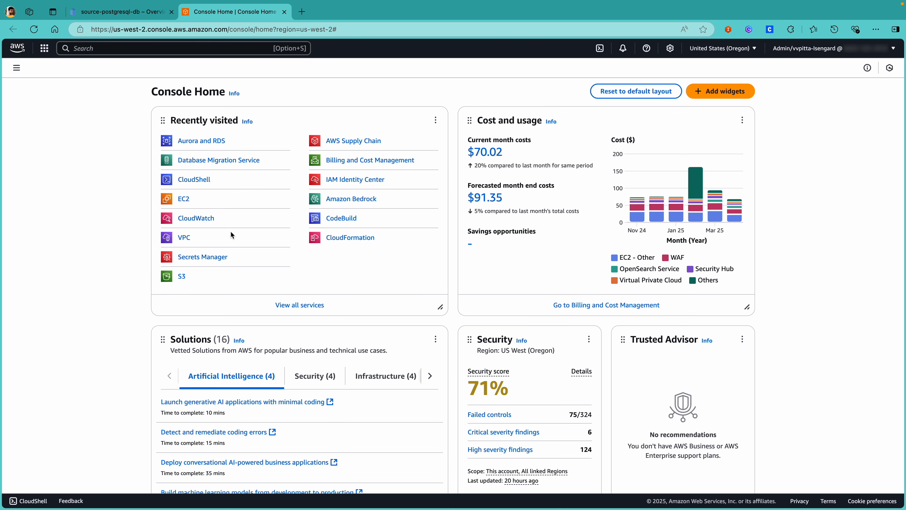
left_click(189, 237)
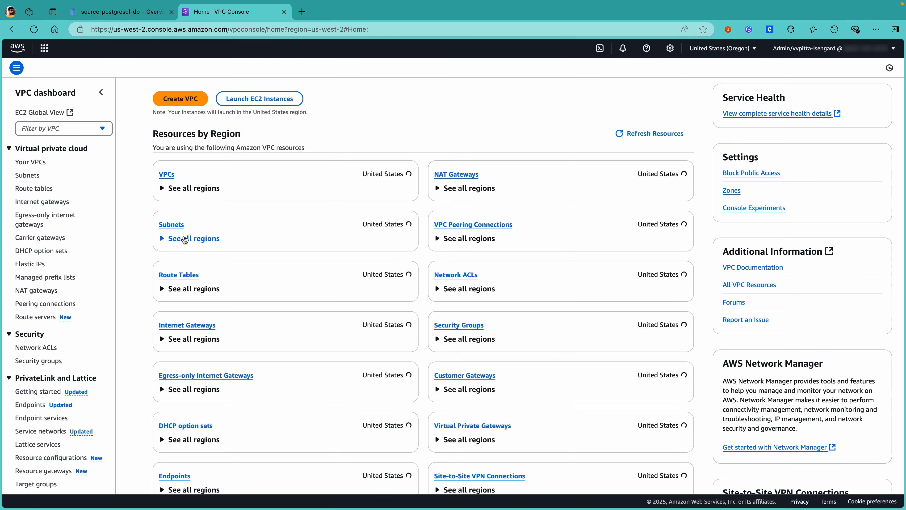
left_click(169, 170)
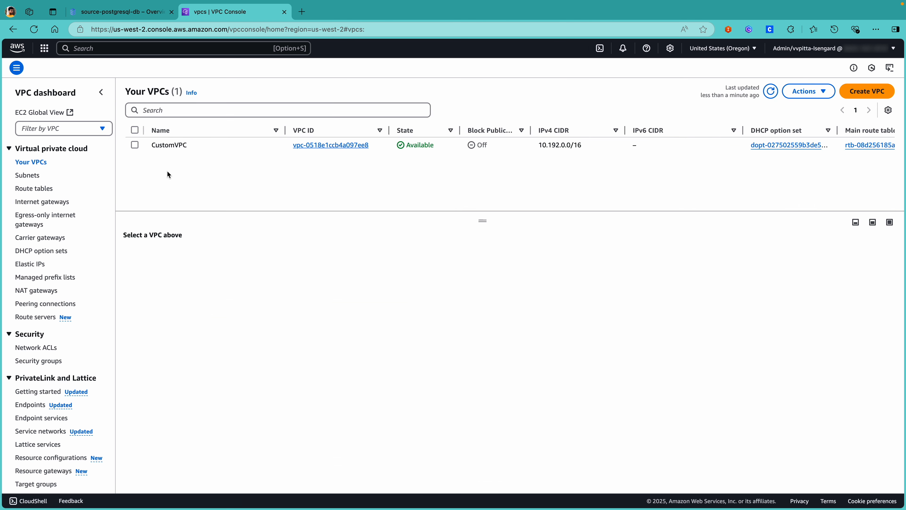
left_click(134, 145)
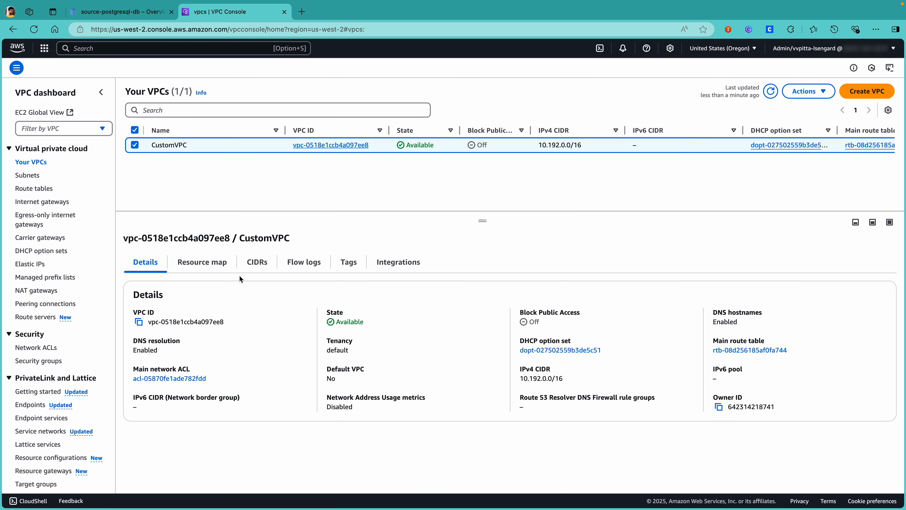
left_click(214, 270)
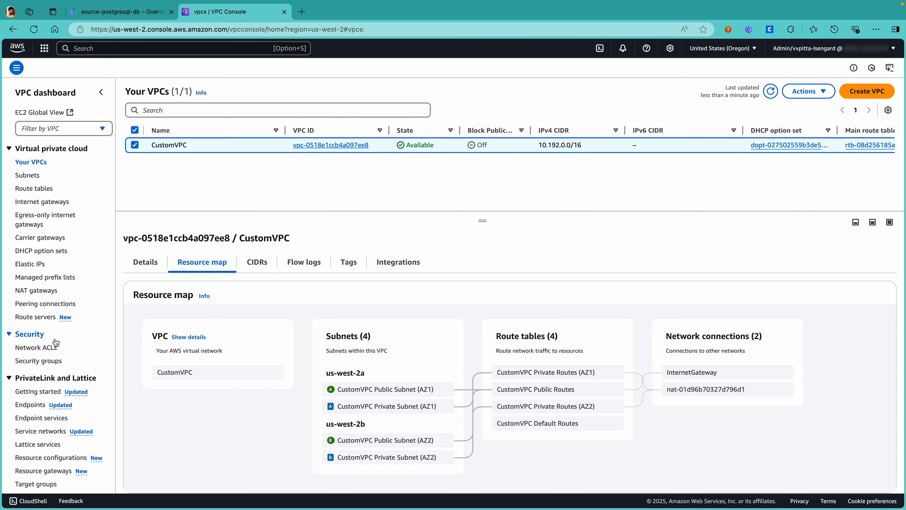
Step: Review the inbound rules of the PrivateServerSG security group, then deselect the group
left_click(48, 361)
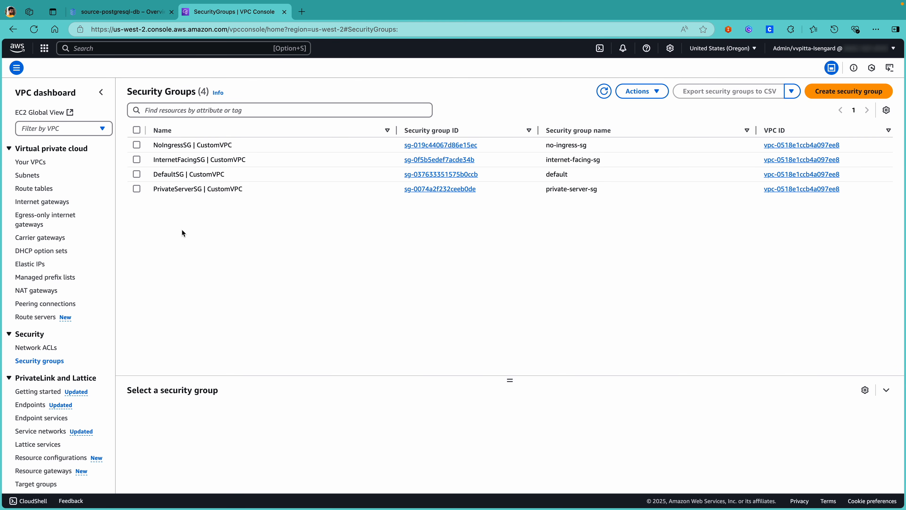
left_click(137, 189)
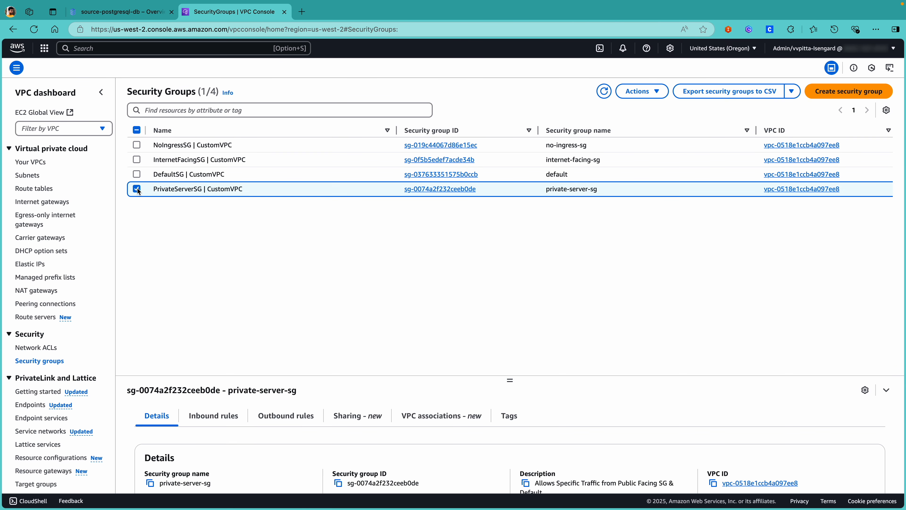
left_click_drag(509, 382, 510, 229)
left_click(215, 272)
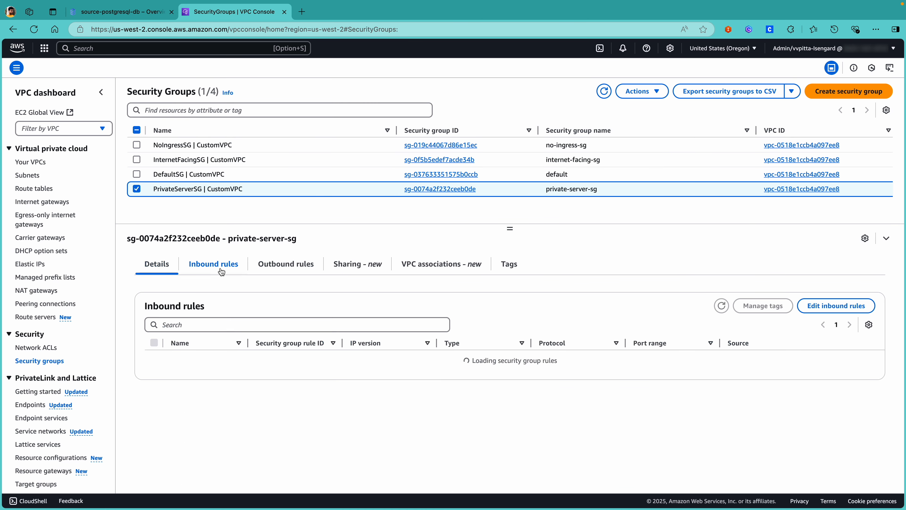
scroll(584, 396, "right", 3)
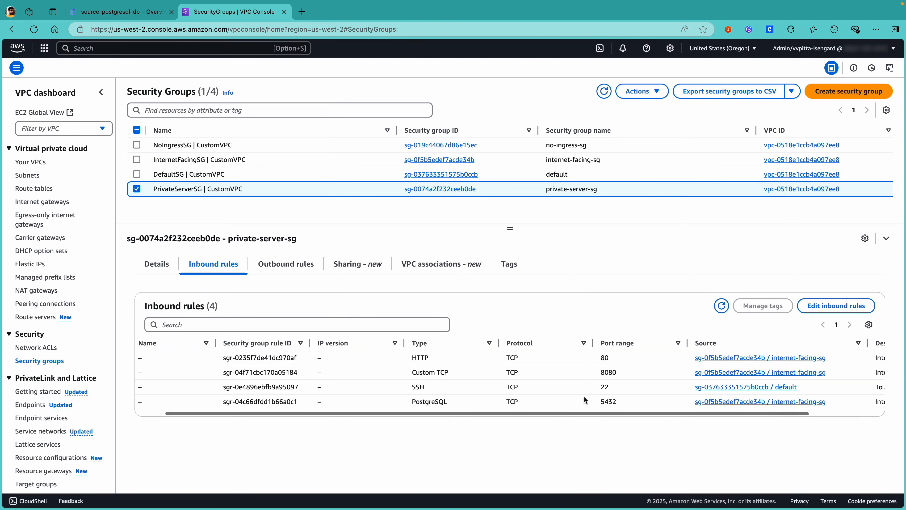
scroll(734, 373, "right", 1)
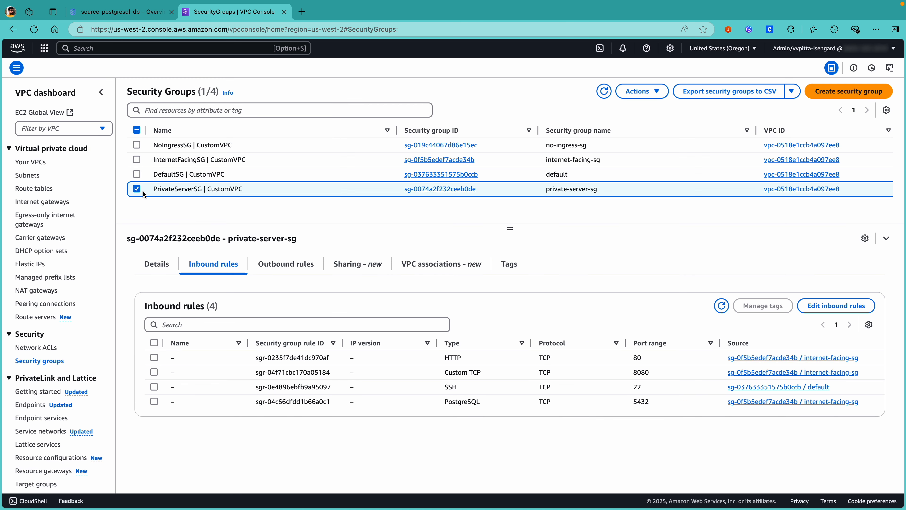
left_click(139, 190)
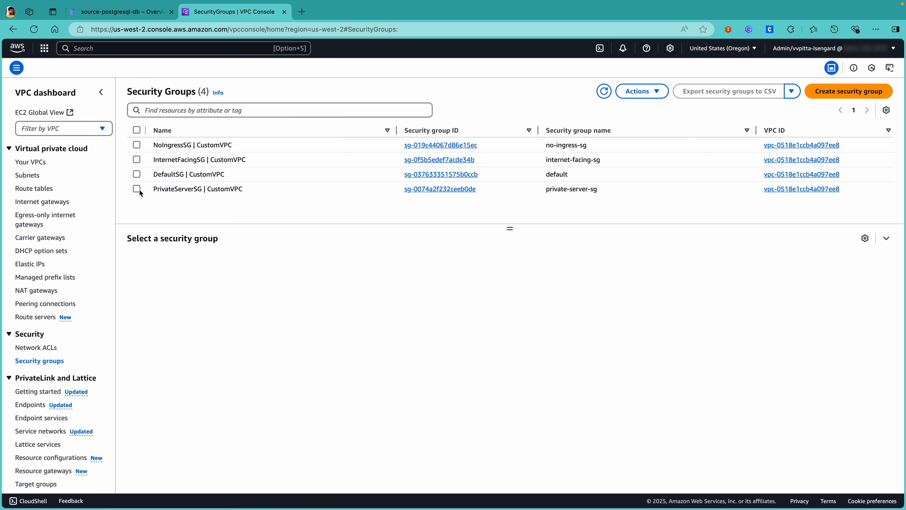
Step: Review the inbound rules of the InternetFacingSG security group, including their port ranges, sources and descriptions
left_click(138, 160)
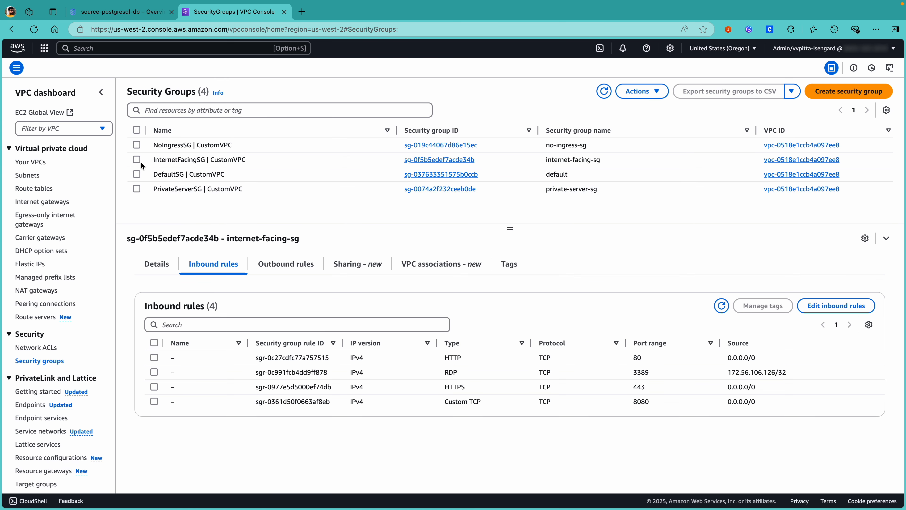
left_click(139, 161)
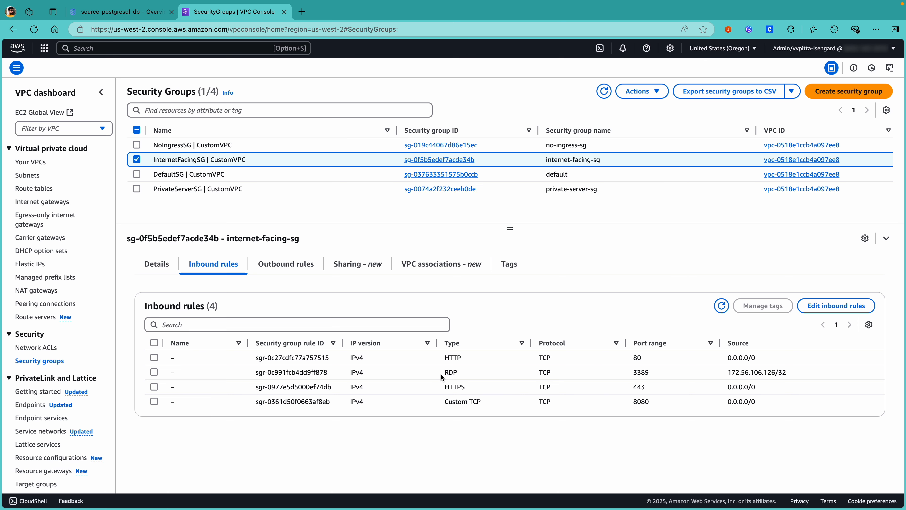
scroll(440, 373, "right", 2)
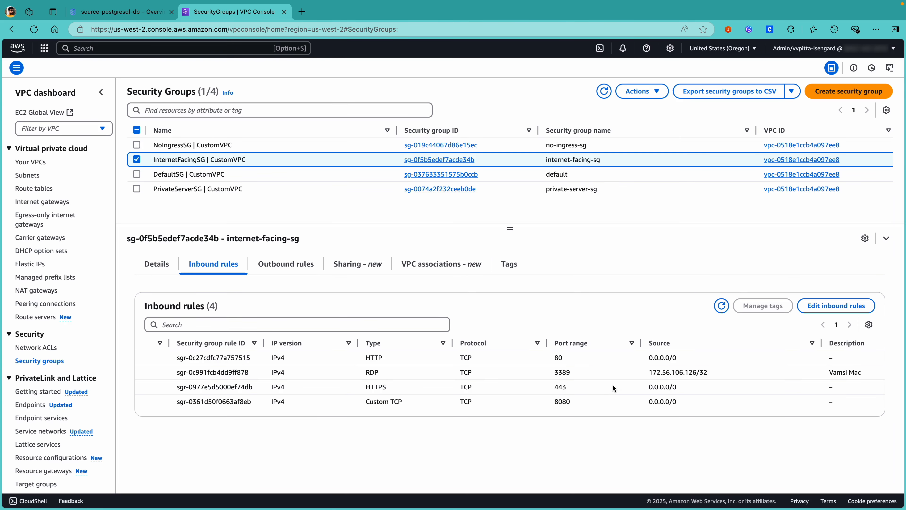
Step: Go to the Aurora and RDS service and begin creating a new parameter group
left_click(23, 56)
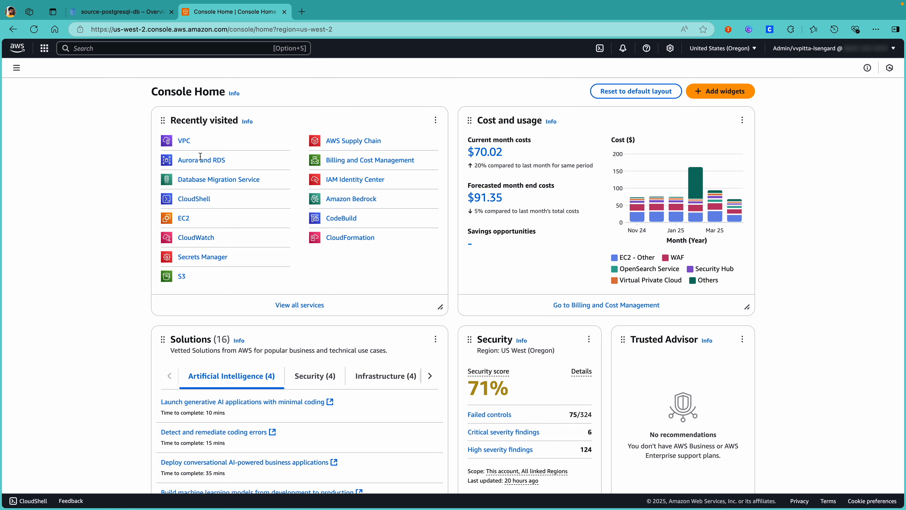
left_click(197, 161)
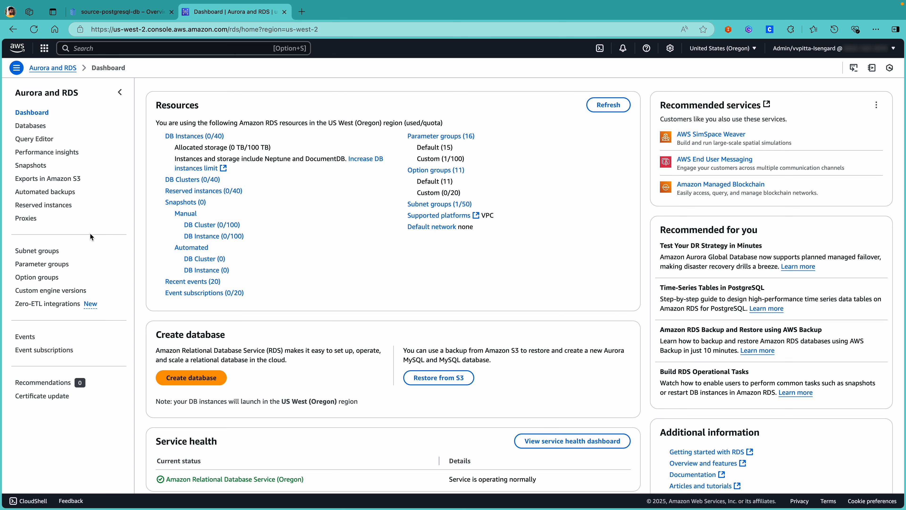
left_click(58, 265)
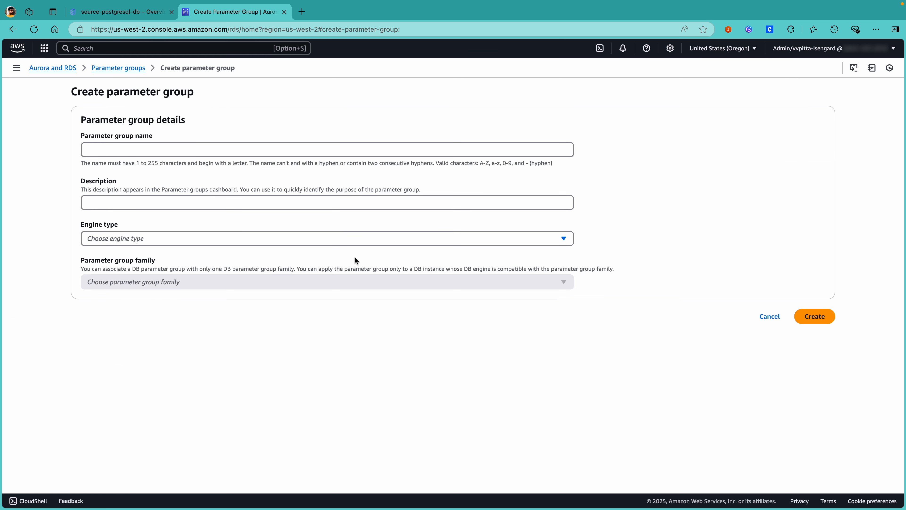
Step: Name the parameter group pgsql-custom-parameter-group and describe it as "Custom Parameter Group for pgsql"
left_click(230, 154)
type("pgs")
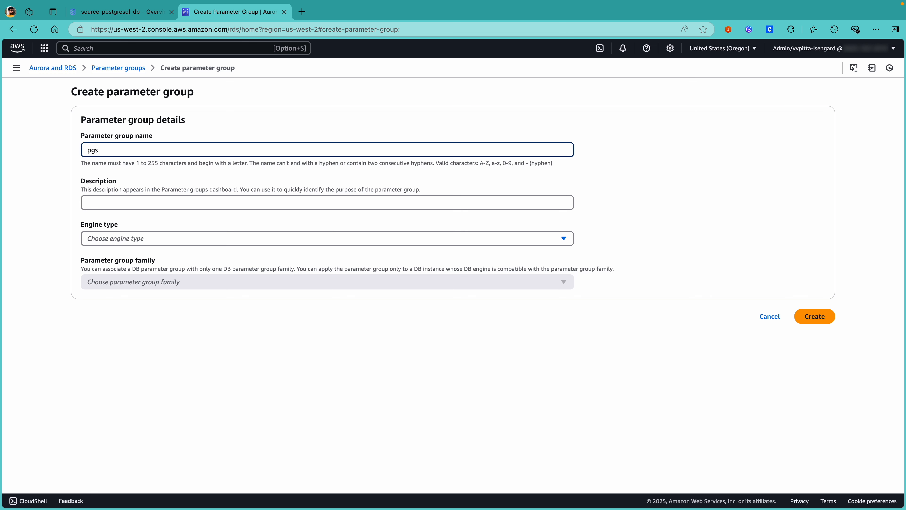
type("wql")
type("-custom")
type("-parameter")
type("-geou")
key("BackSpace")
key("BackSpace")
key("BackSpace")
type("roup")
left_click(103, 200)
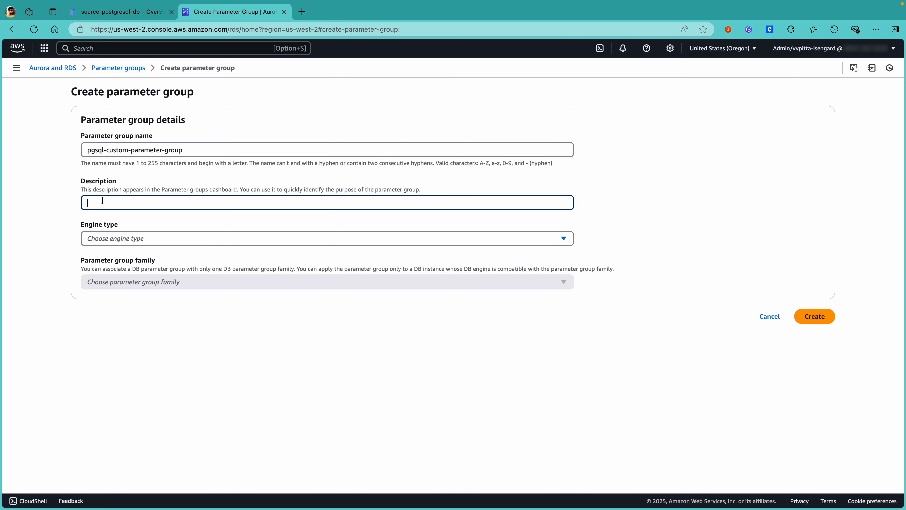
type("Custom Parameter Group for pgsql")
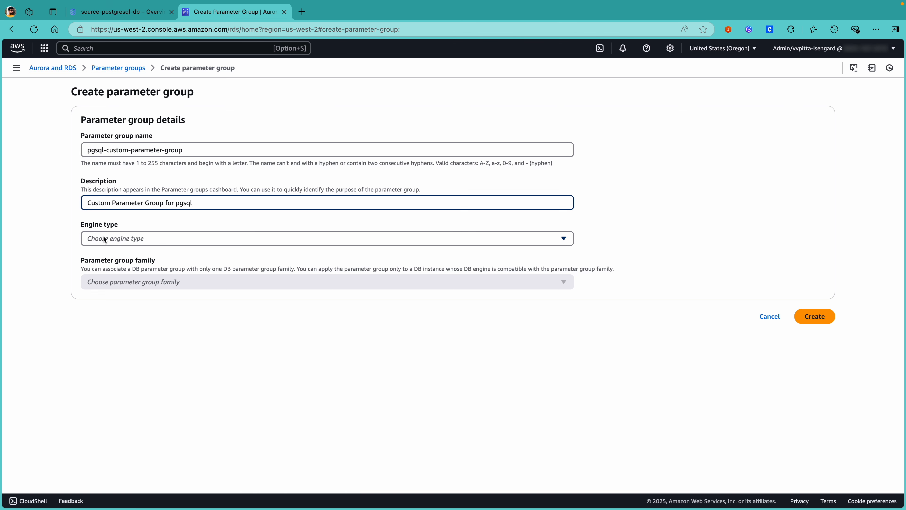
Step: Create the parameter group with engine type Aurora PostgreSQL, family aurora-postgresql16 and type DB Cluster Parameter Group
left_click(114, 241)
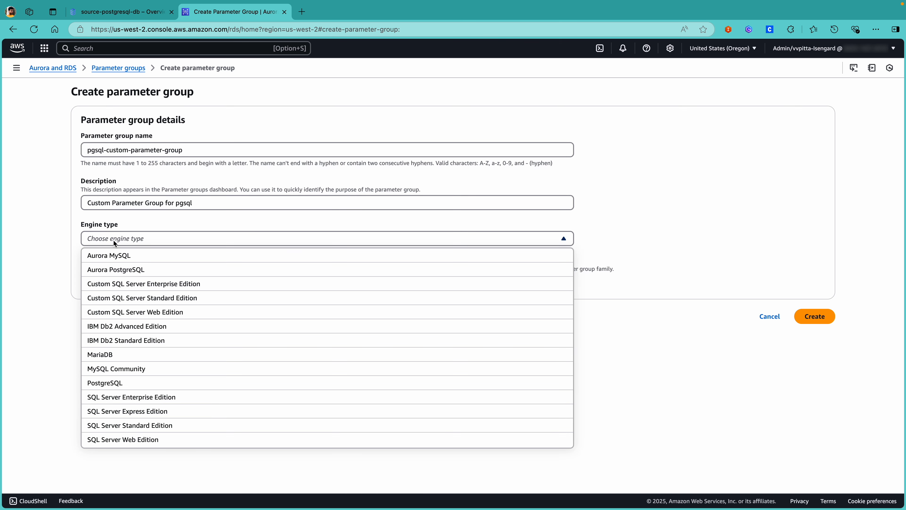
left_click(130, 272)
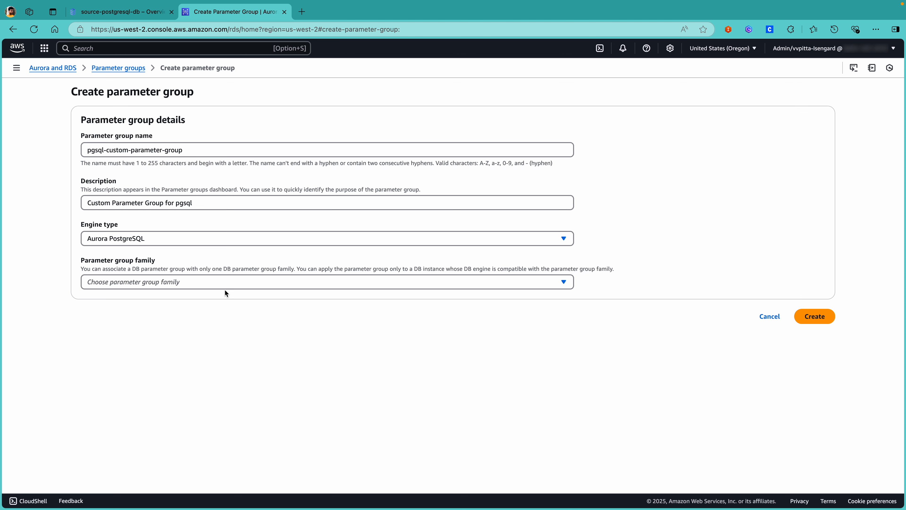
left_click(210, 282)
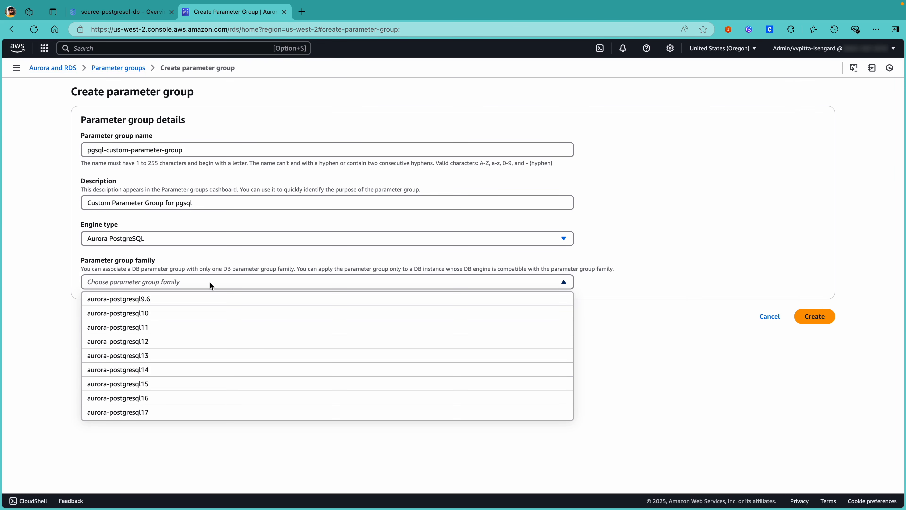
left_click(162, 399)
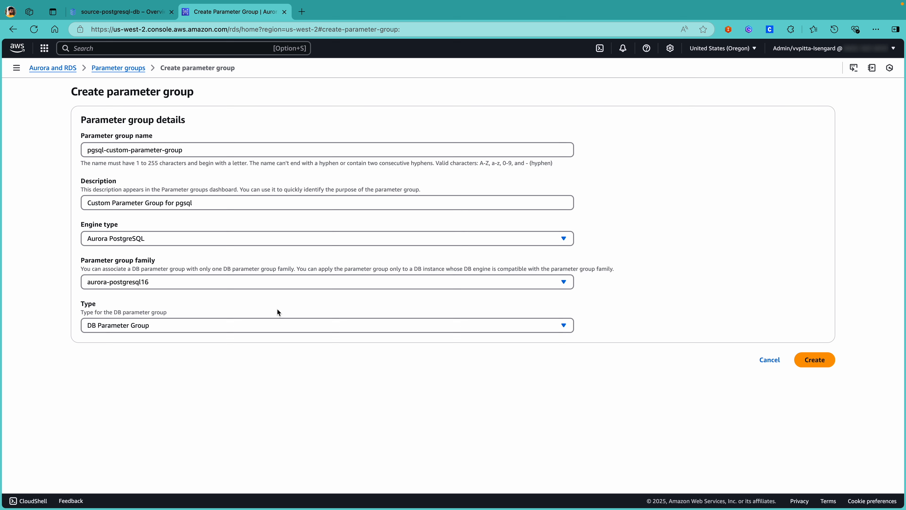
left_click(564, 325)
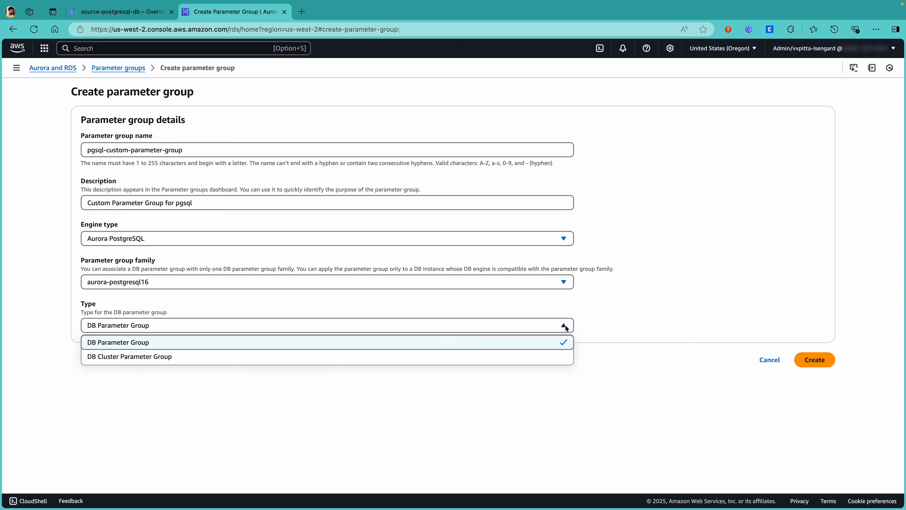
left_click(527, 356)
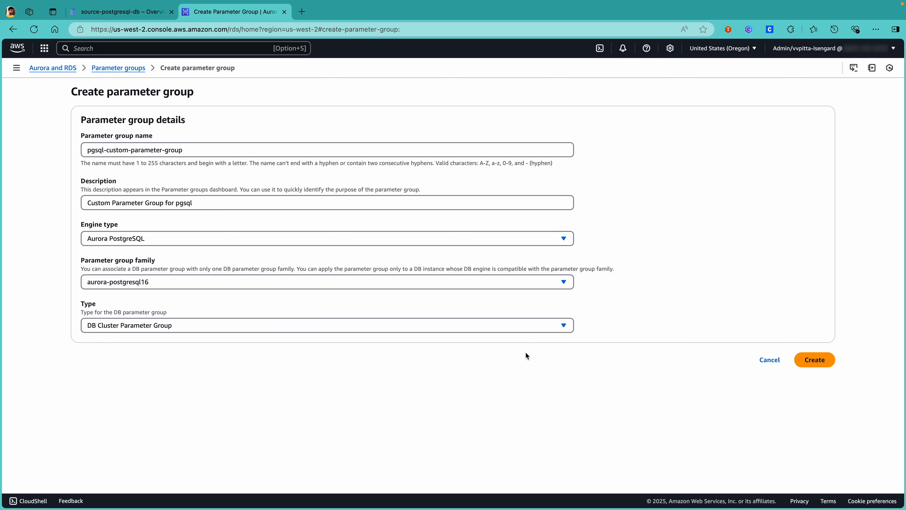
left_click(806, 361)
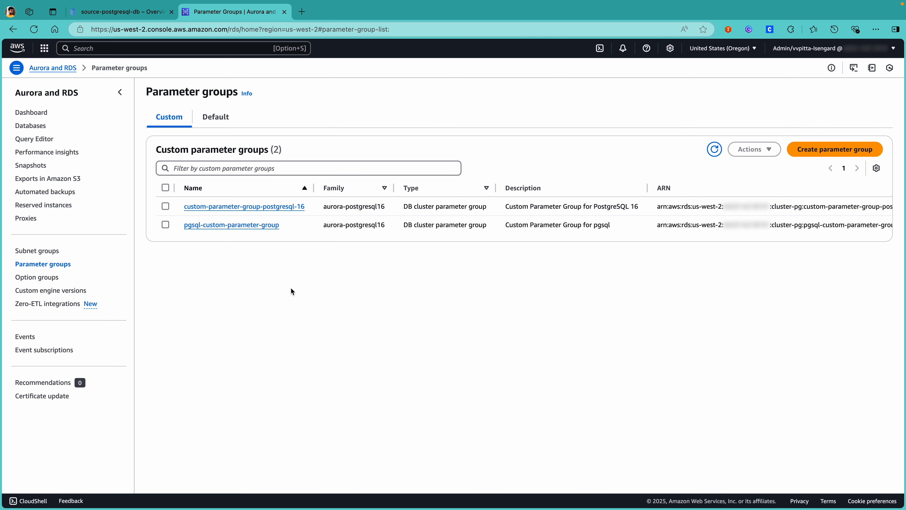
Step: Open pgsql-custom-parameter-group for editing, filter its parameters by "logical_" and set rds.logical_replication to 1
left_click(240, 225)
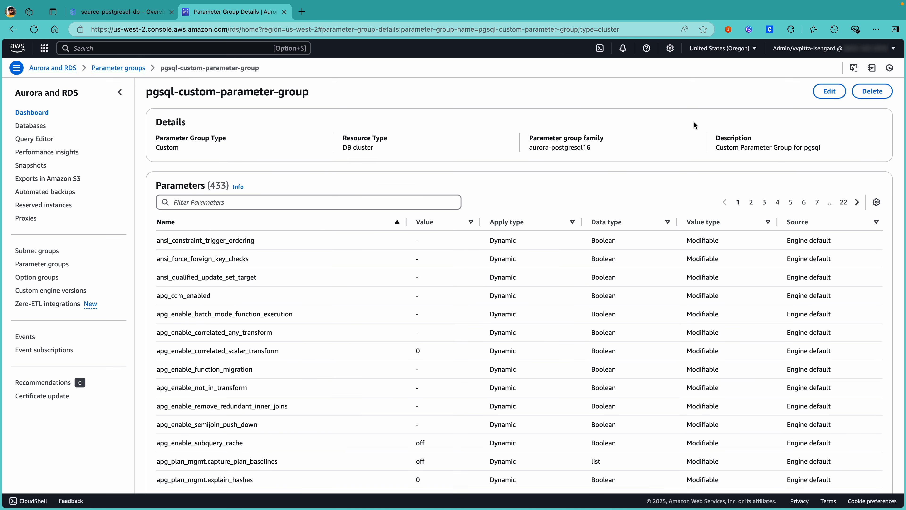
left_click(828, 91)
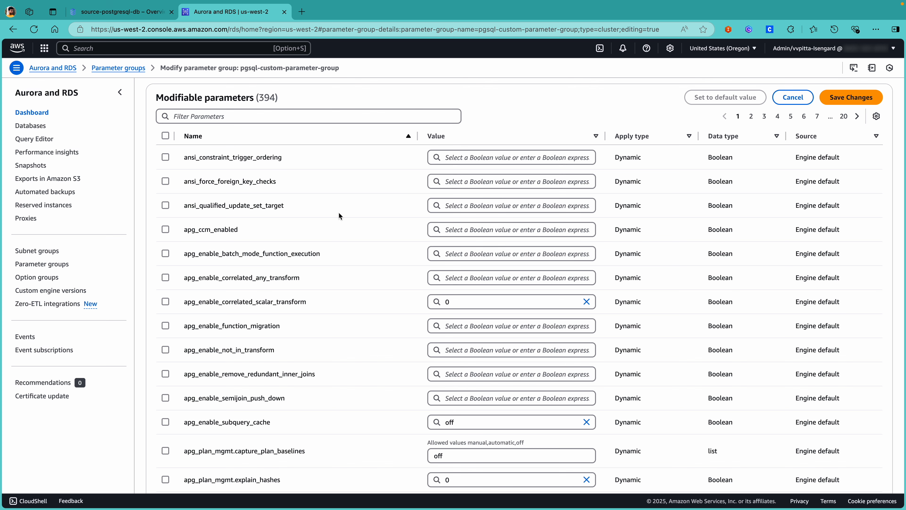
left_click(281, 119)
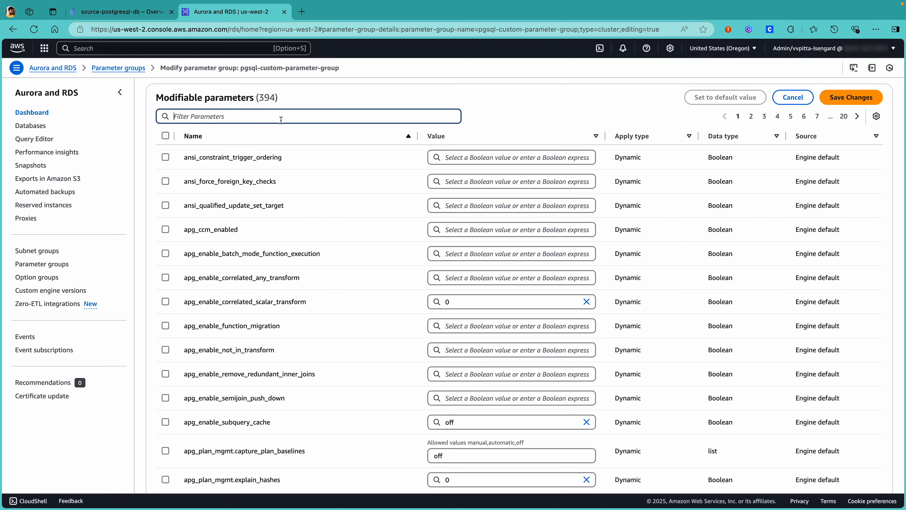
type("lo")
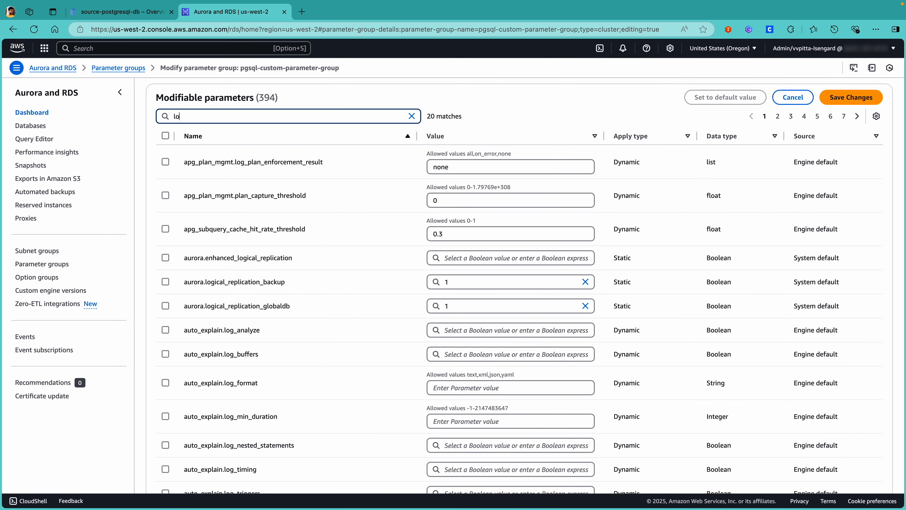
type("gical_")
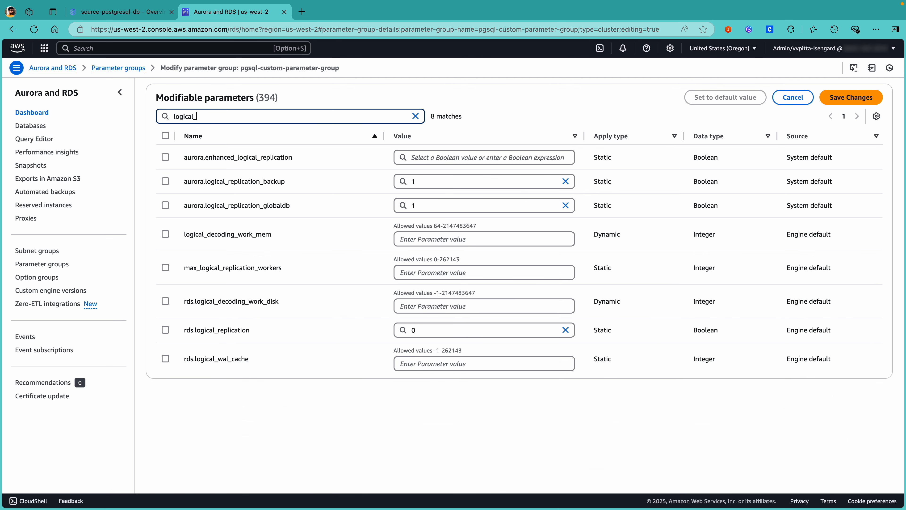
left_click(427, 333)
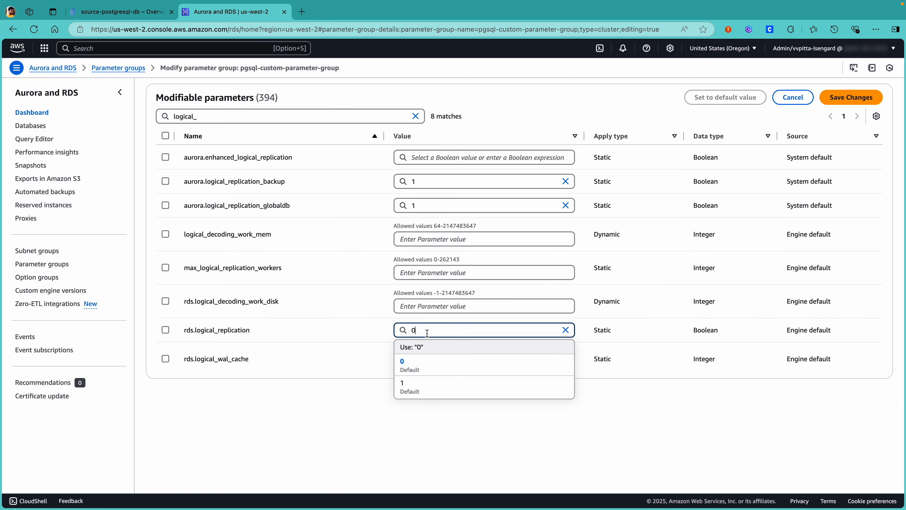
left_click(406, 385)
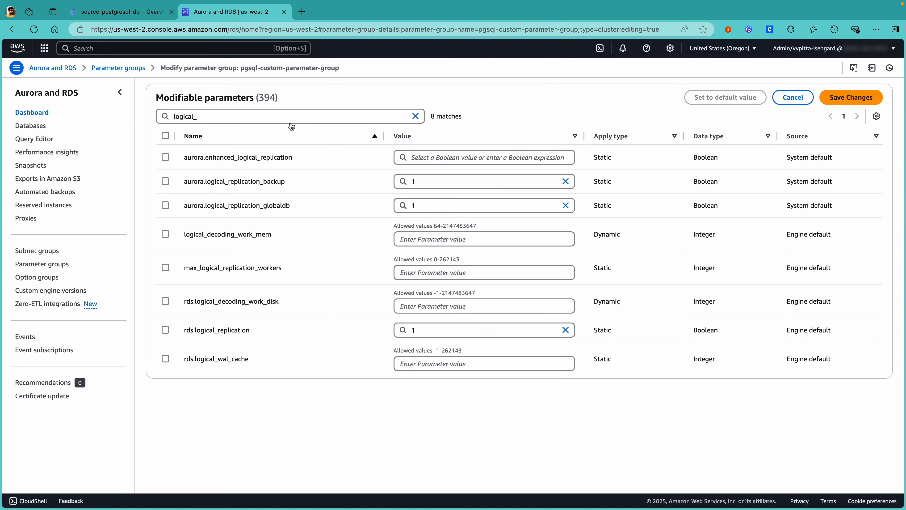
Step: Filter the parameters by "sender", set wal_sender_timeout to 0 and save the parameter group changes
left_click(226, 118)
key("BackSpace")
key("BackSpace")
key("BackSpace")
key("BackSpace")
key("BackSpace")
key("BackSpace")
key("BackSpace")
key("BackSpace")
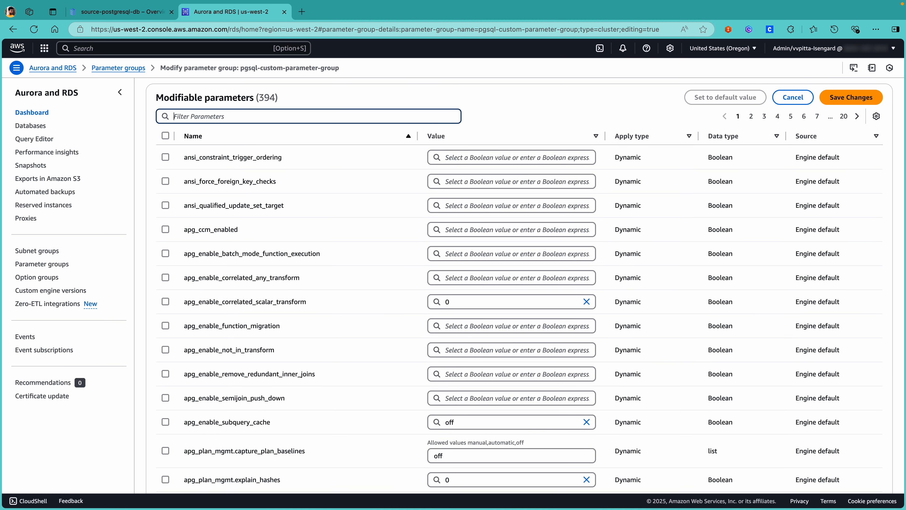
type("sender")
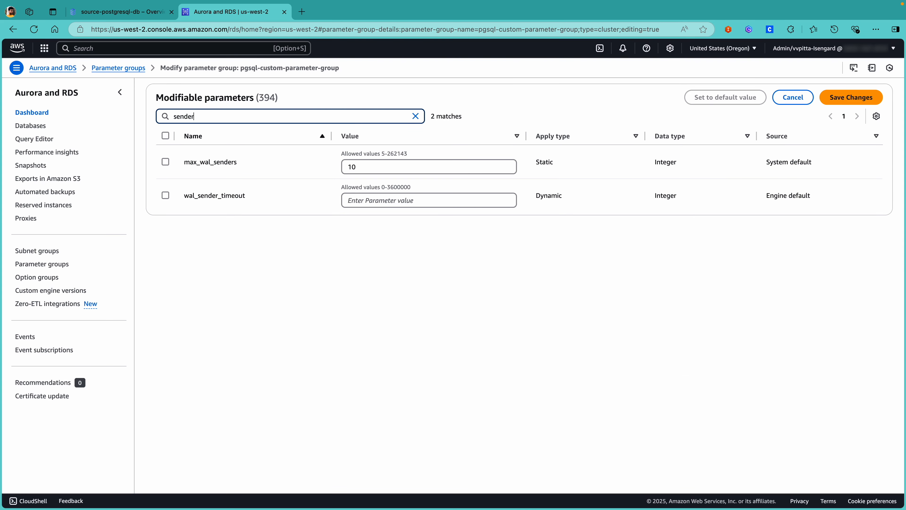
left_click(364, 197)
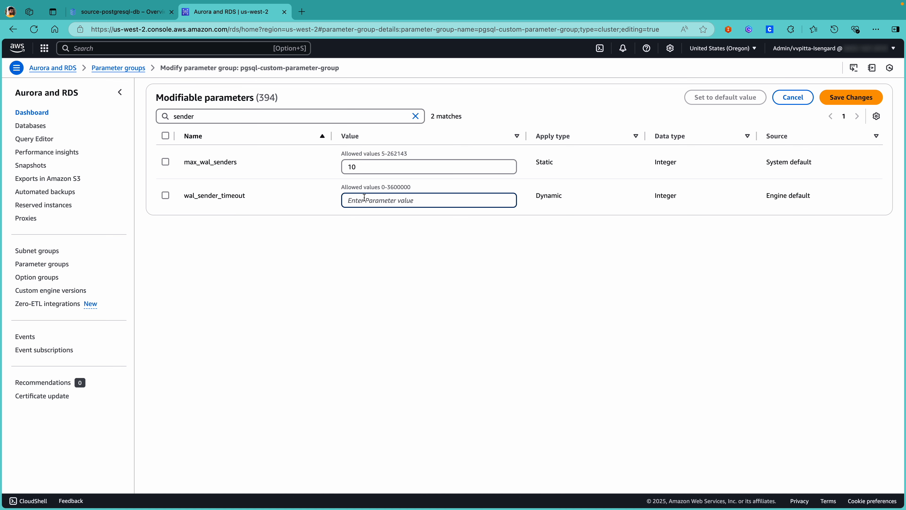
type("0")
left_click(835, 102)
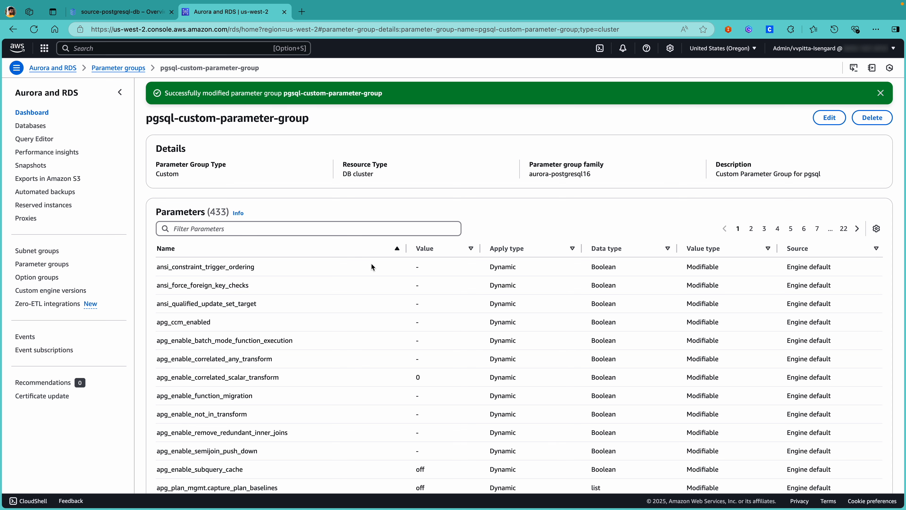
Step: Check the saved wal_sender_timeout and rds.logical_replication values by filtering the group's parameters by "sende" and "logical_re"
left_click(349, 233)
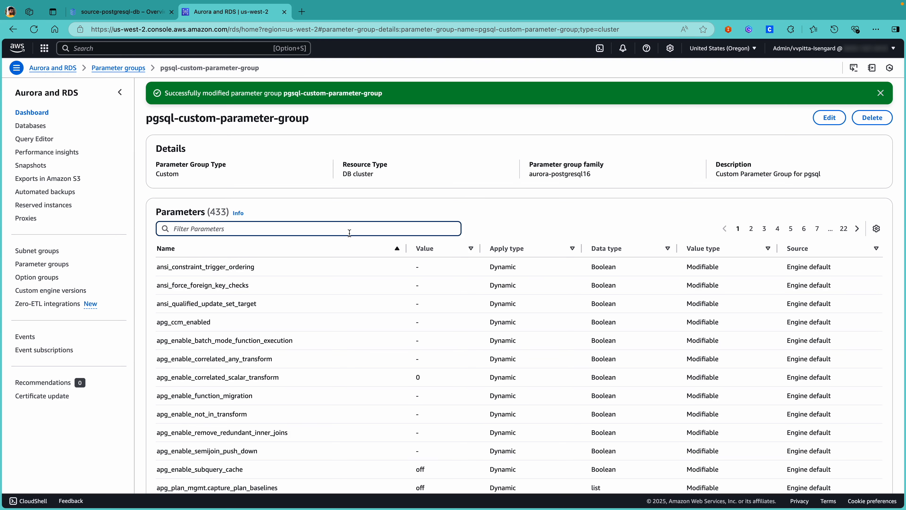
type("sende")
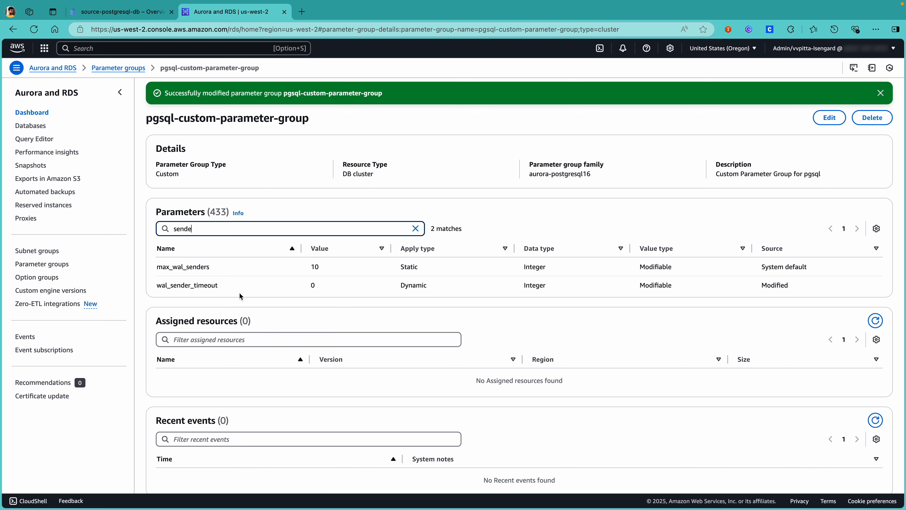
key("BackSpace")
key("BackSpace")
key("BackSpace")
key("BackSpace")
key("BackSpace")
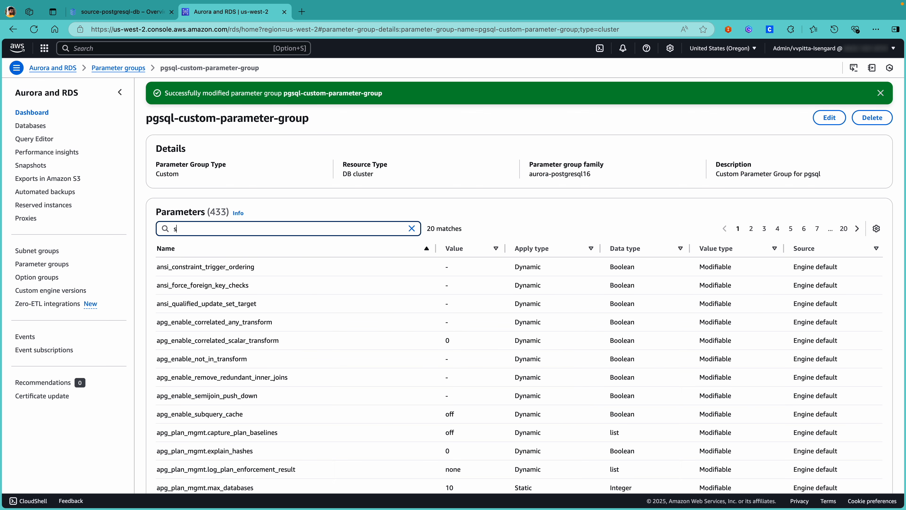
type("lo")
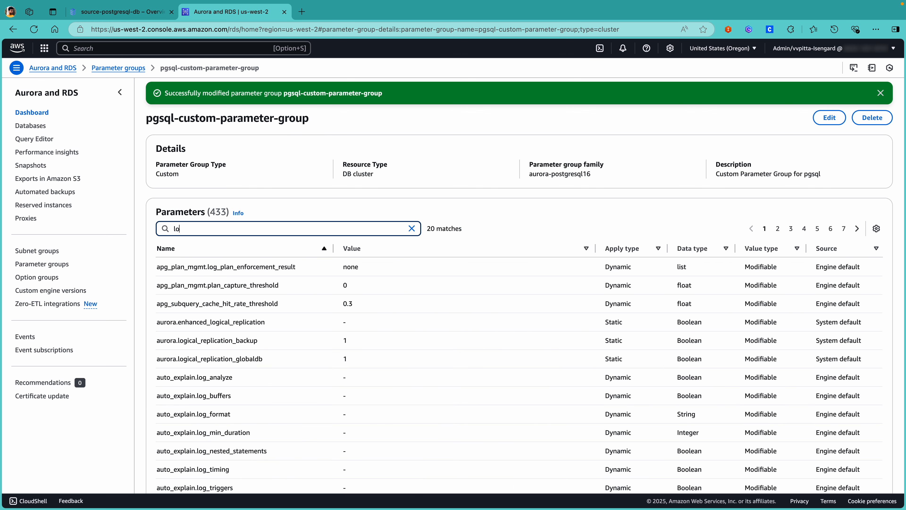
type("gical_re")
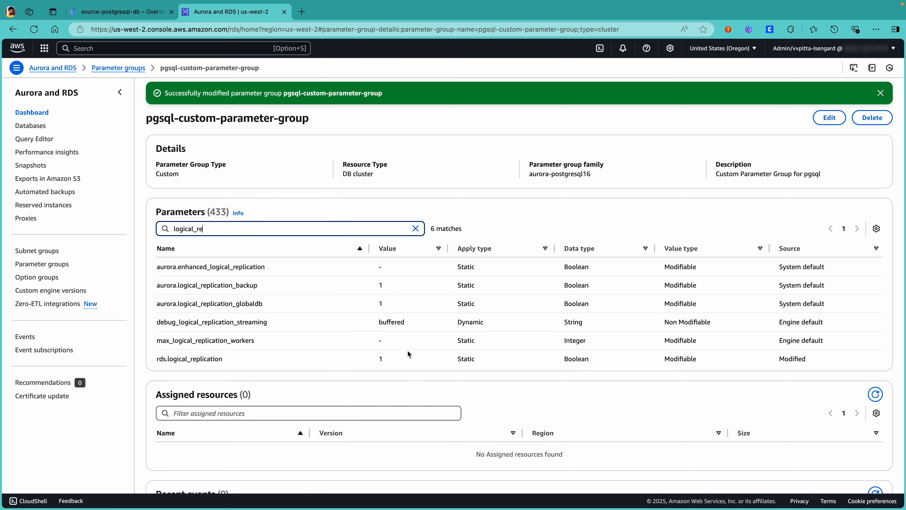
left_click(370, 377)
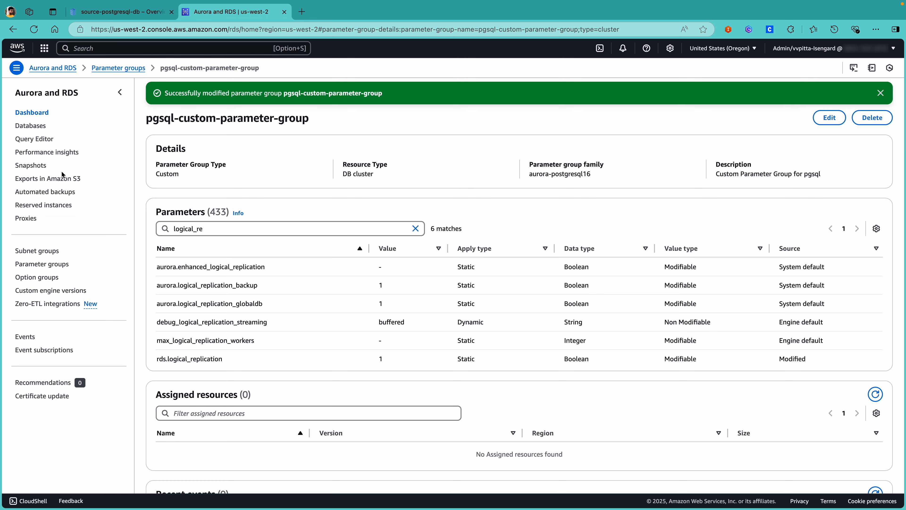
Step: Start a standard-create Aurora (PostgreSQL Compatible) database from the RDS dashboard and choose the Dev/Test template
left_click(42, 113)
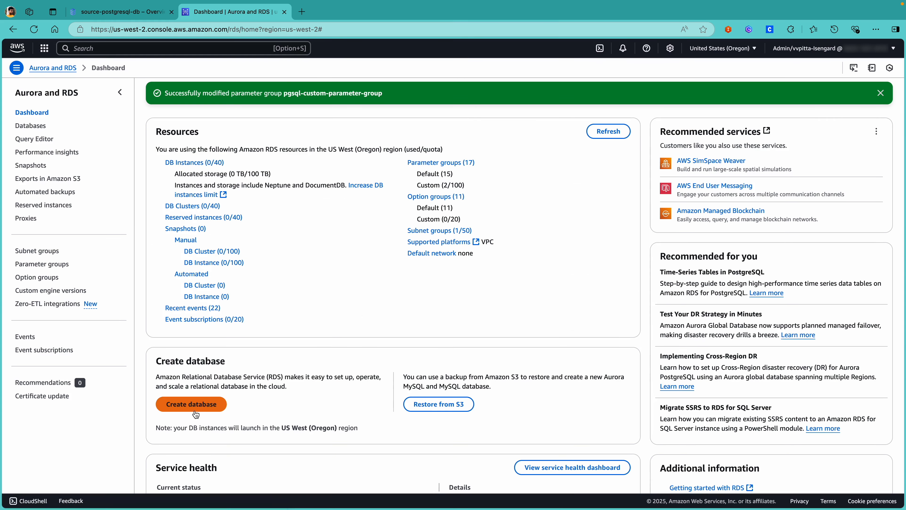
left_click(202, 410)
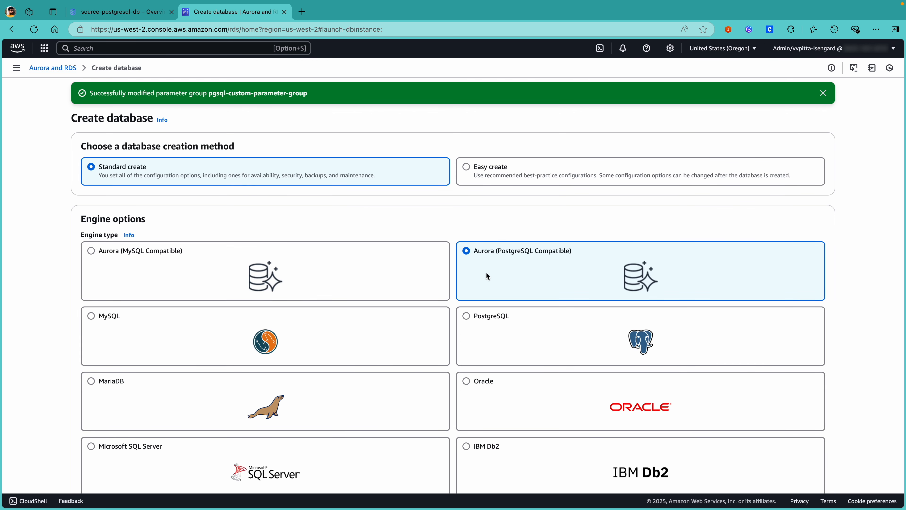
scroll(473, 226, "down", 4)
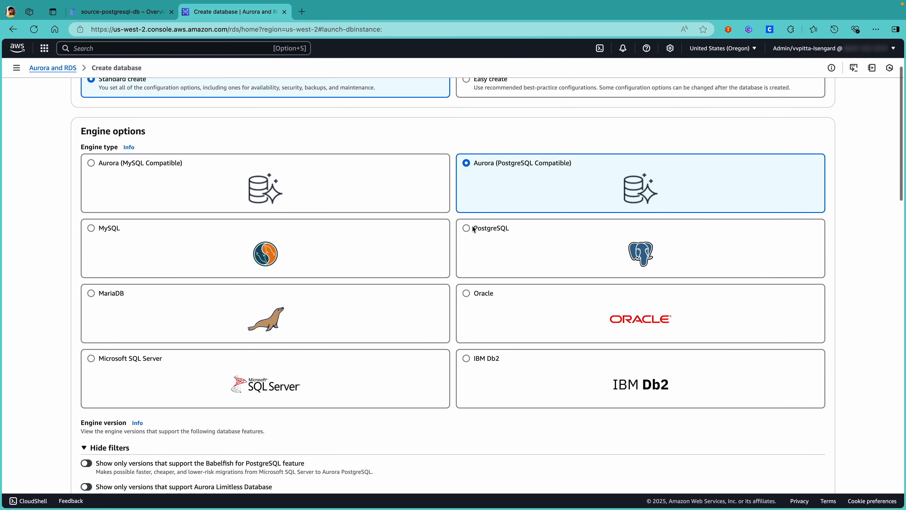
scroll(472, 226, "up", 4)
scroll(473, 226, "down", 2)
scroll(473, 226, "down", 6)
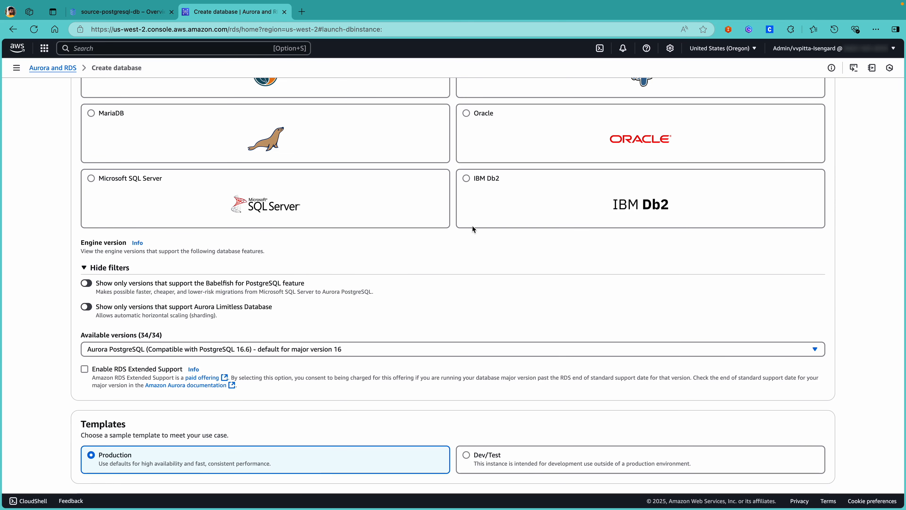
scroll(472, 228, "down", 3)
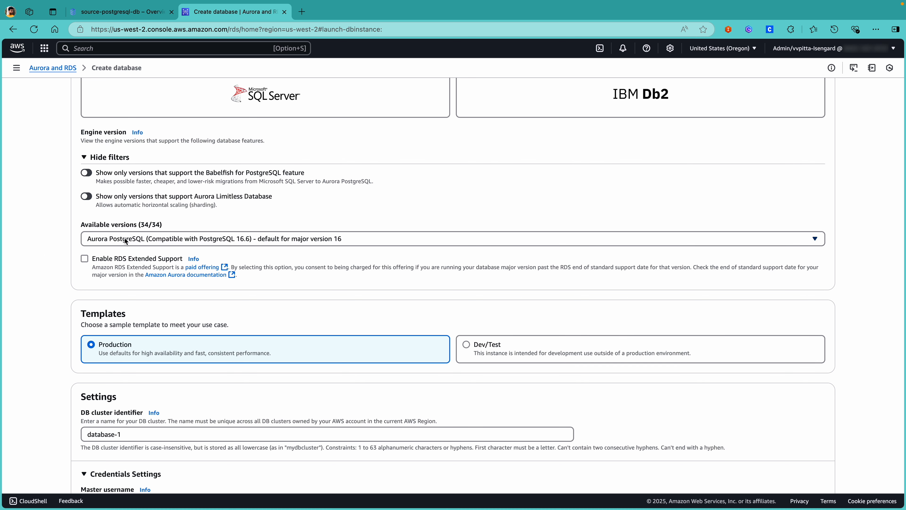
scroll(152, 292, "down", 5)
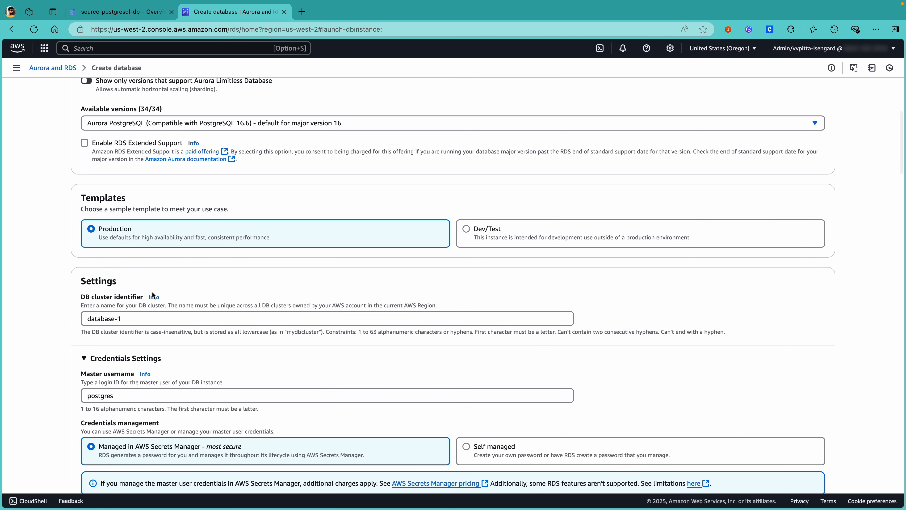
scroll(152, 295, "down", 1)
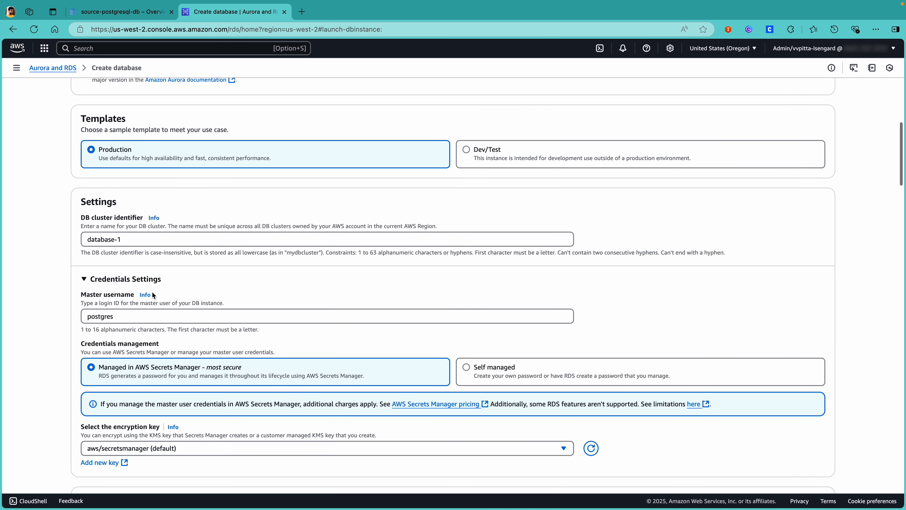
left_click(467, 150)
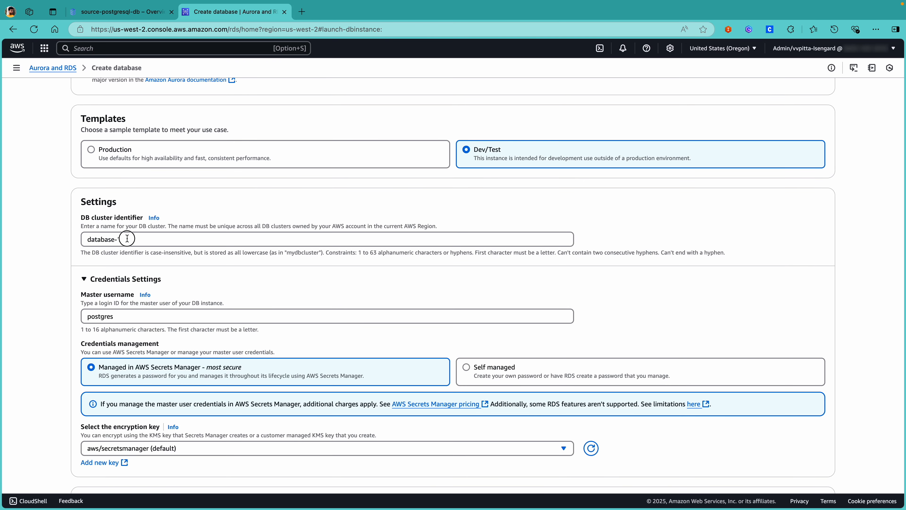
Step: Set the DB cluster identifier to target-postgresql-db
left_click_drag(132, 239, 81, 241)
type("targ")
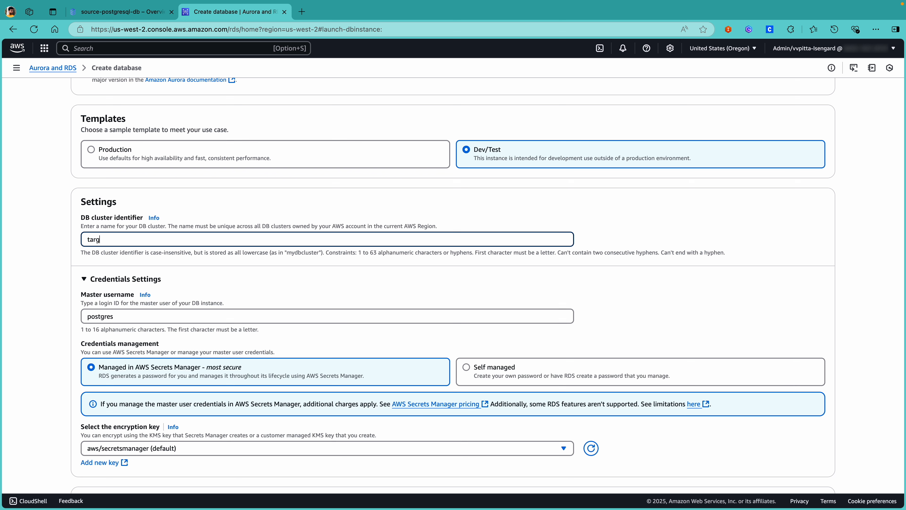
type("et-postgresql-db")
left_click(107, 251)
Step: Choose burstable classes for the DB instance class in the instance configuration
scroll(107, 251, "down", 4)
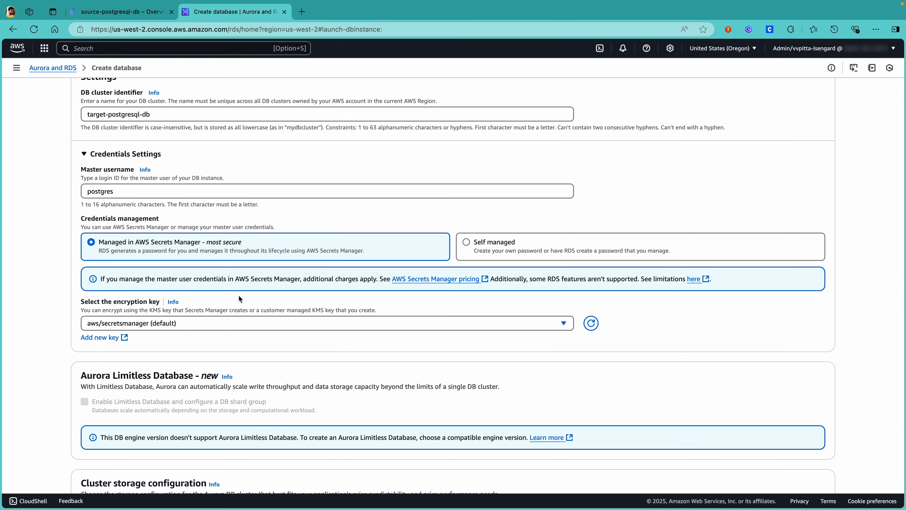
scroll(239, 296, "down", 10)
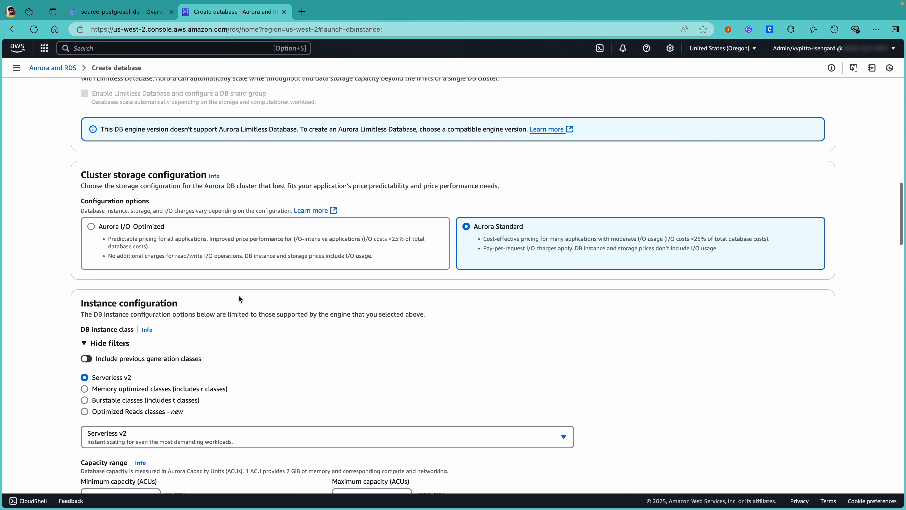
scroll(239, 298, "down", 5)
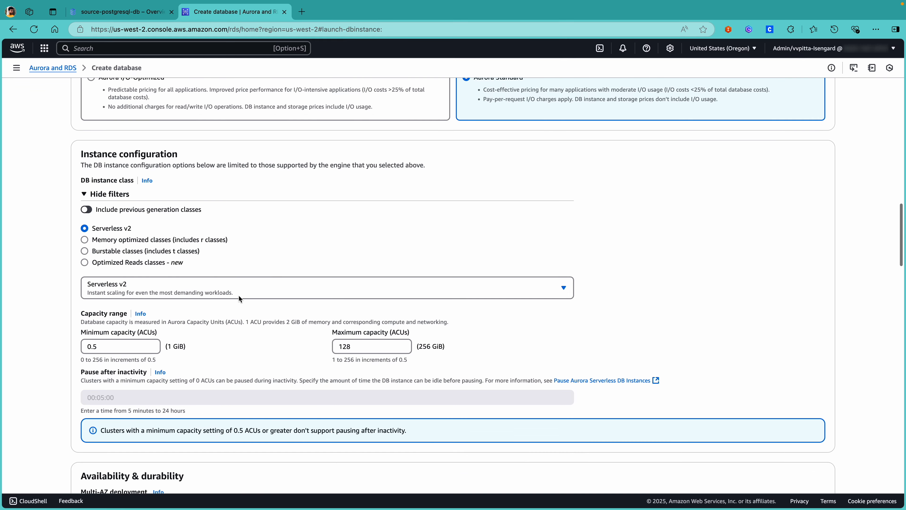
scroll(239, 295, "down", 2)
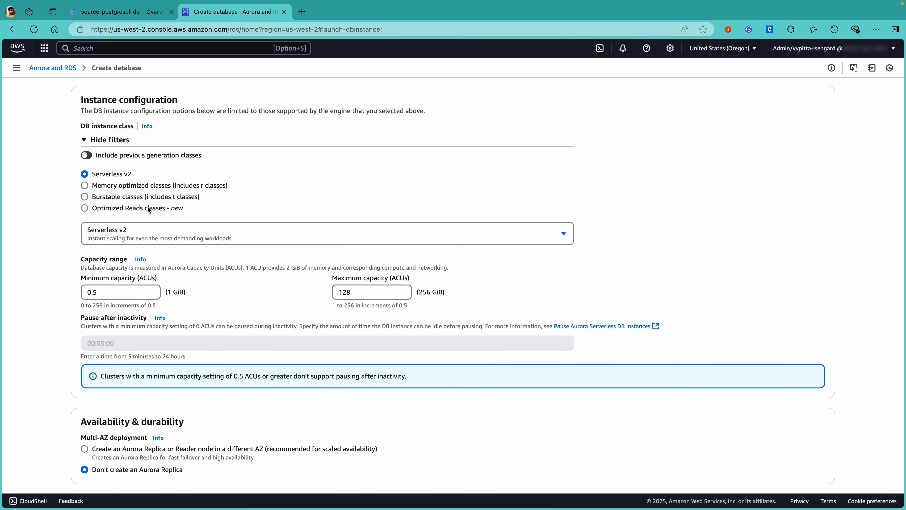
left_click(85, 197)
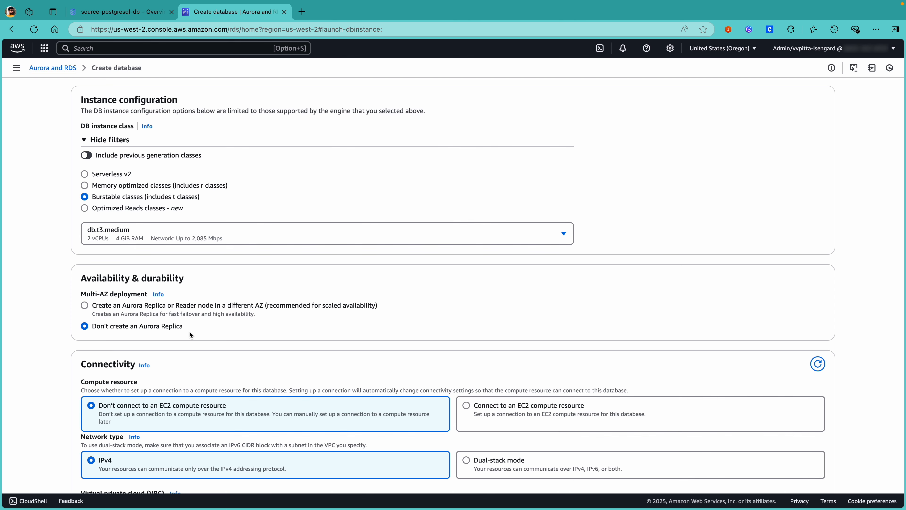
Step: Replace the default VPC security group with private-server-sg in the connectivity settings
scroll(190, 332, "down", 7)
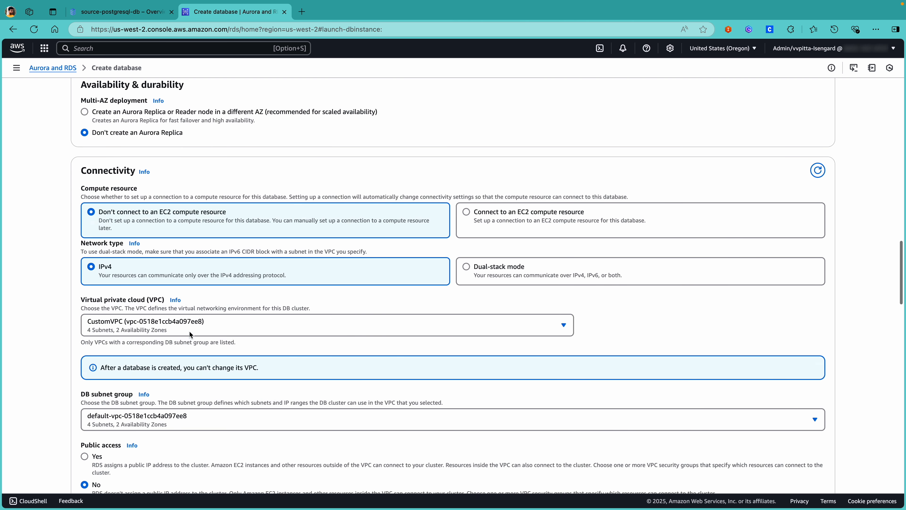
scroll(189, 331, "down", 3)
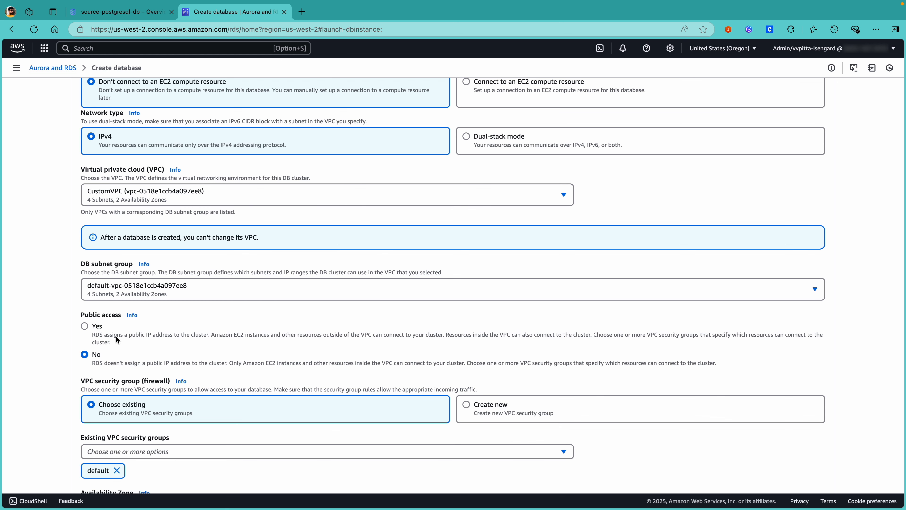
scroll(116, 339, "down", 4)
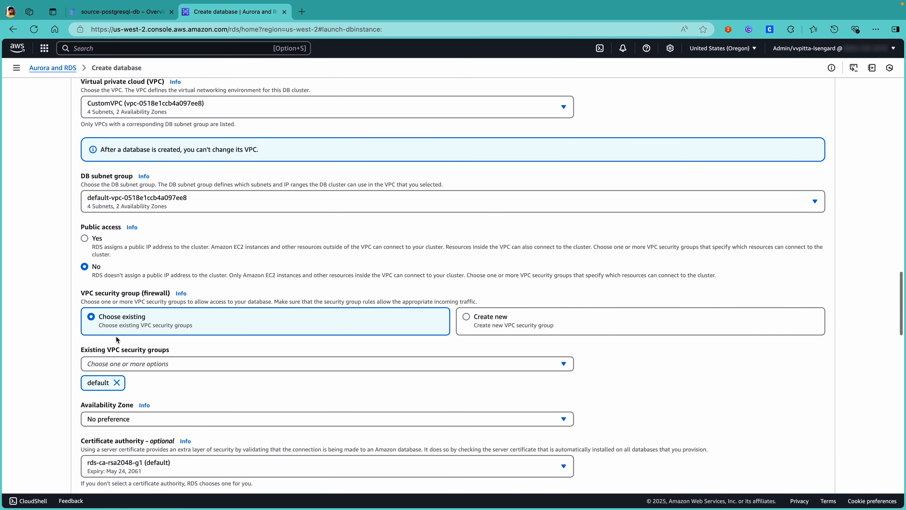
scroll(116, 338, "down", 2)
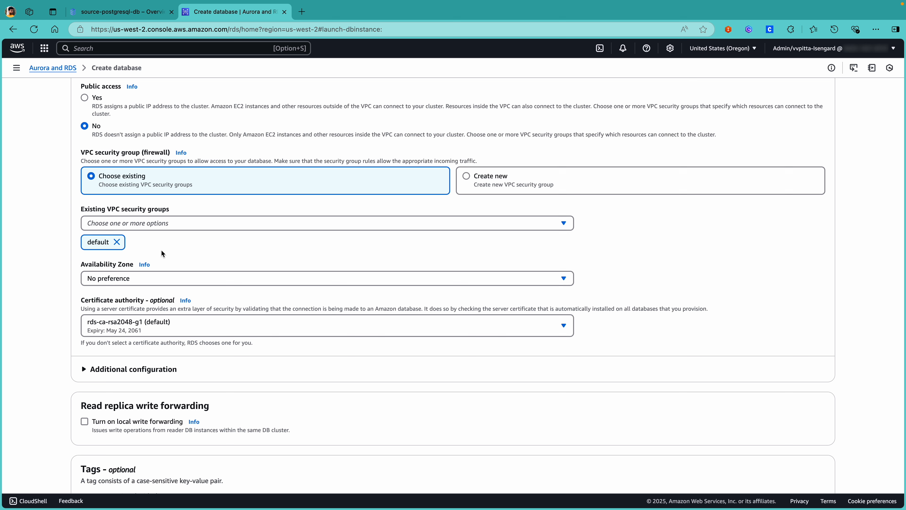
left_click(143, 224)
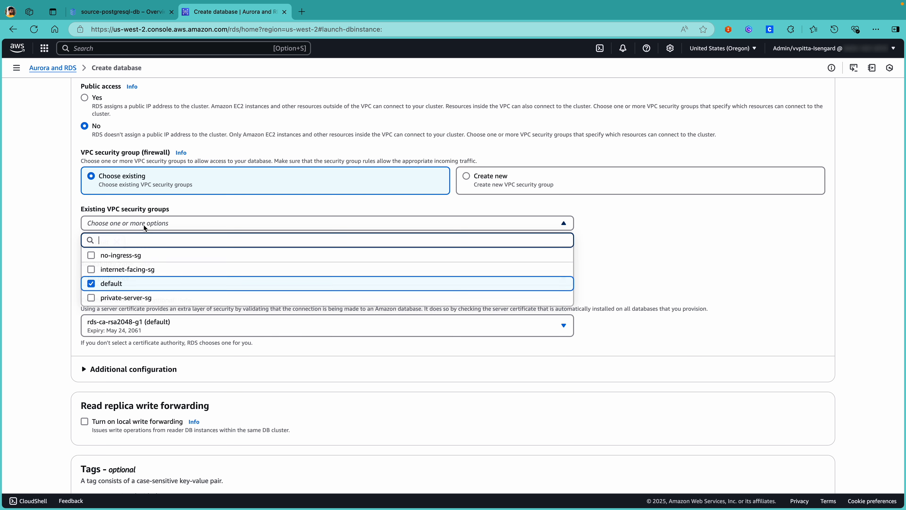
left_click(92, 298)
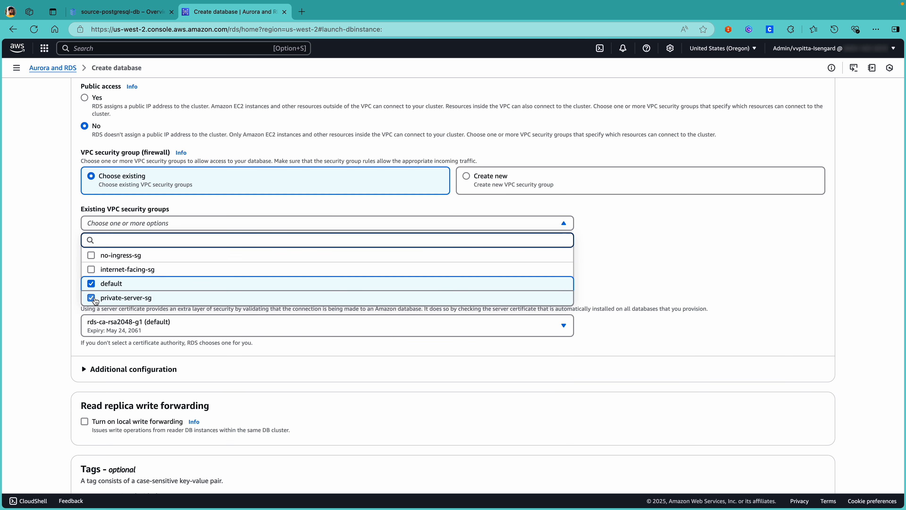
left_click(92, 284)
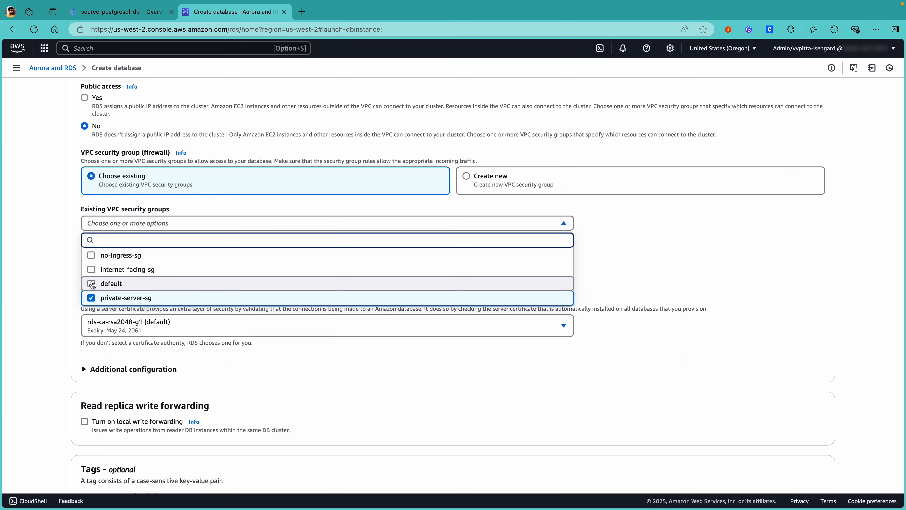
left_click(79, 227)
Step: Set the DB cluster parameter group to pgsql-custom-parameter-group in the additional configuration
scroll(224, 255, "down", 1)
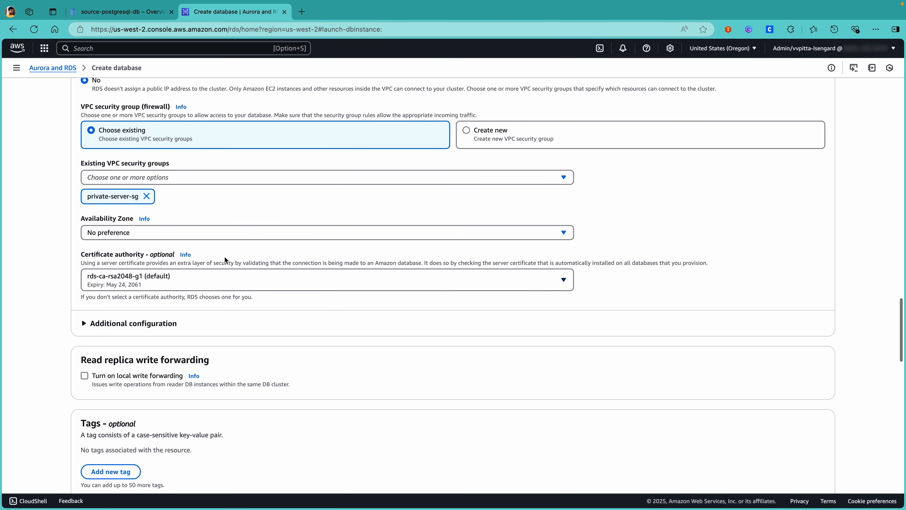
scroll(225, 256, "down", 3)
scroll(224, 255, "down", 4)
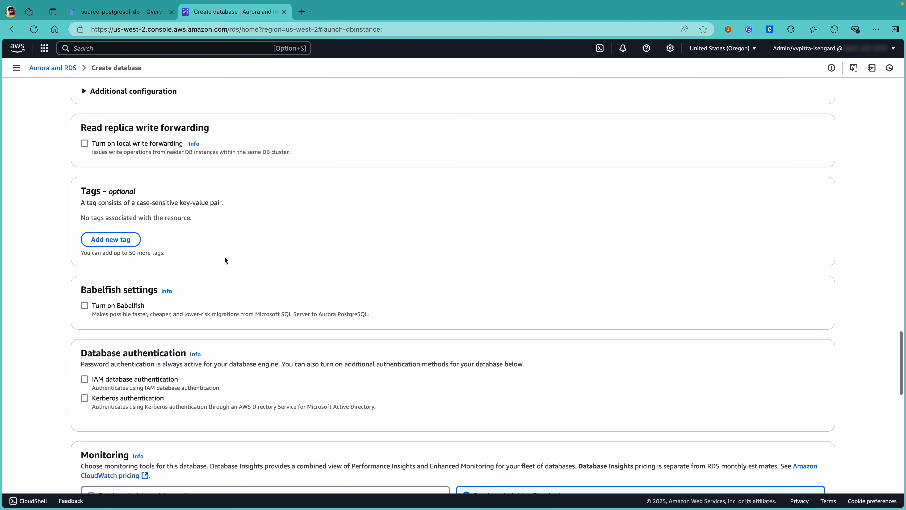
scroll(224, 257, "down", 5)
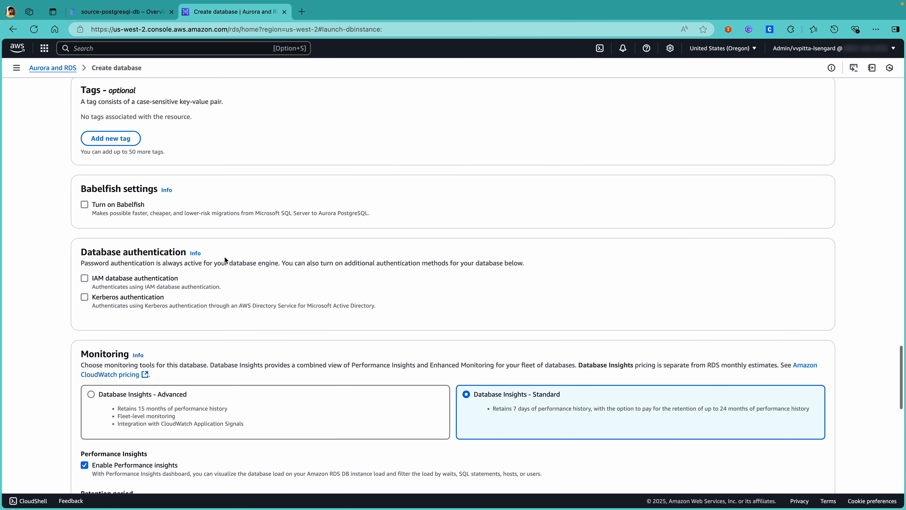
scroll(224, 256, "down", 7)
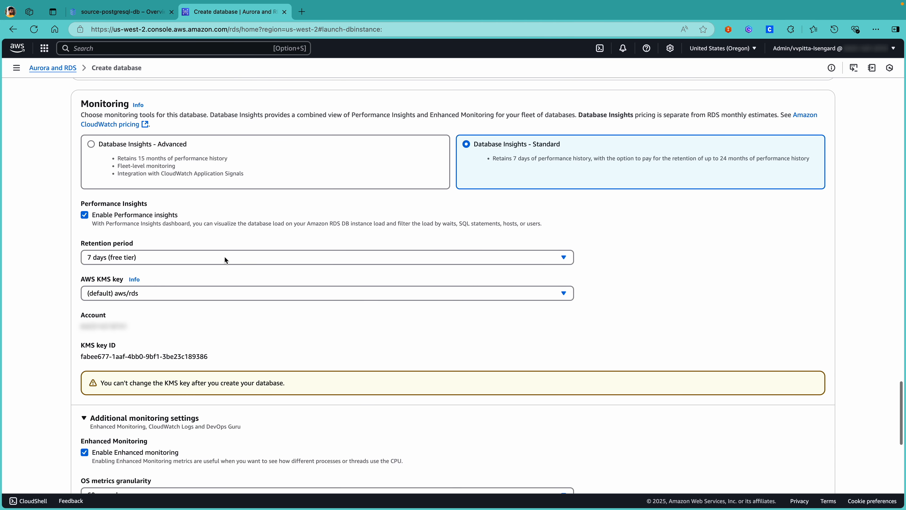
scroll(225, 259, "down", 7)
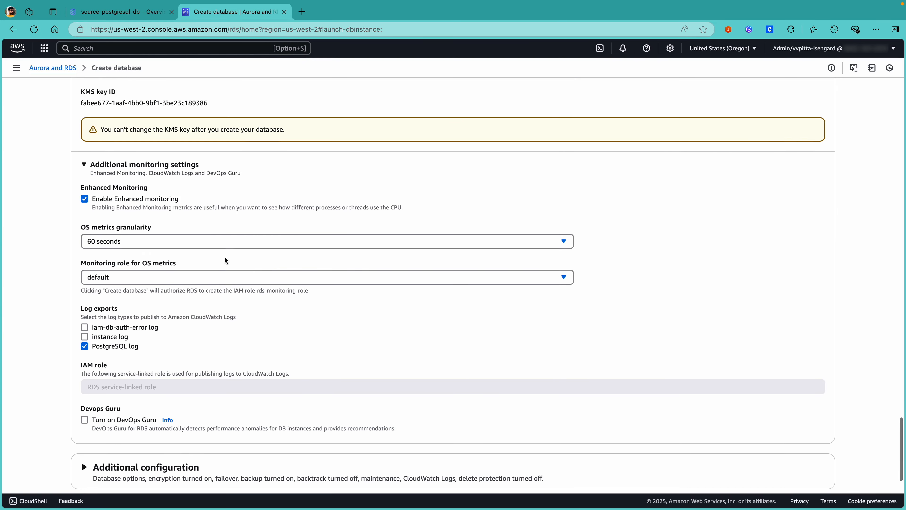
scroll(225, 260, "down", 2)
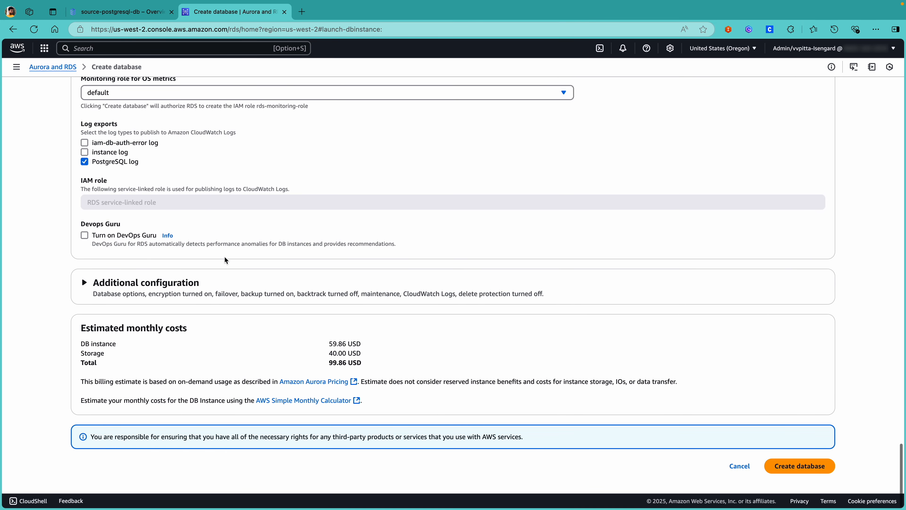
left_click(178, 284)
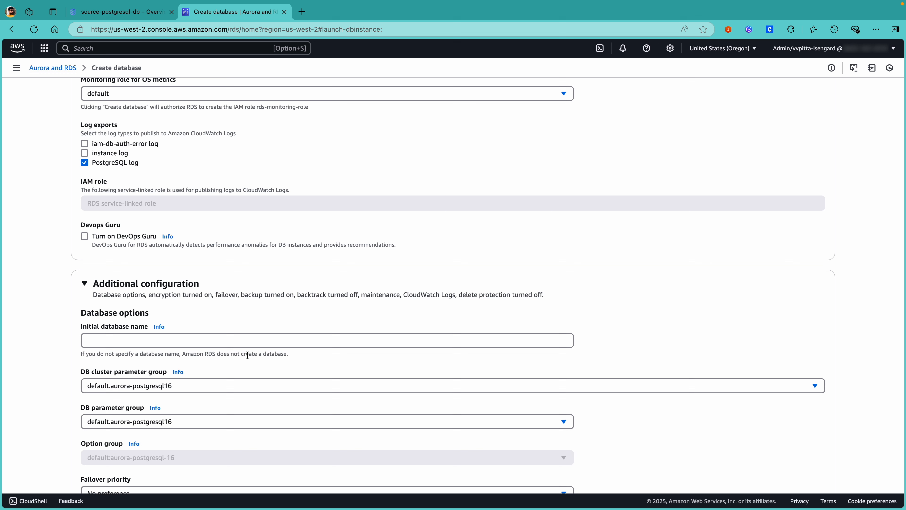
left_click(219, 389)
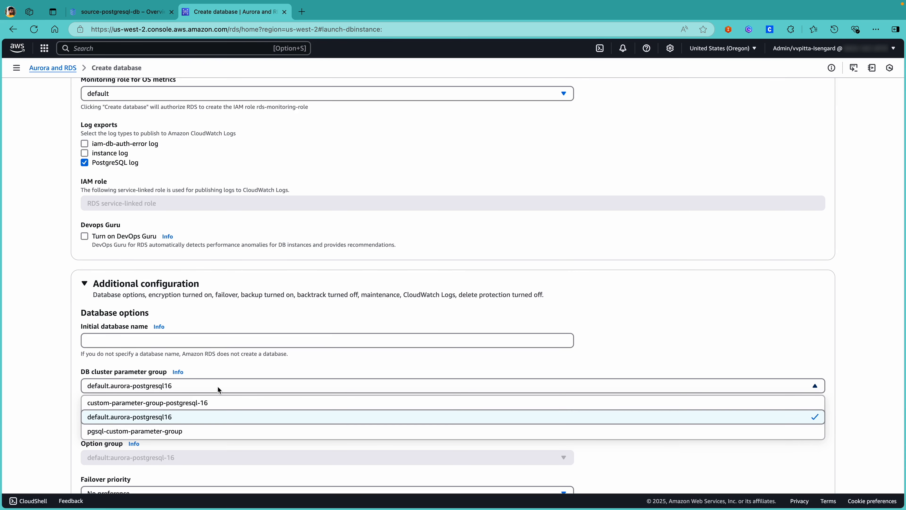
left_click(164, 431)
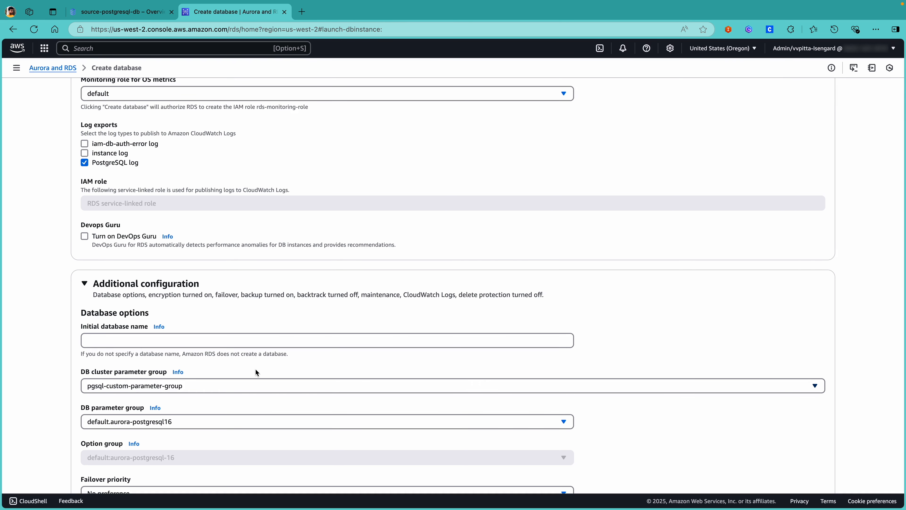
Step: Create the target-postgresql-db database and dismiss the suggested add-ons
scroll(256, 372, "down", 8)
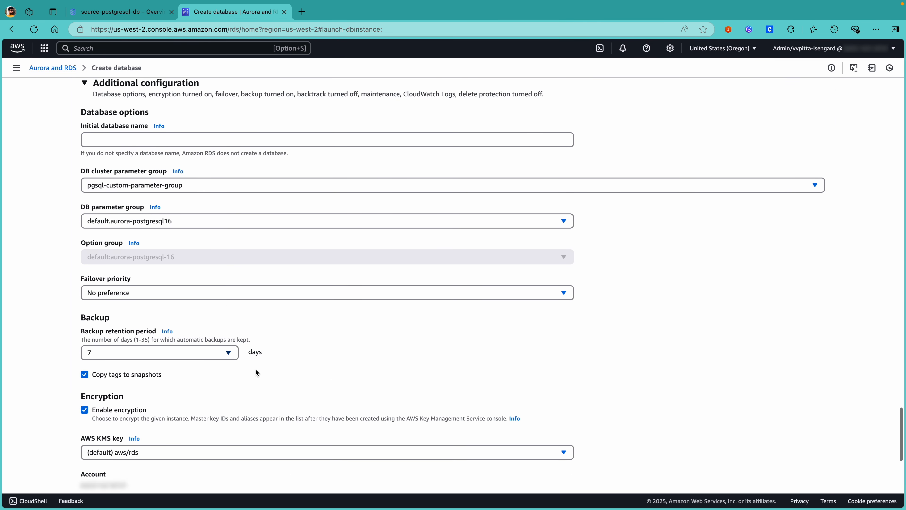
scroll(255, 372, "down", 8)
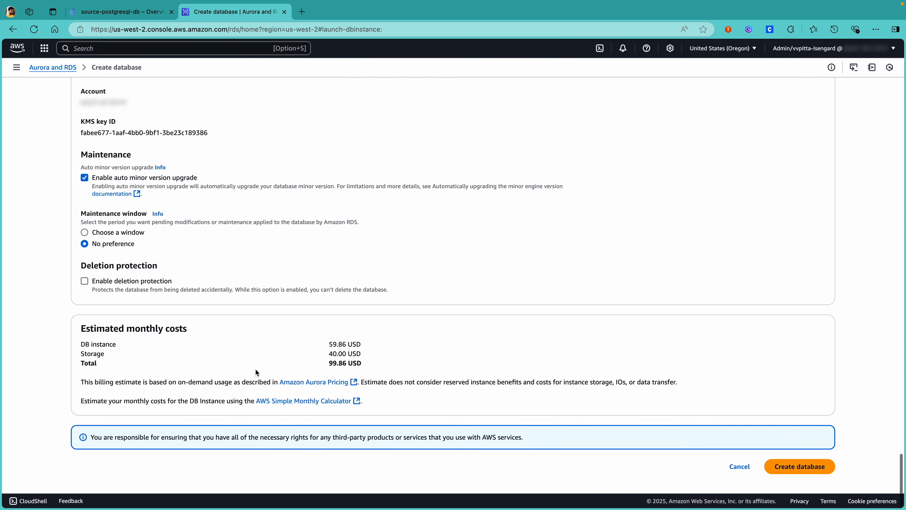
left_click(801, 467)
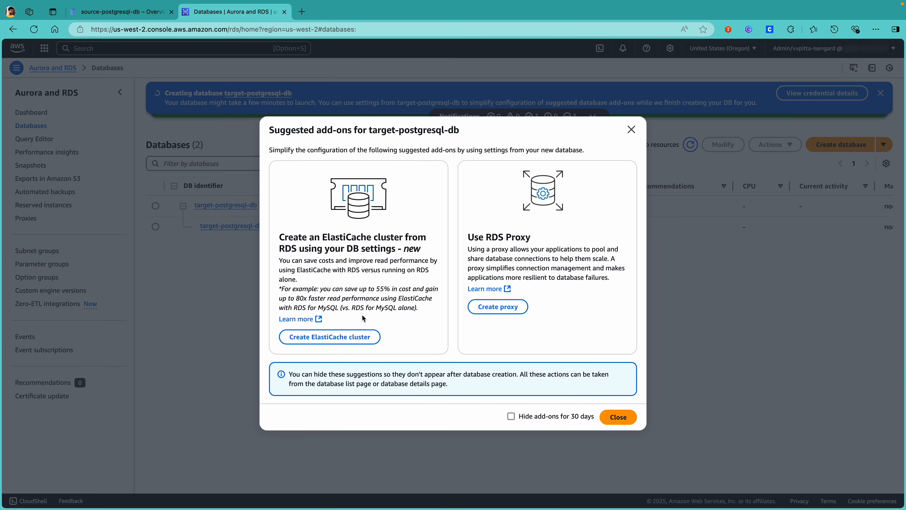
left_click(612, 418)
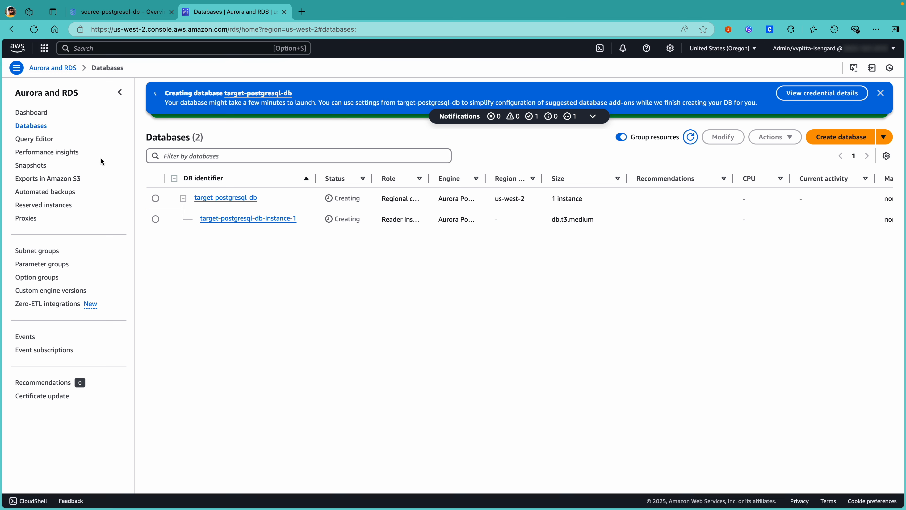
Step: Search the AWS services for Database Migration and open the Database Migration Service
left_click(30, 56)
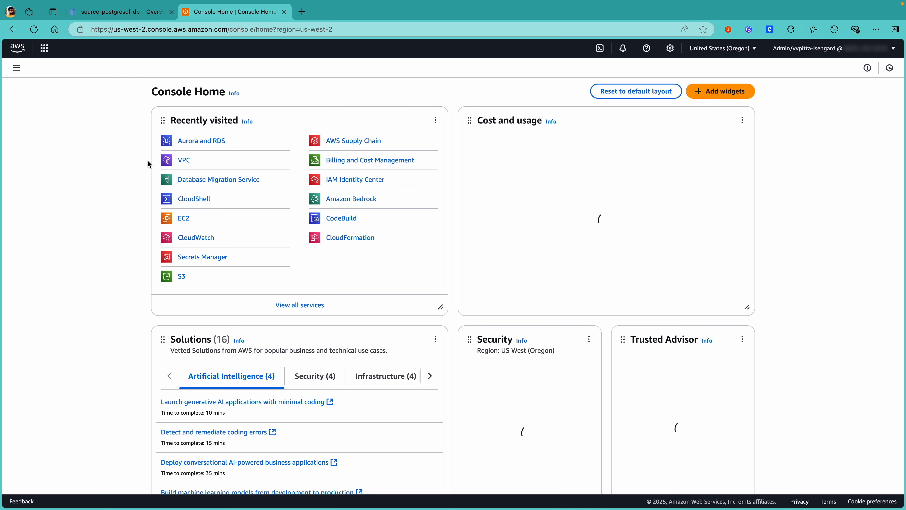
left_click(170, 49)
type("Data")
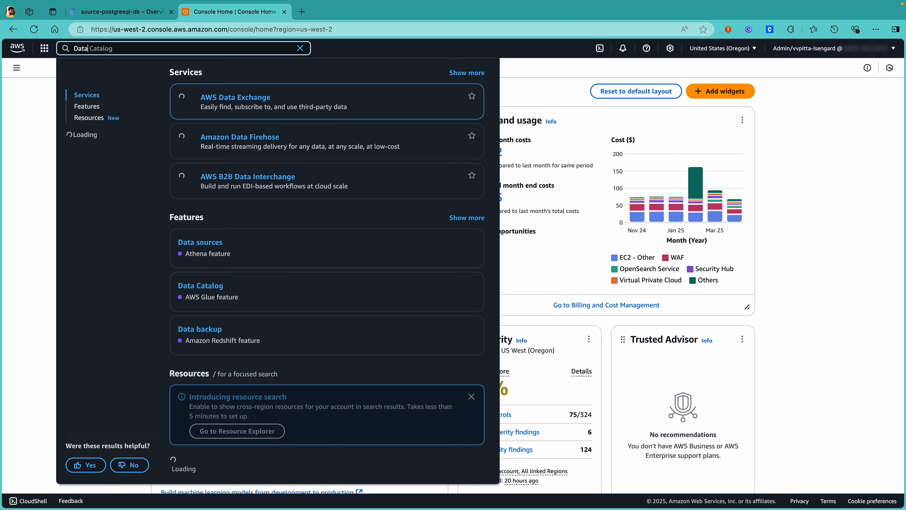
type("base migr")
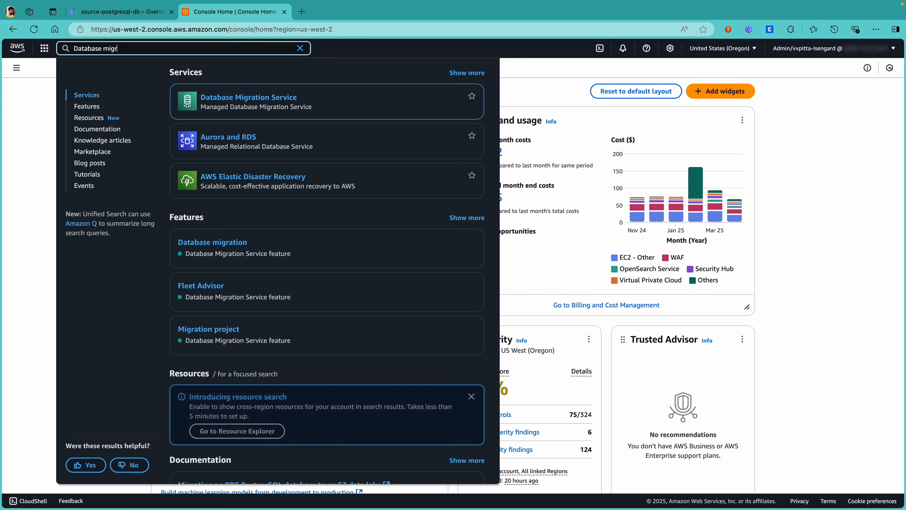
type("ation")
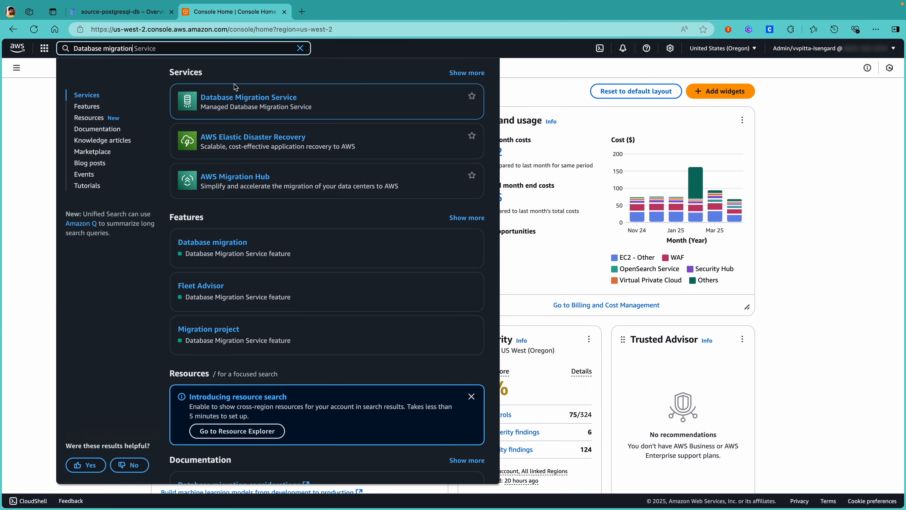
left_click(234, 94)
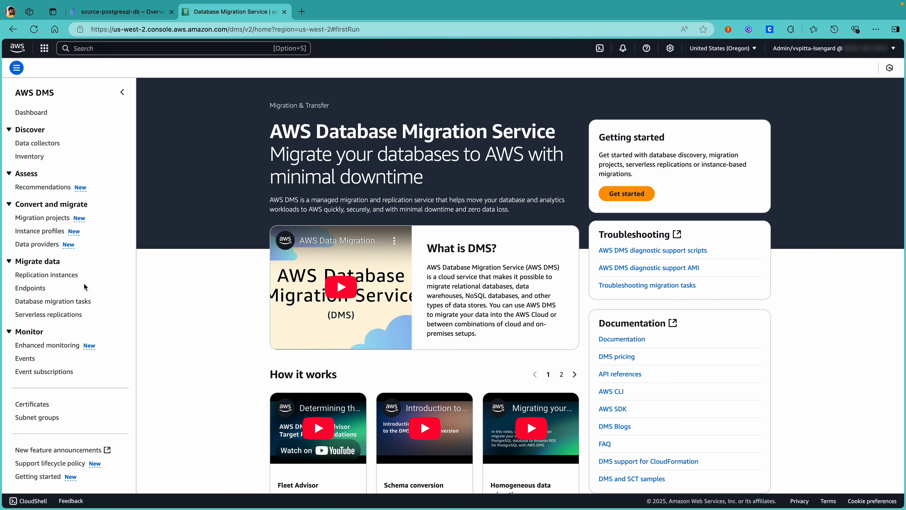
Step: Start a new DMS replication instance and name it dms-replication-instance
left_click(60, 278)
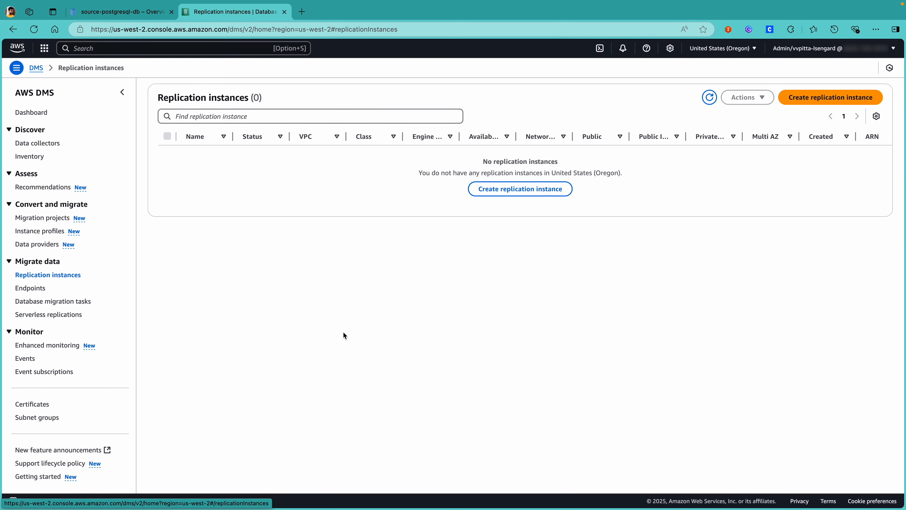
left_click(521, 190)
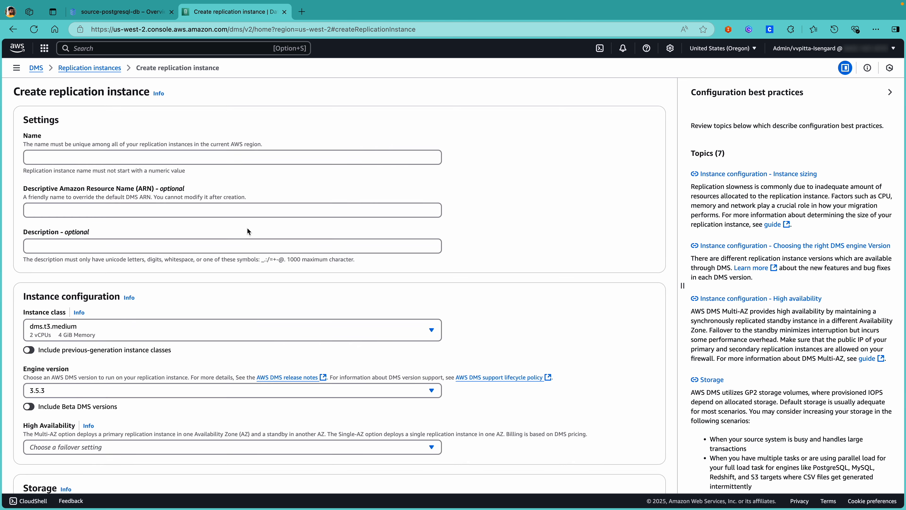
left_click(211, 158)
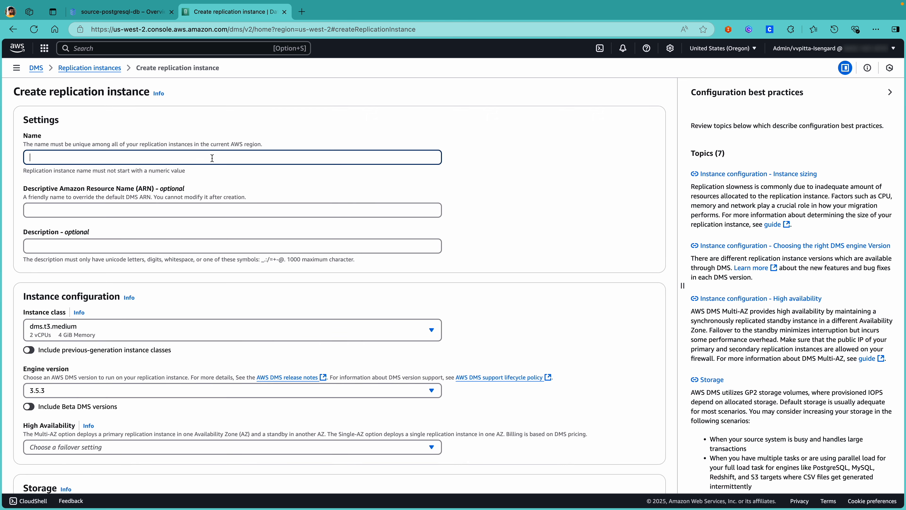
type("dms-replicatuin")
key("BackSpace")
key("BackSpace")
type("on-instance")
left_click(126, 278)
Step: Set the replication instance's high availability to Dev or test workload (Single-AZ)
scroll(126, 278, "down", 3)
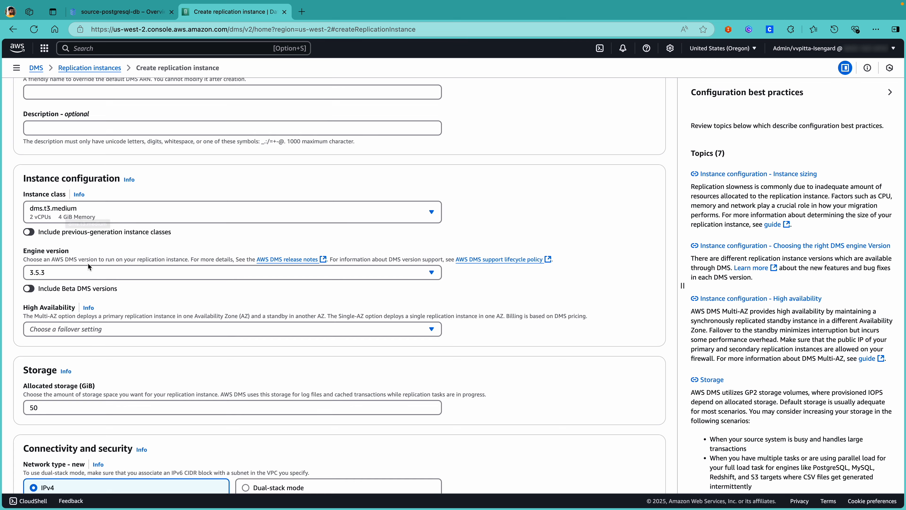
scroll(88, 263, "down", 2)
left_click(83, 272)
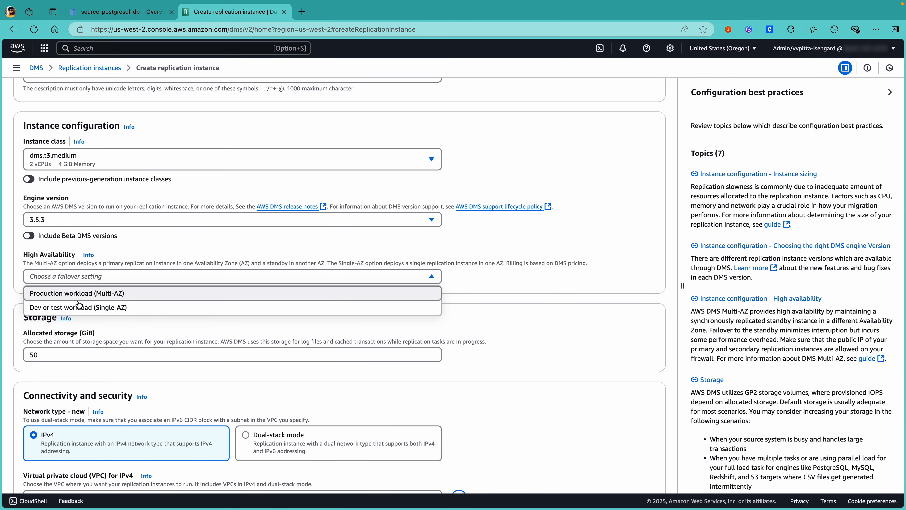
left_click(99, 307)
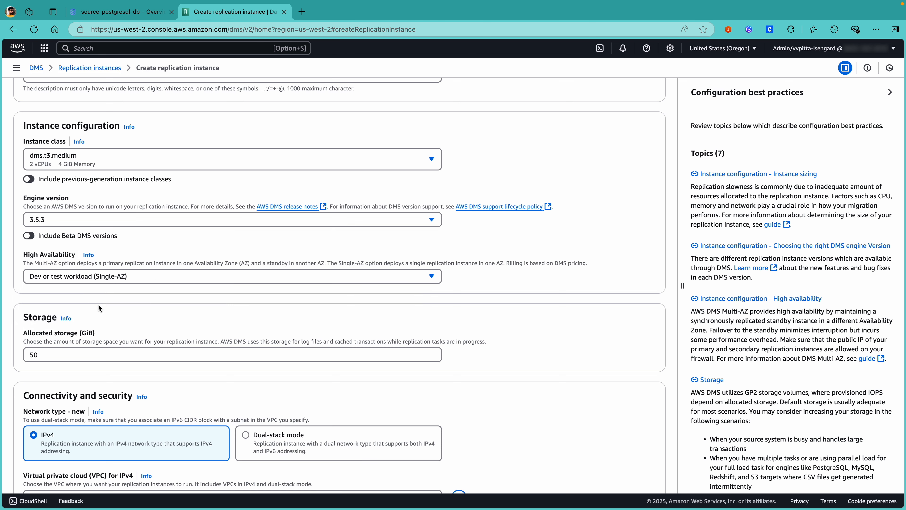
Step: Choose CustomVPC as the IPv4 virtual private cloud in the replication instance's connectivity and security settings
scroll(98, 307, "down", 5)
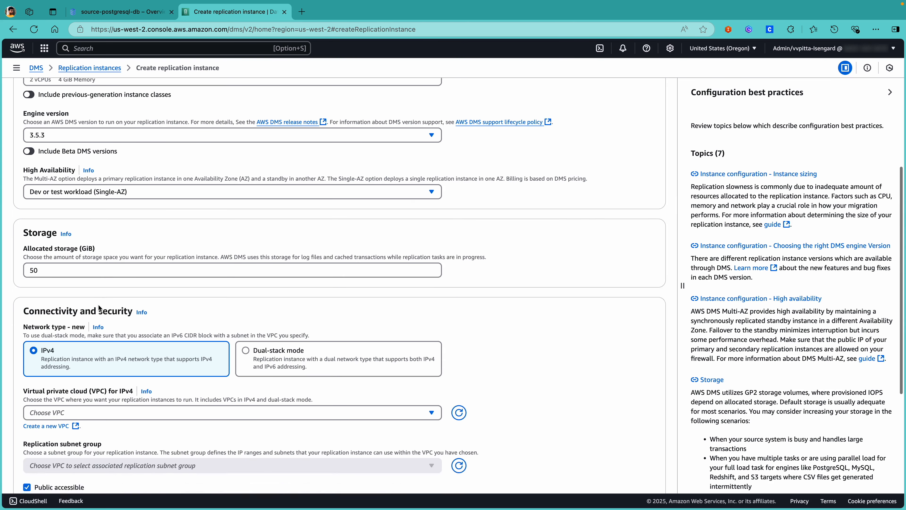
scroll(99, 306, "down", 3)
scroll(97, 304, "down", 2)
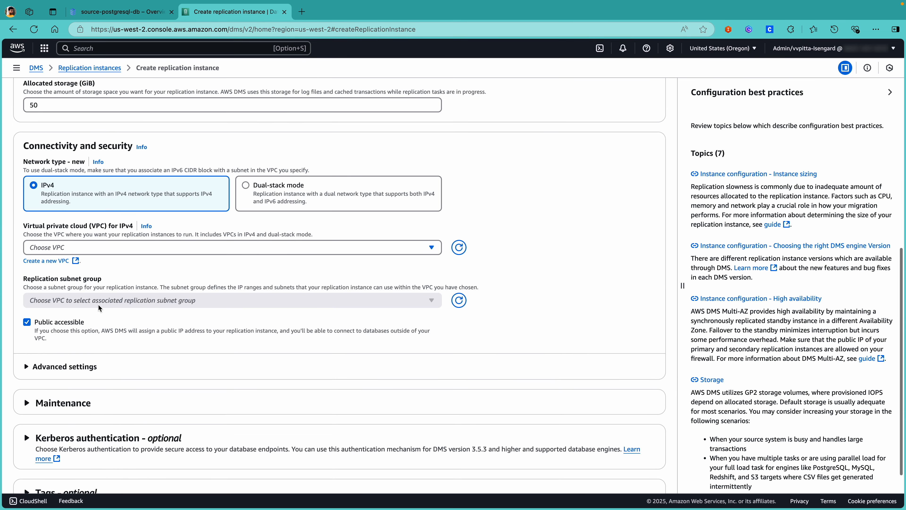
left_click(113, 250)
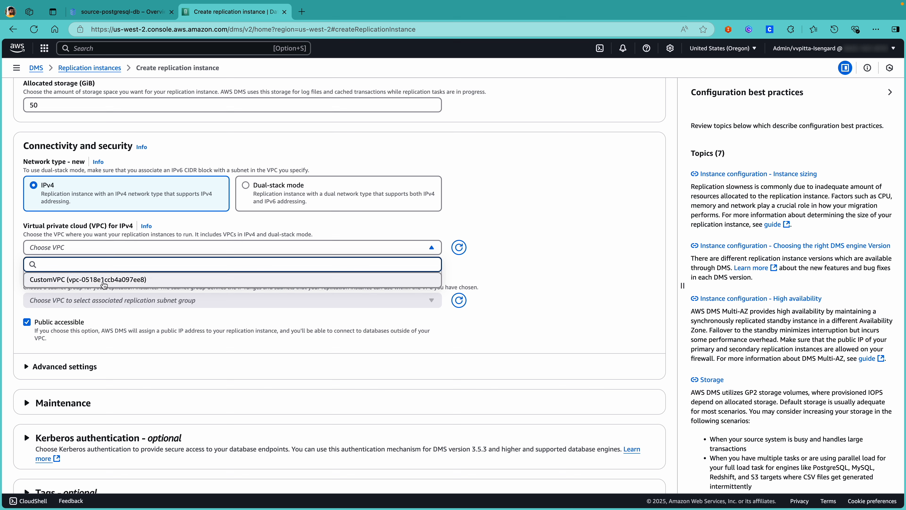
left_click(103, 282)
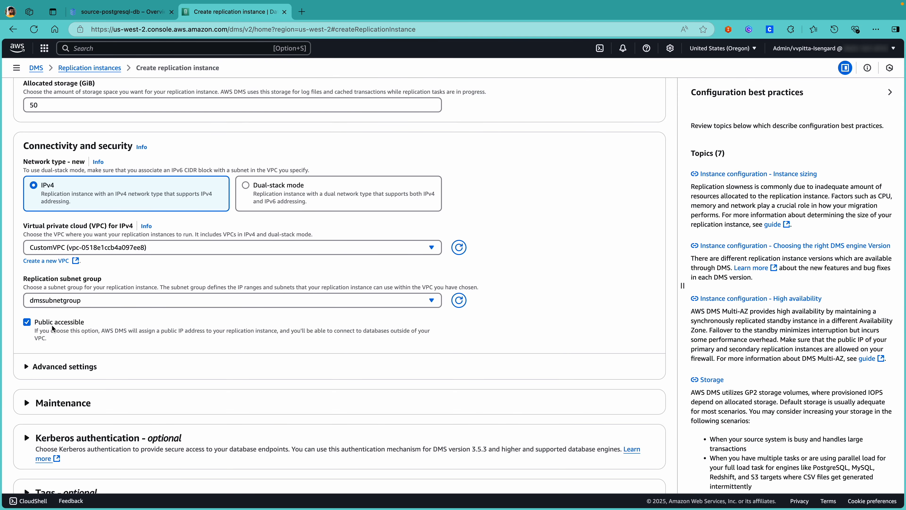
Step: Review the configured settings and create the replication instance
scroll(126, 374, "down", 3)
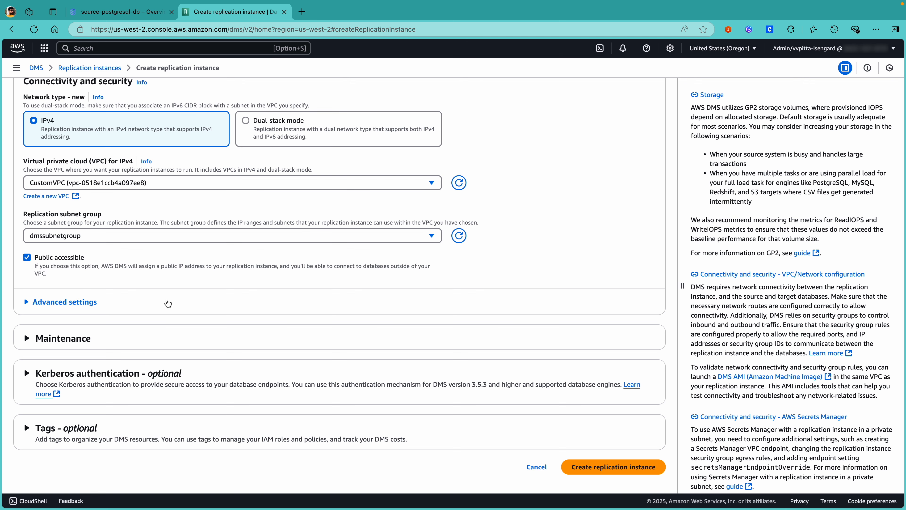
scroll(168, 303, "up", 15)
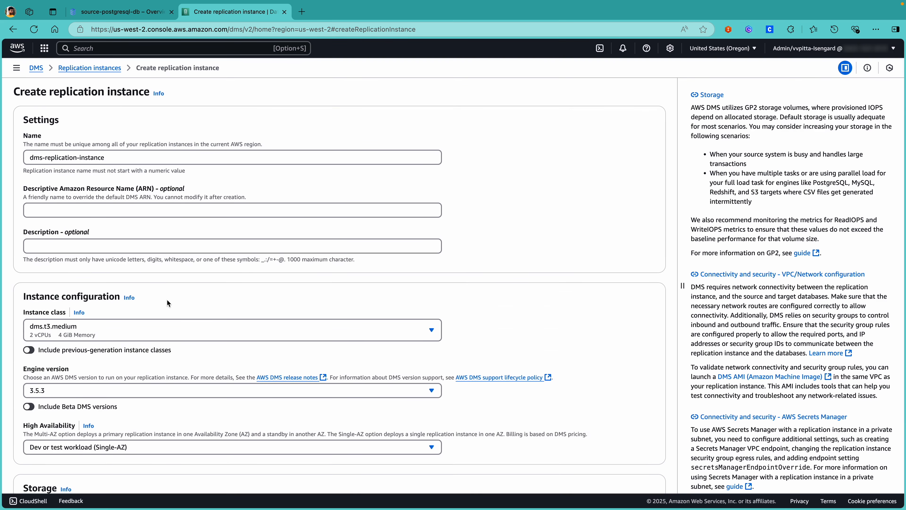
scroll(167, 303, "down", 3)
scroll(167, 303, "down", 5)
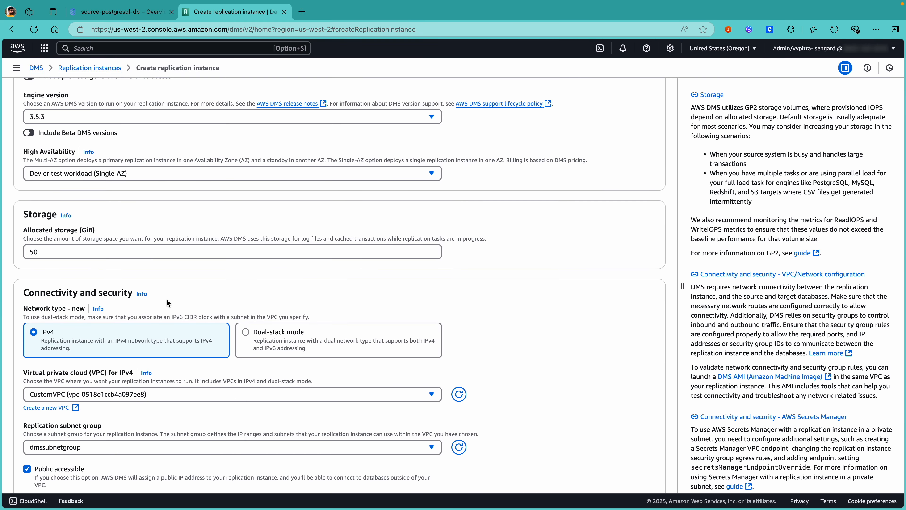
scroll(168, 303, "down", 4)
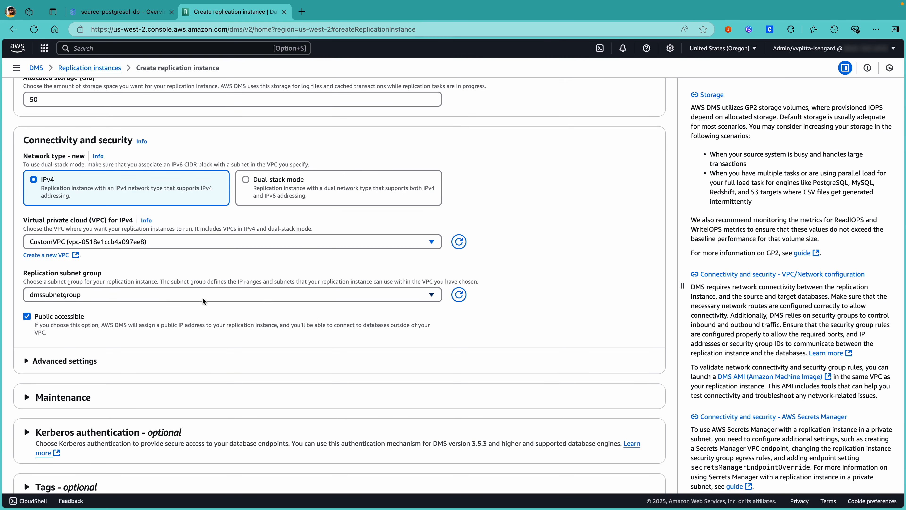
scroll(203, 301, "down", 2)
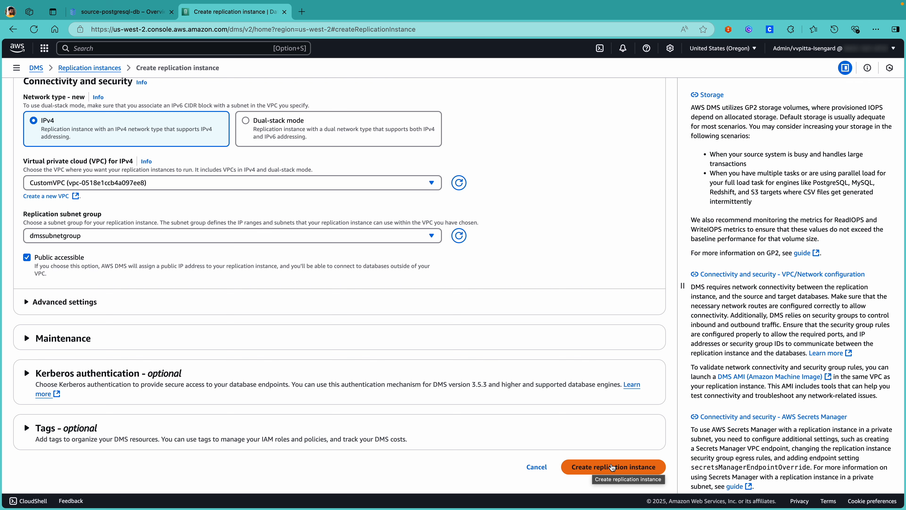
left_click(612, 467)
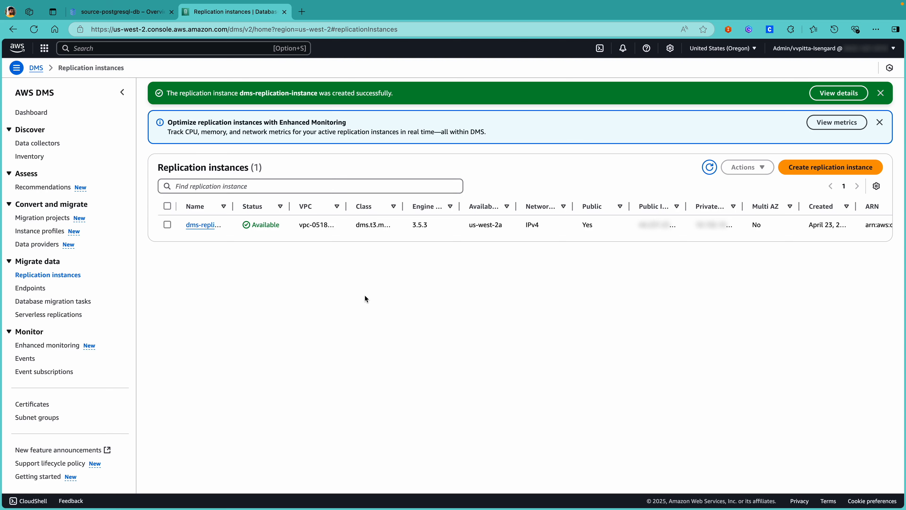
Step: Open the details of dms-replication-instance and copy its public IP address
left_click(823, 100)
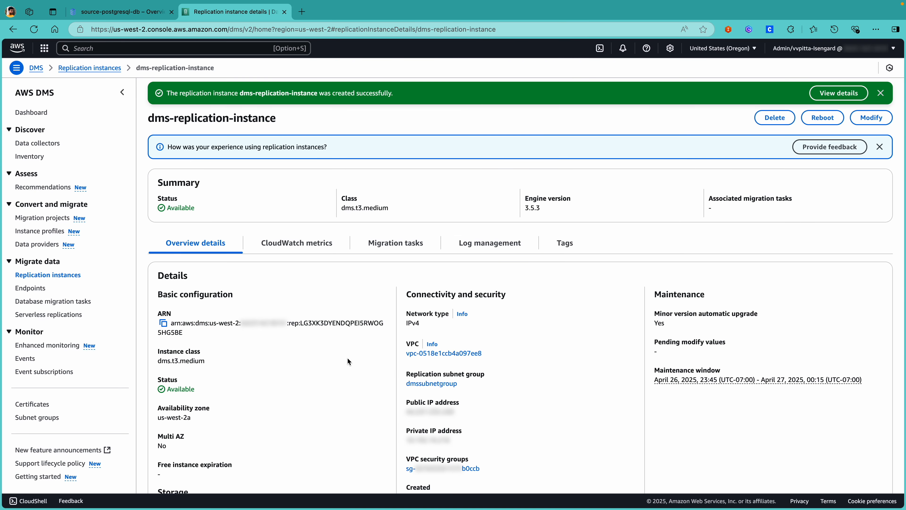
scroll(346, 357, "down", 2)
left_click_drag(456, 383, 406, 385)
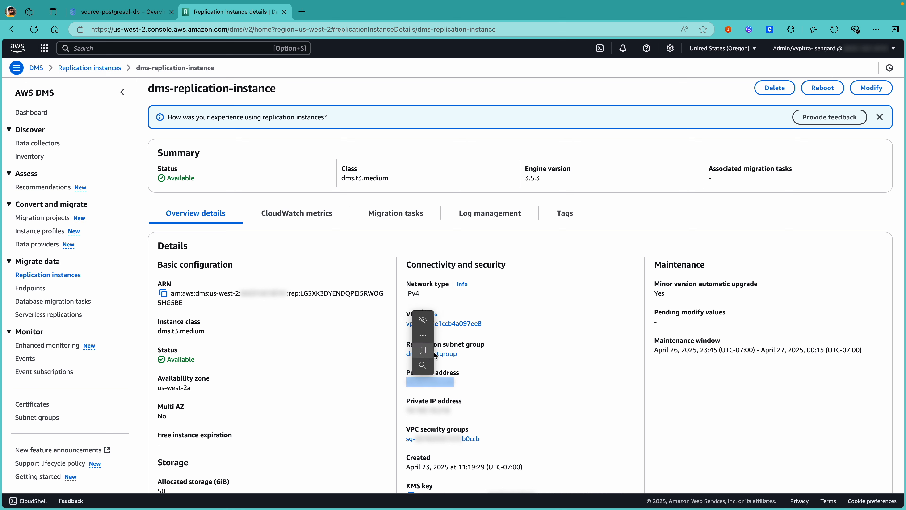
left_click(443, 353)
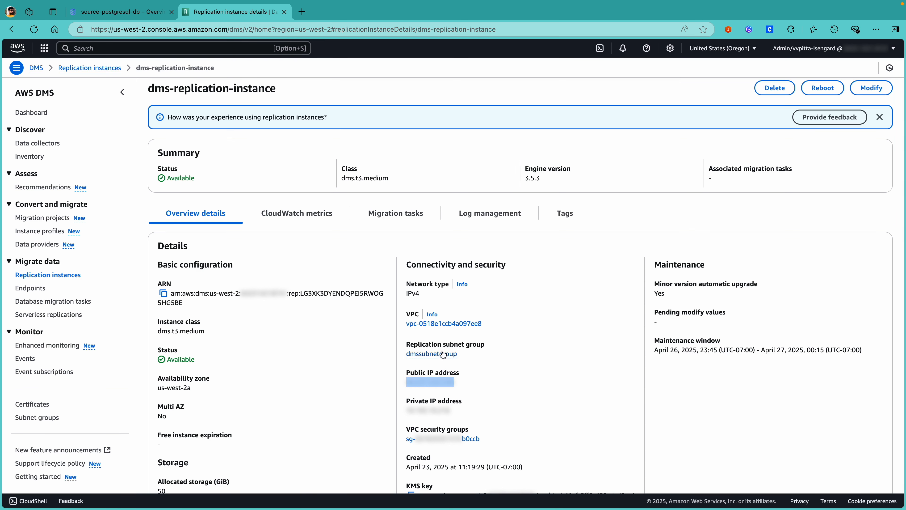
left_click(518, 384)
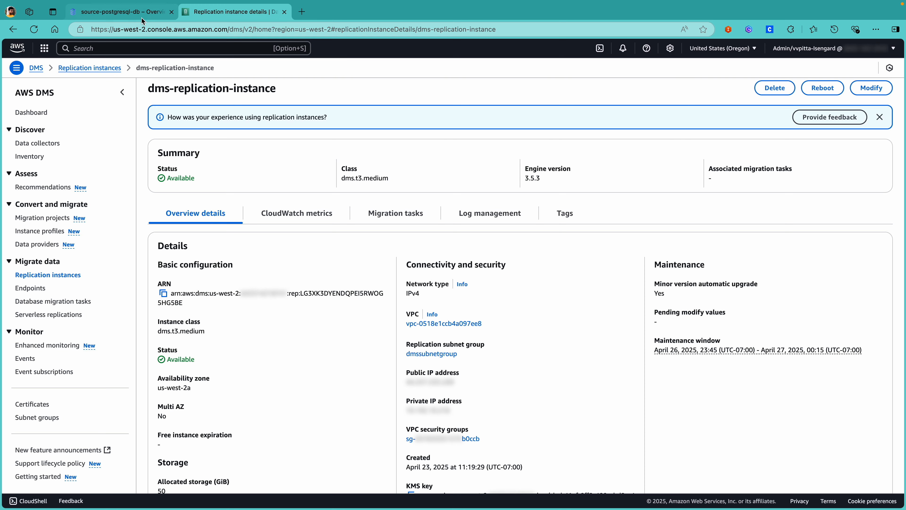
Step: Switch to the Google Cloud console, authorize Cloud Shell and close the terminal
left_click(120, 12)
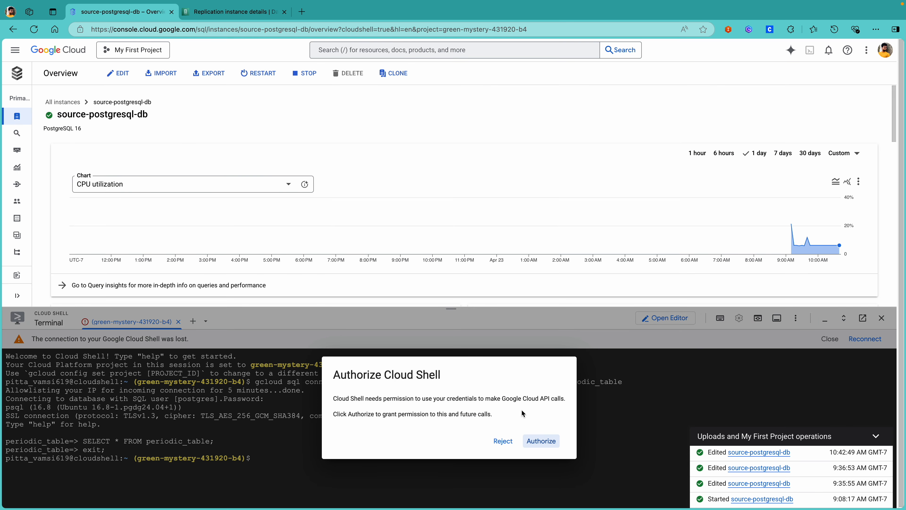
left_click(539, 441)
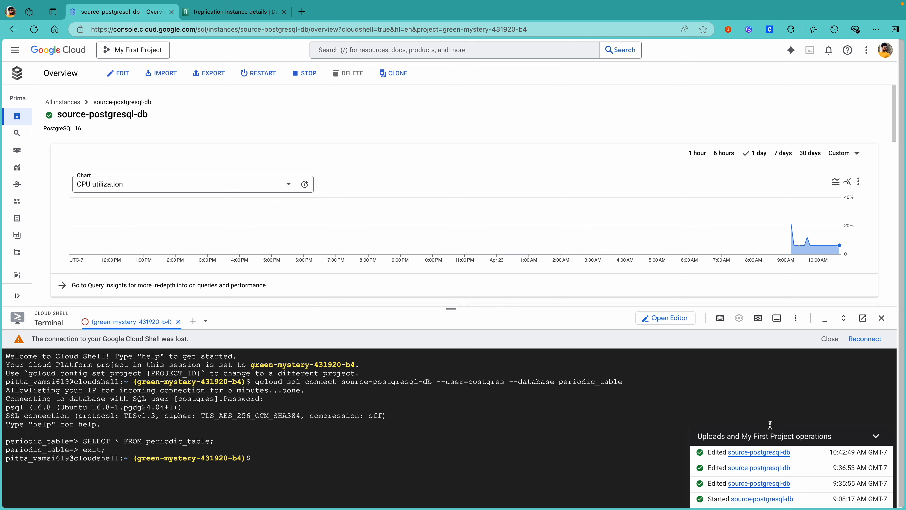
left_click(881, 318)
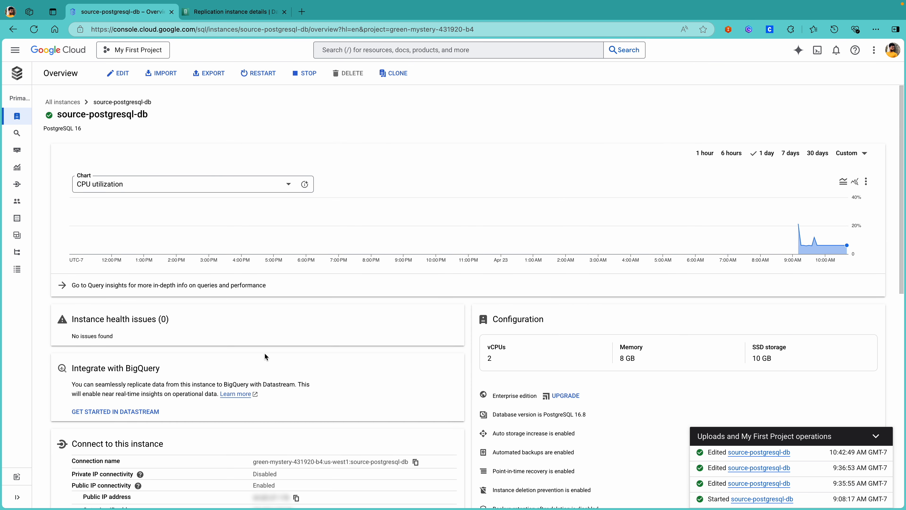
Step: Open the networking settings in the connections of source-postgresql-db
scroll(264, 353, "down", 1)
scroll(265, 355, "down", 3)
scroll(265, 356, "down", 2)
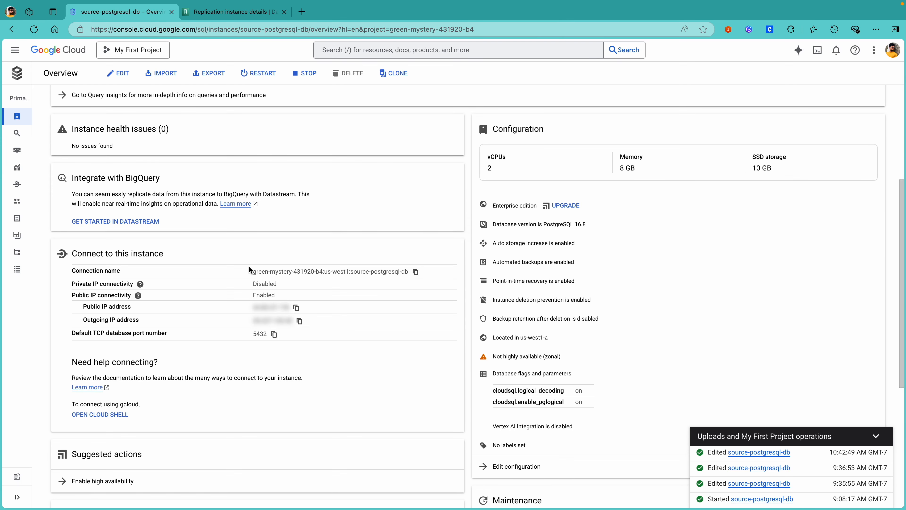
scroll(171, 280, "up", 5)
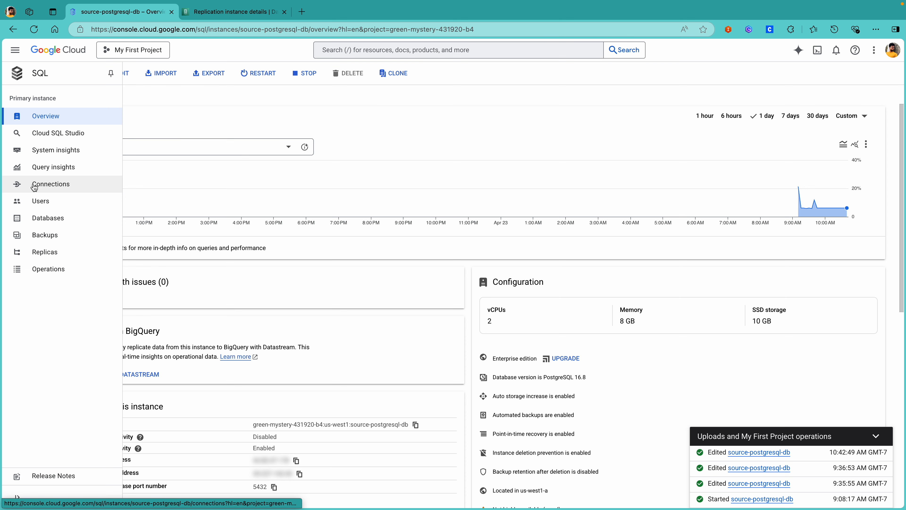
left_click(35, 182)
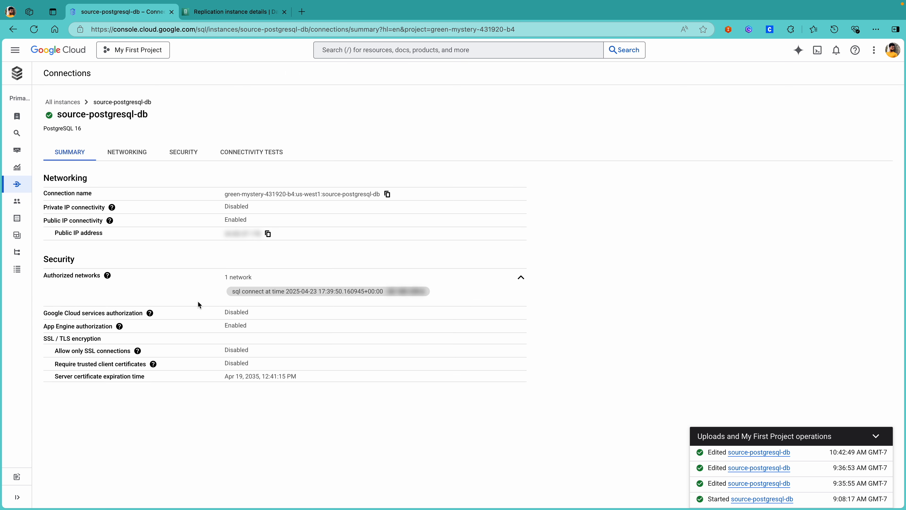
left_click(135, 155)
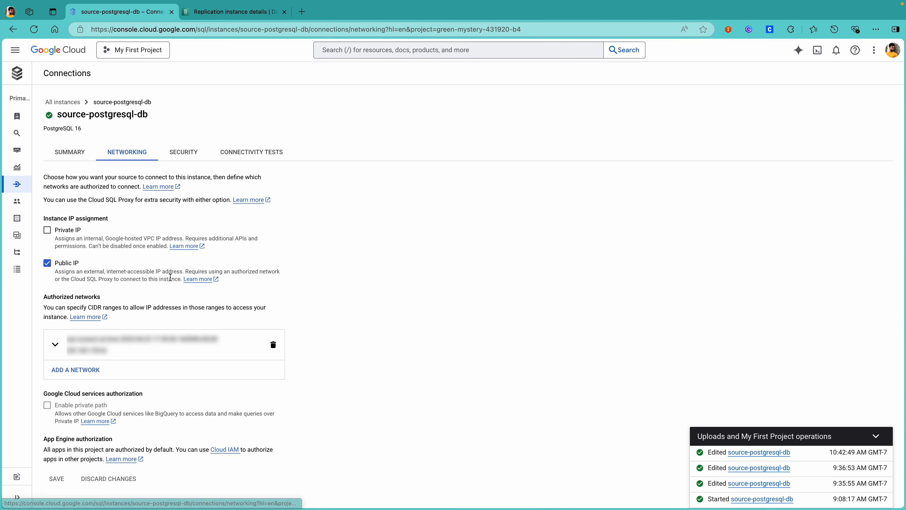
Step: Add a new authorized network using the copied public IP address of the replication instance
left_click(82, 370)
left_click(81, 451)
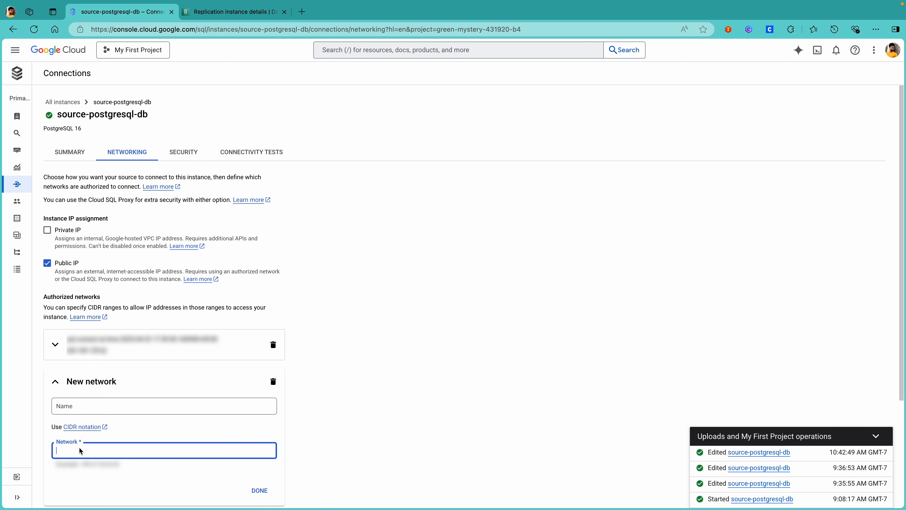
key("ctrl+v")
Step: Name the new authorized network aws-dms-replication-instance and complete its entry
left_click(90, 403)
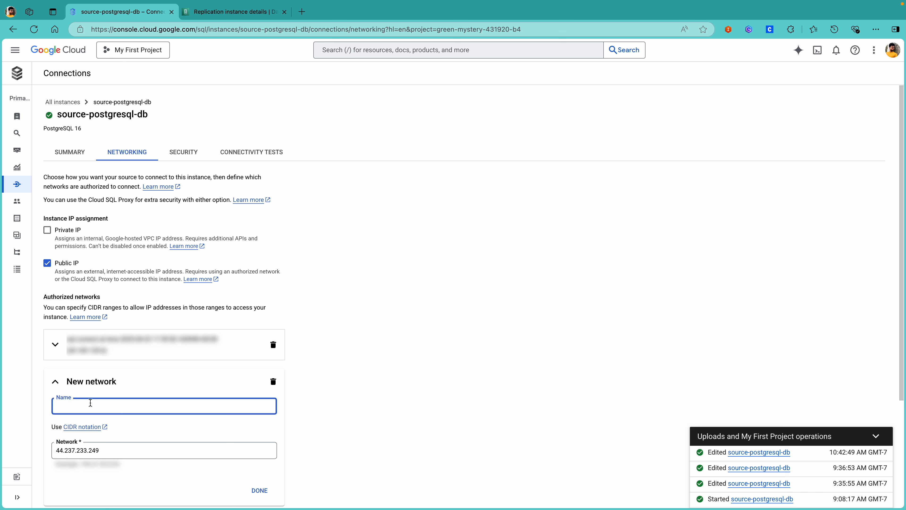
type("aws-dms-replication-iinstanc")
key("BackSpace")
key("BackSpace")
key("BackSpace")
key("BackSpace")
key("BackSpace")
key("BackSpace")
key("BackSpace")
type("nstance")
left_click(259, 491)
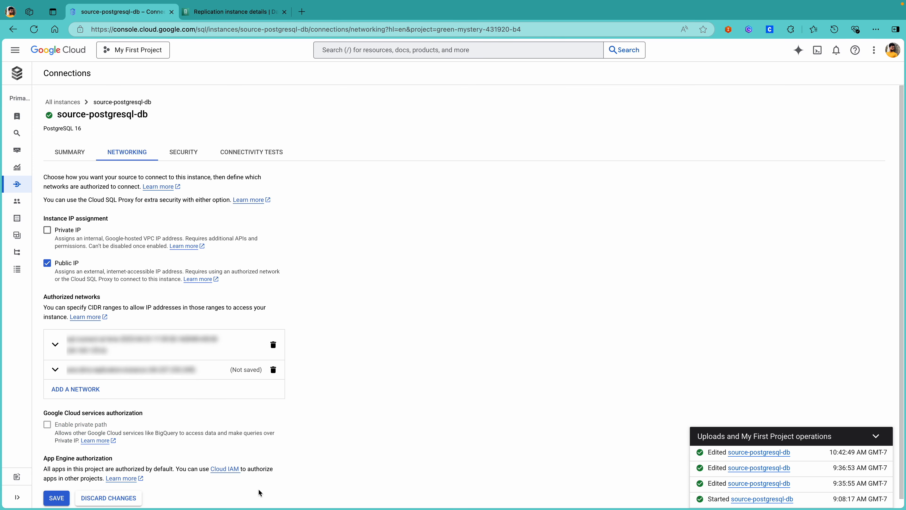
Step: Save the authorized network change on source-postgresql-db and start creating an endpoint in the AWS DMS console
left_click(57, 498)
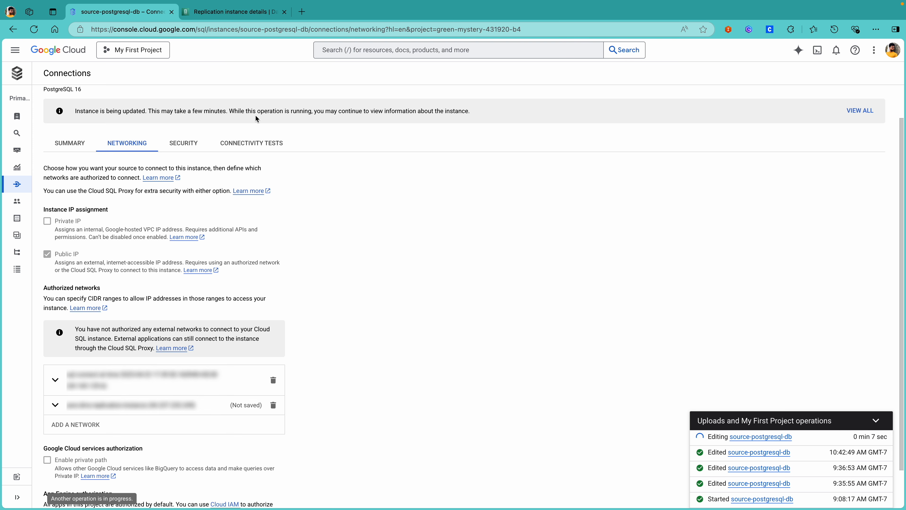
left_click(241, 17)
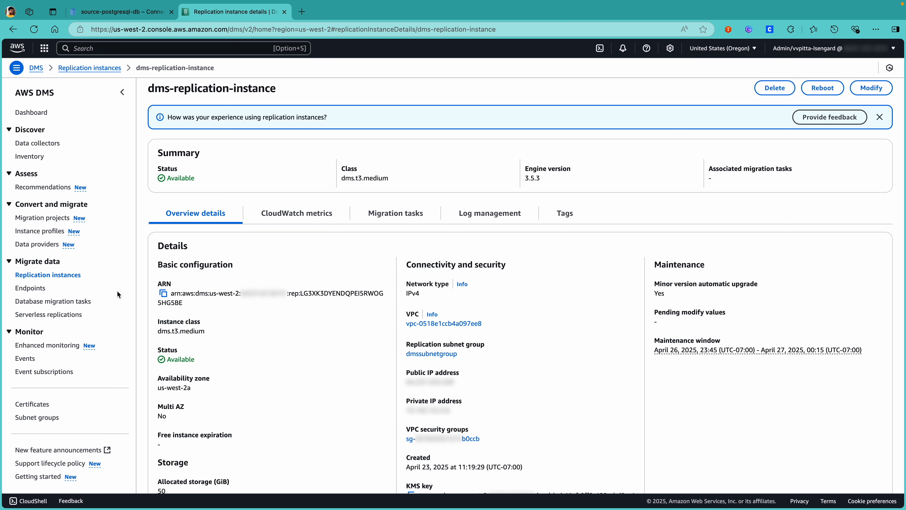
left_click(31, 288)
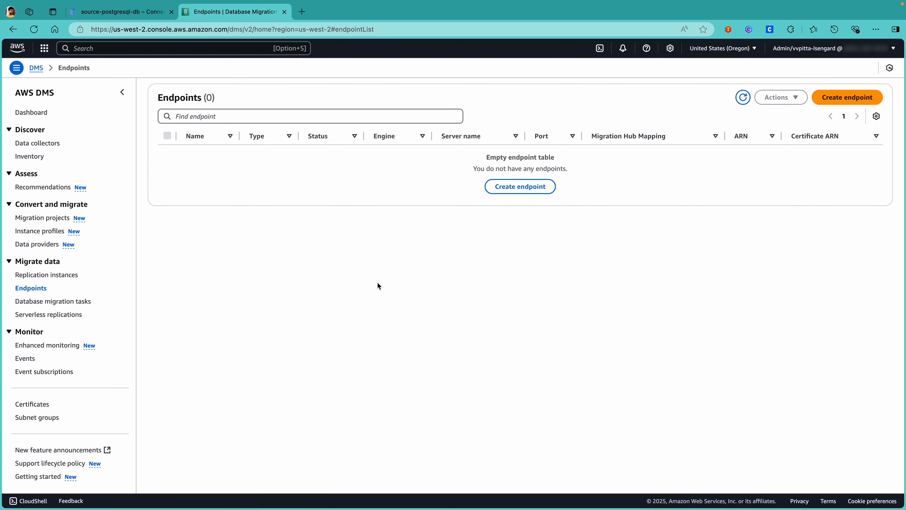
left_click(513, 188)
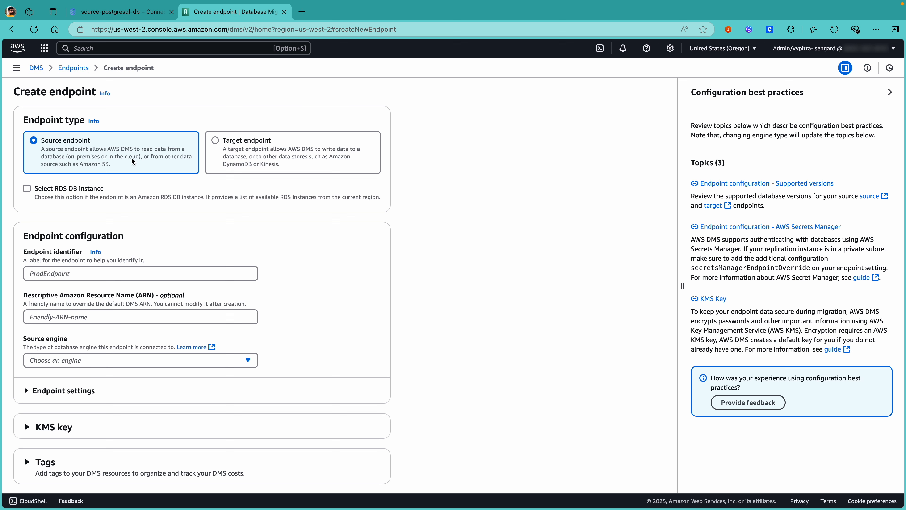
Step: Name the source endpoint source-cloud-sql-endpoint and choose PostgreSQL as its source engine
left_click(50, 272)
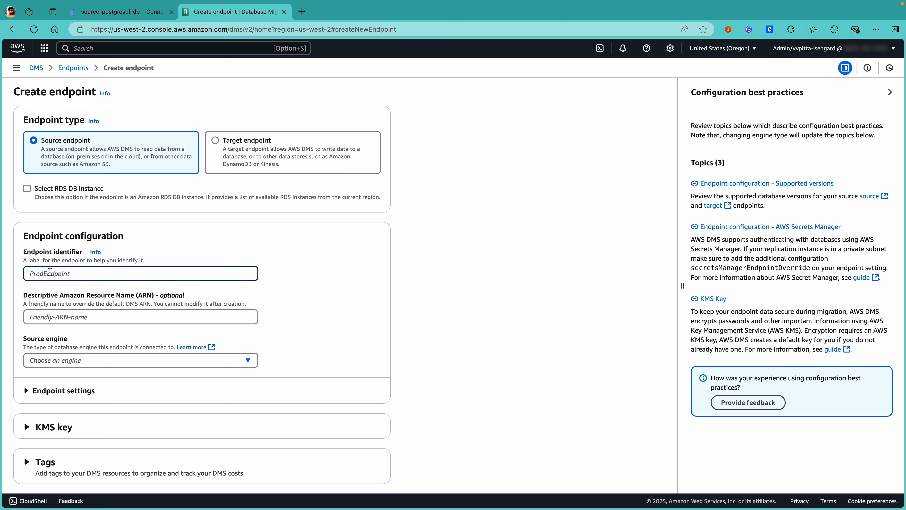
type("source-cloud-sql-endpoint")
left_click(54, 359)
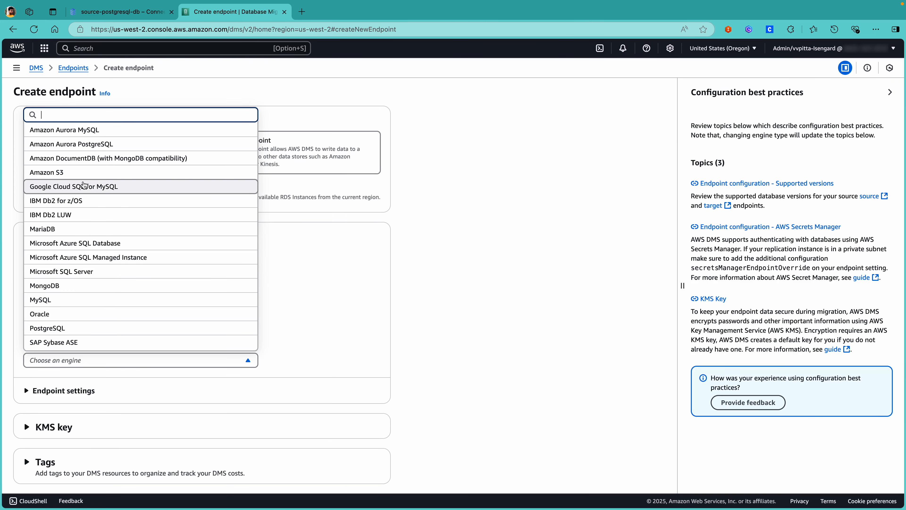
scroll(95, 284, "down", 1)
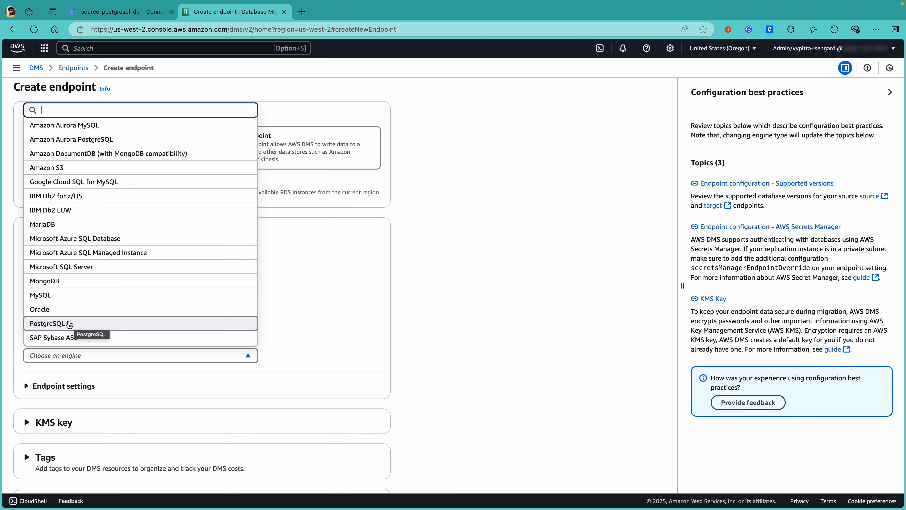
left_click(75, 323)
Step: Choose to provide the access information for the source endpoint's database manually
scroll(67, 320, "down", 7)
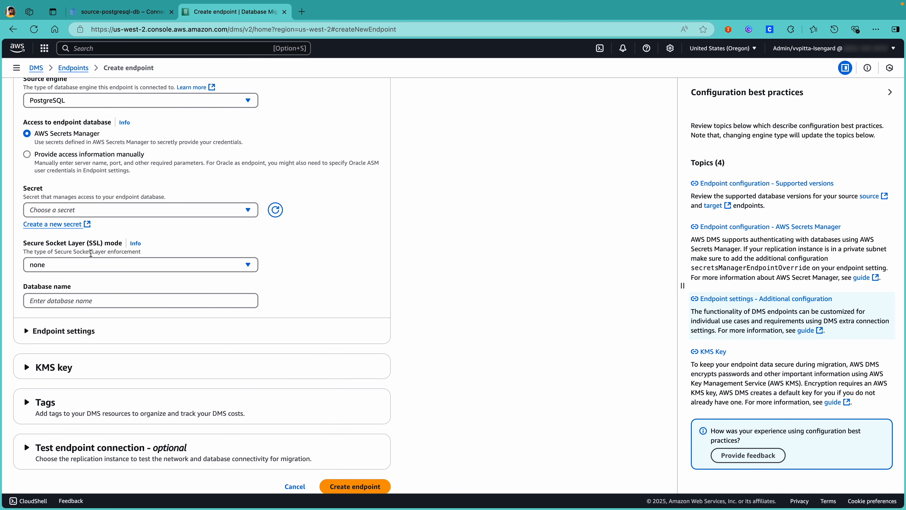
scroll(94, 261, "up", 4)
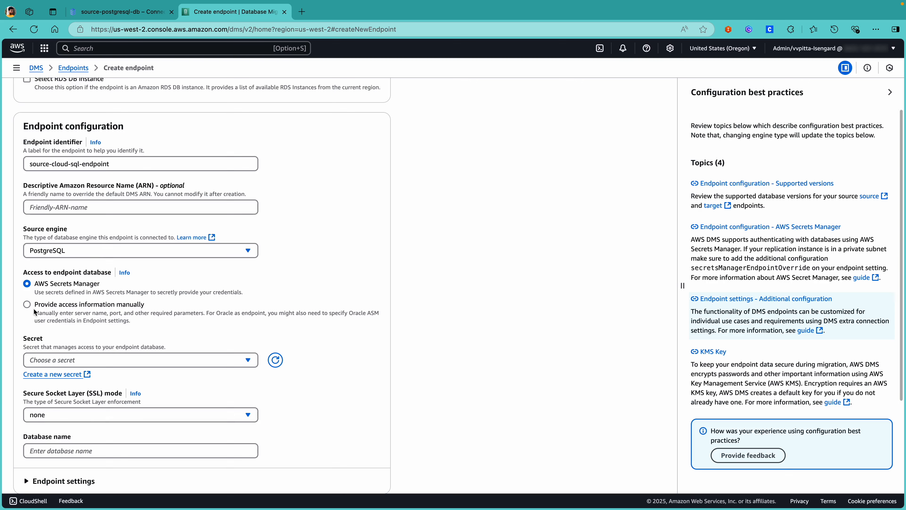
left_click(27, 304)
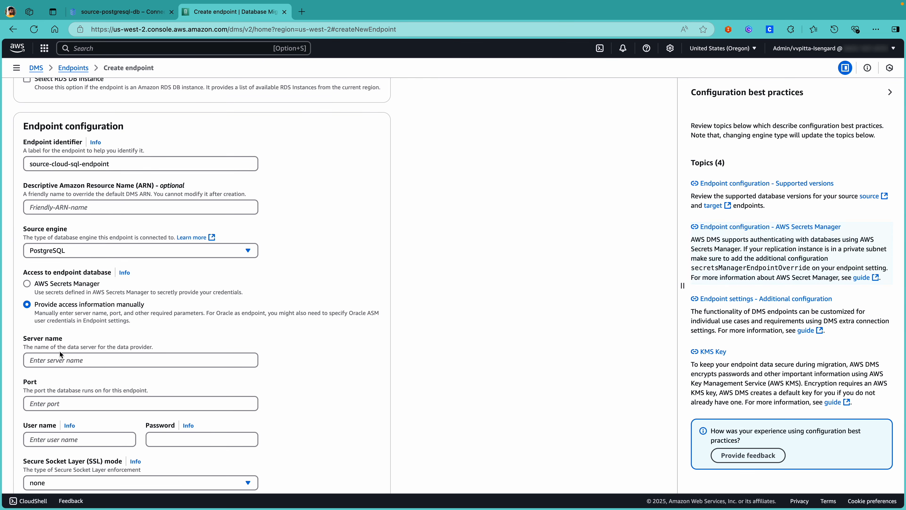
left_click(65, 354)
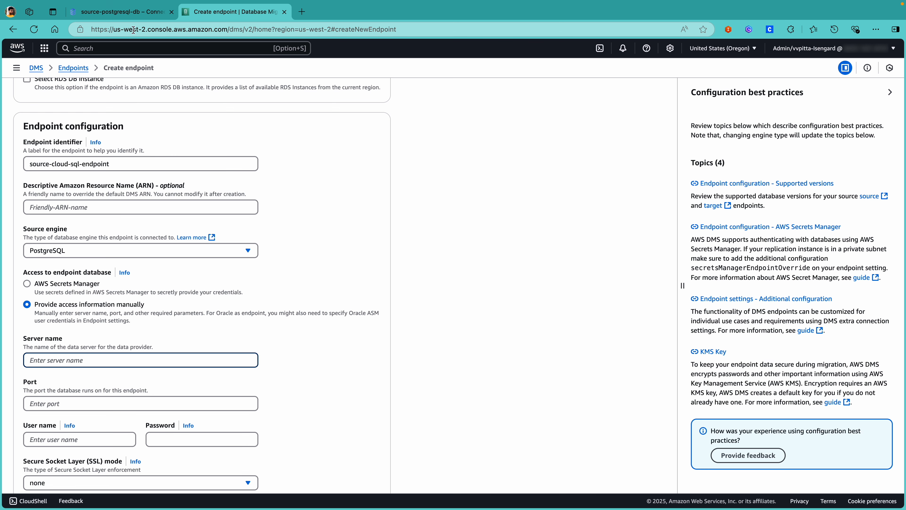
Step: Copy the public IP address from source-postgresql-db's connection summary in the Google Cloud console and paste it as the DMS source endpoint's server name
left_click(138, 14)
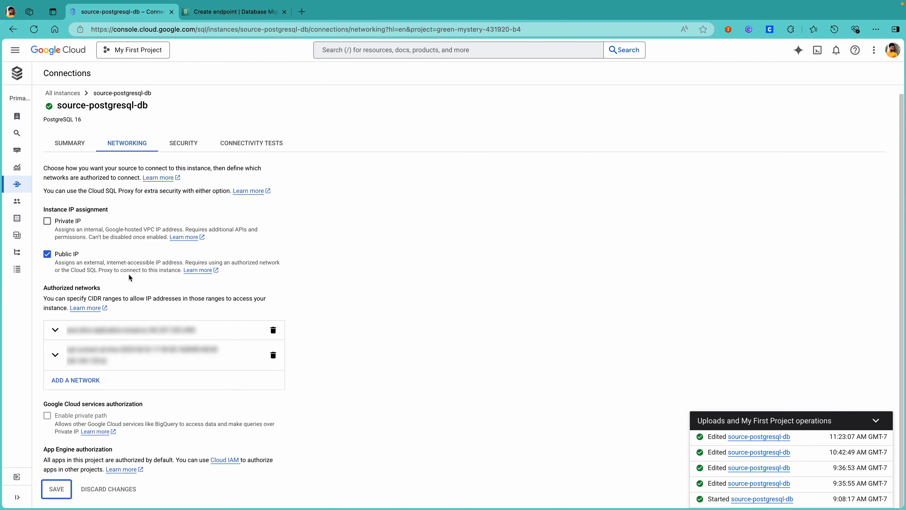
scroll(129, 275, "up", 1)
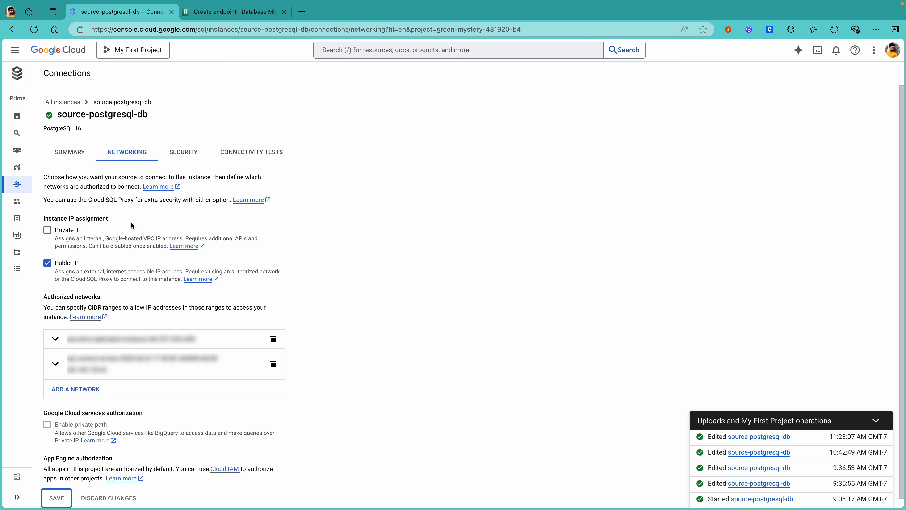
left_click(70, 153)
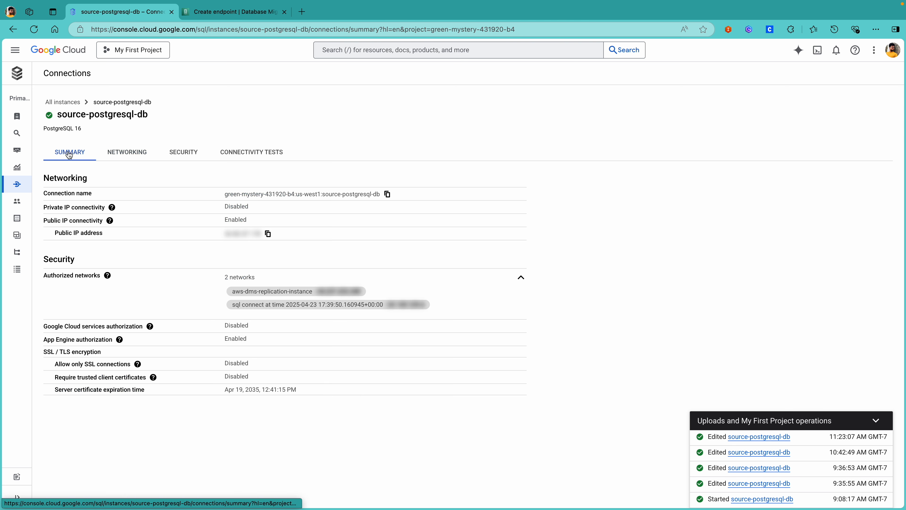
left_click(268, 234)
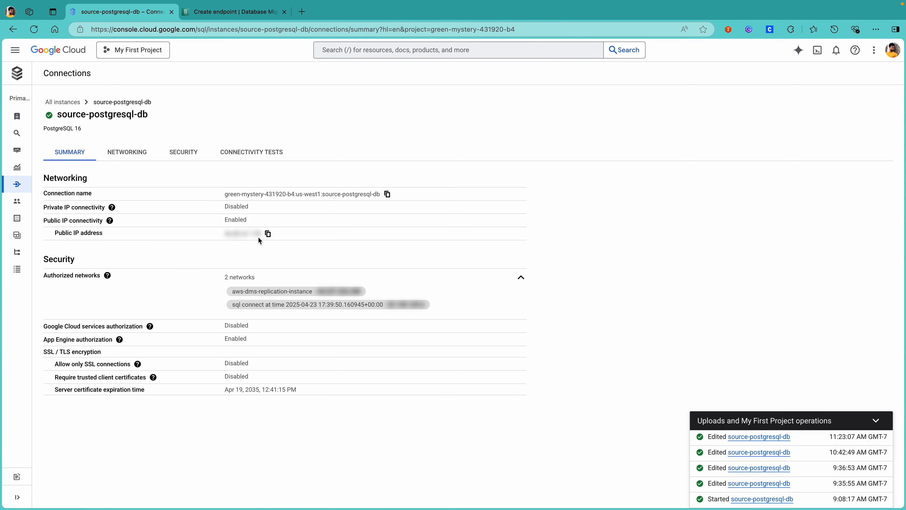
left_click(230, 16)
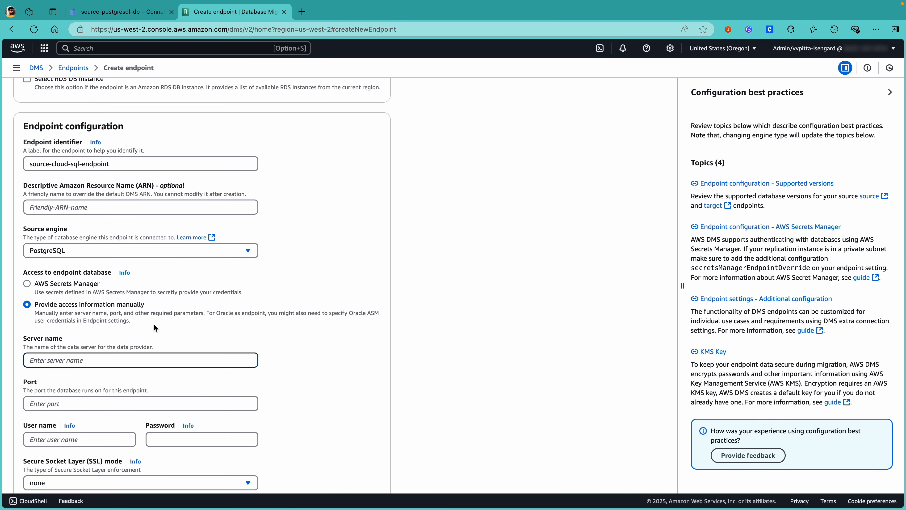
key("super+v")
left_click(91, 379)
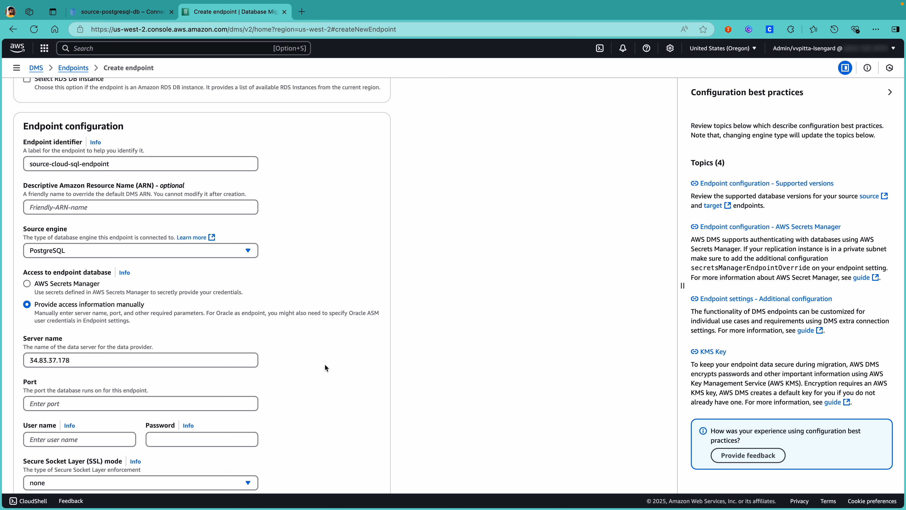
Step: Set the source endpoint's port to 5432 and user name to postgres, and enter the database password
scroll(324, 363, "down", 3)
left_click(229, 330)
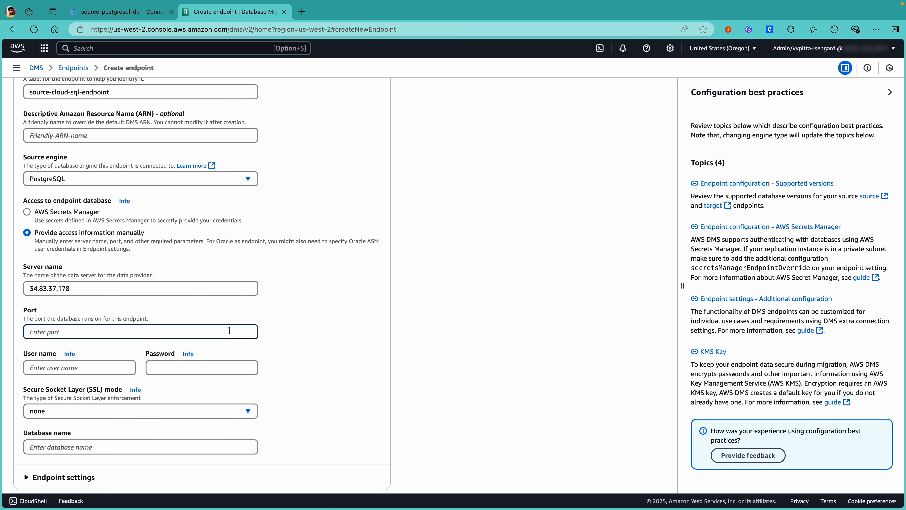
type("5432")
left_click(111, 373)
type("pos")
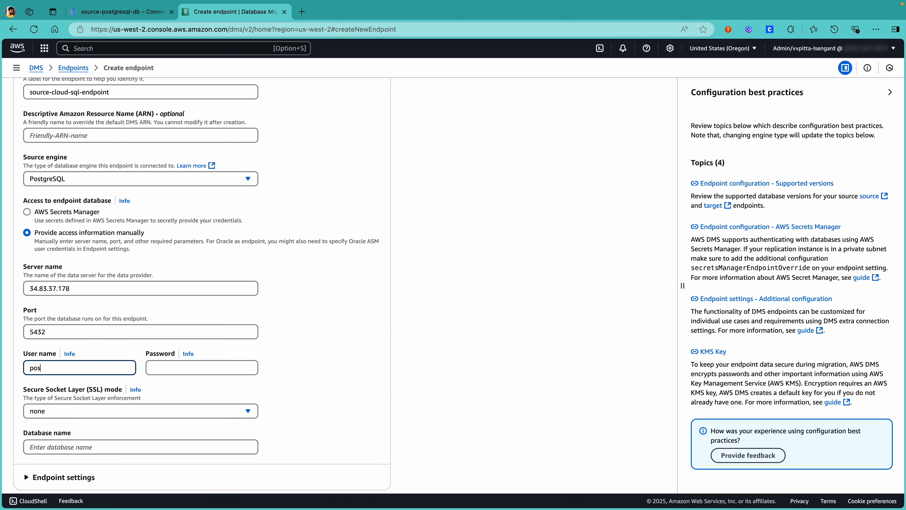
type("tgres")
left_click(185, 370)
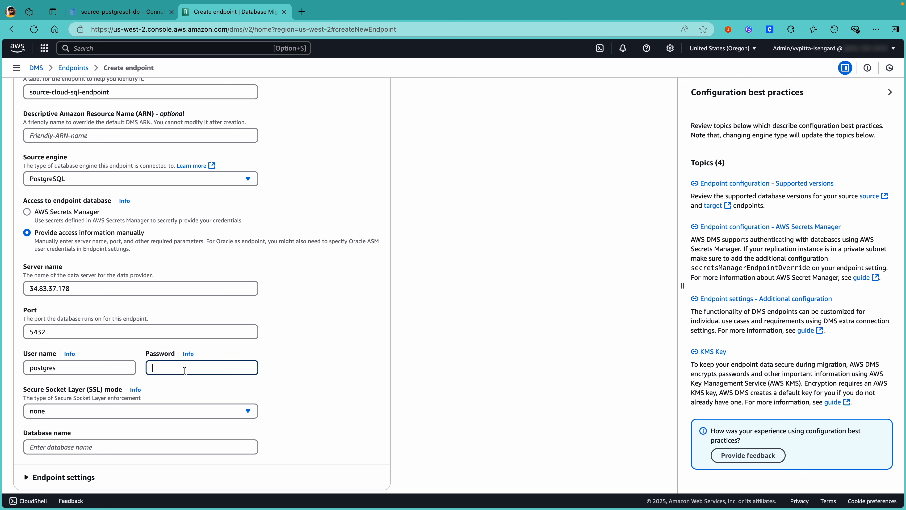
type("••••••••••")
left_click(302, 389)
Step: Set the database name to periodic_table and create the source endpoint
scroll(301, 389, "down", 3)
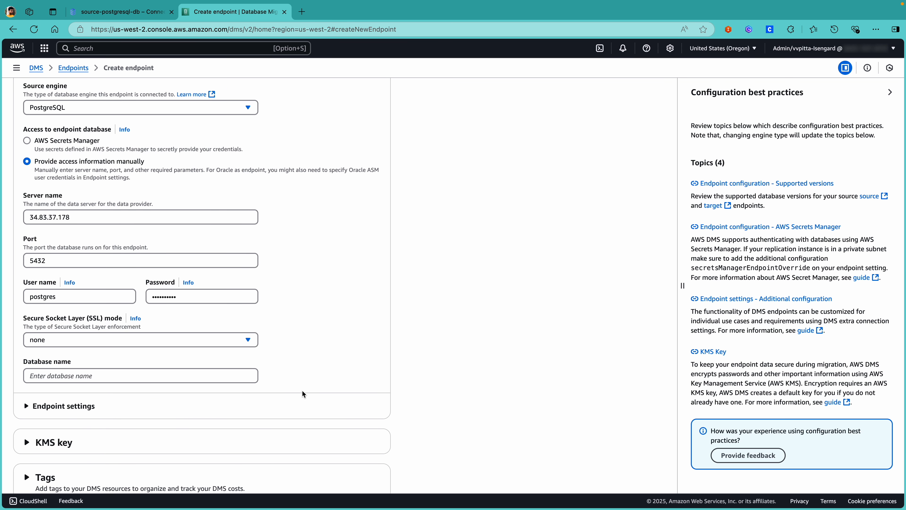
left_click(131, 377)
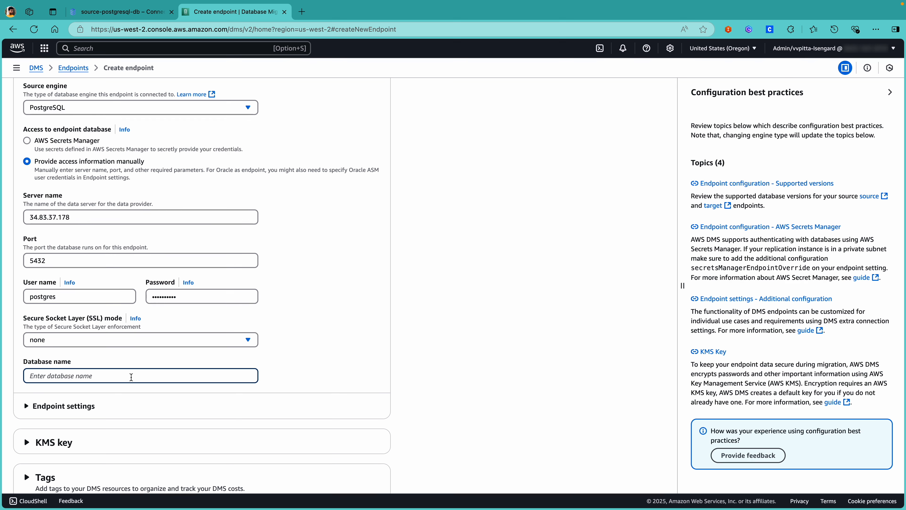
type("periodic_table")
left_click(321, 362)
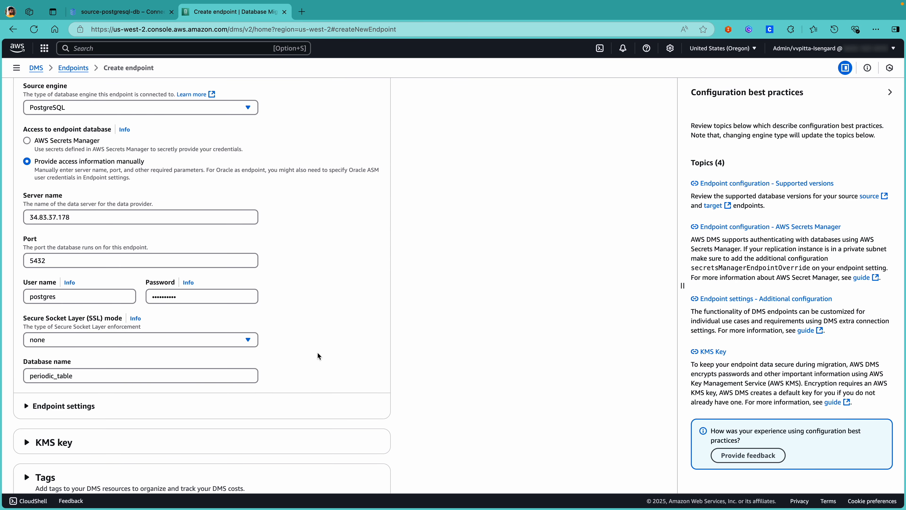
scroll(293, 364, "down", 3)
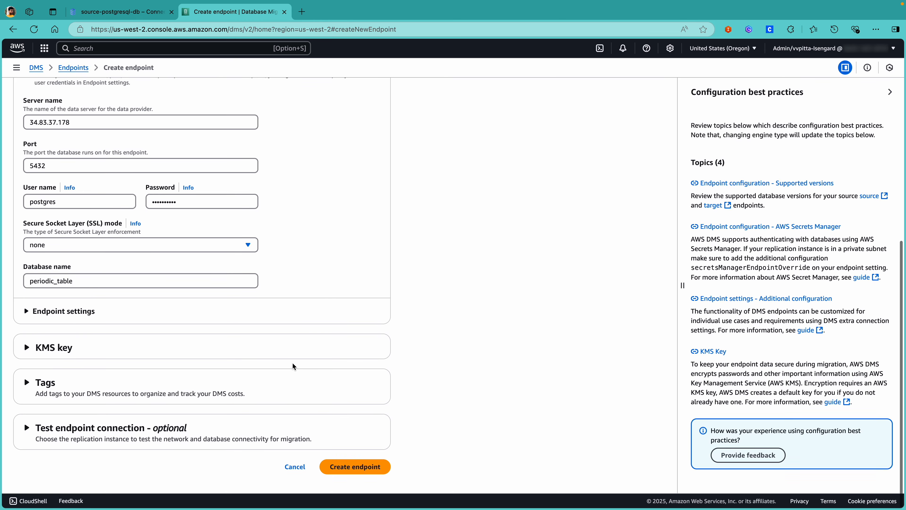
left_click(349, 468)
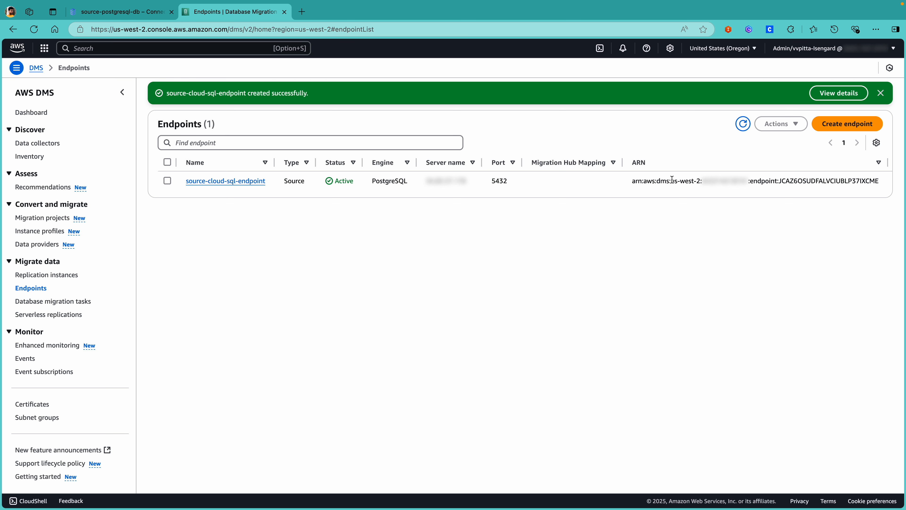
Step: Start creating another DMS endpoint with the type Target endpoint
left_click(828, 132)
left_click(215, 140)
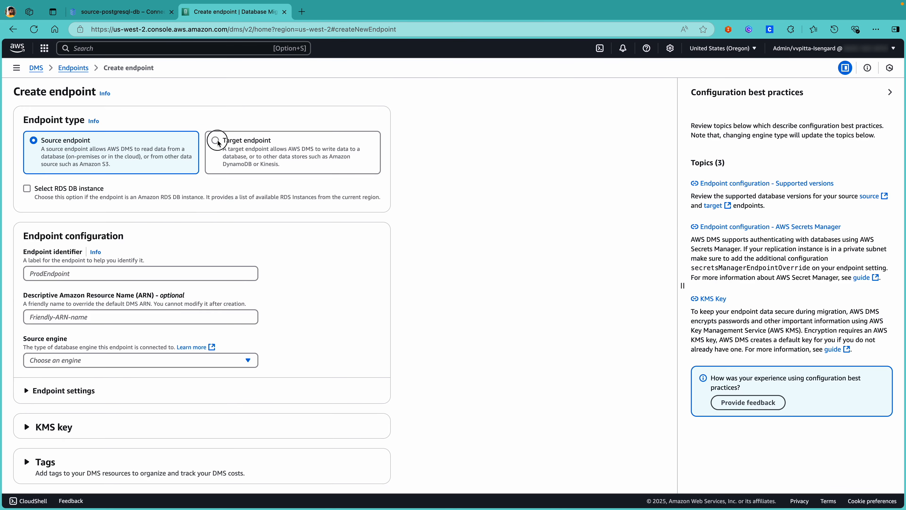
scroll(219, 142, "down", 3)
scroll(219, 142, "up", 2)
scroll(218, 140, "up", 1)
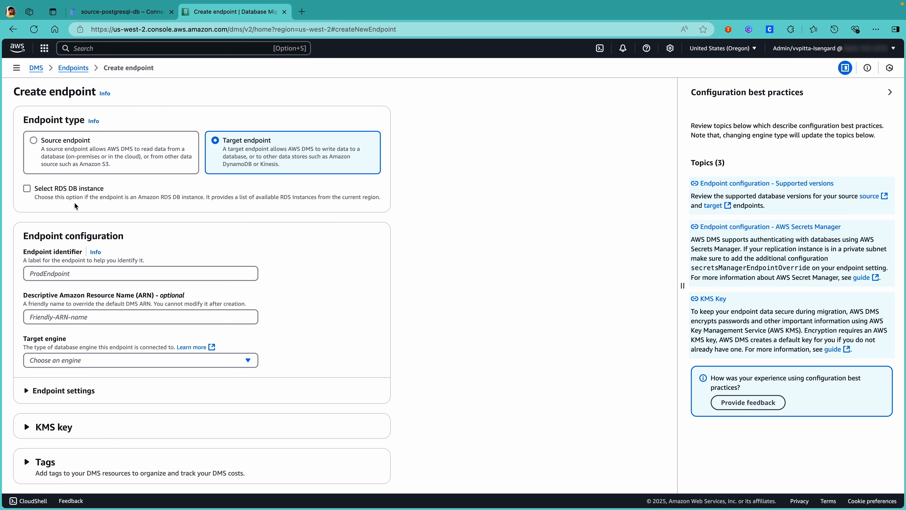
scroll(100, 292, "down", 1)
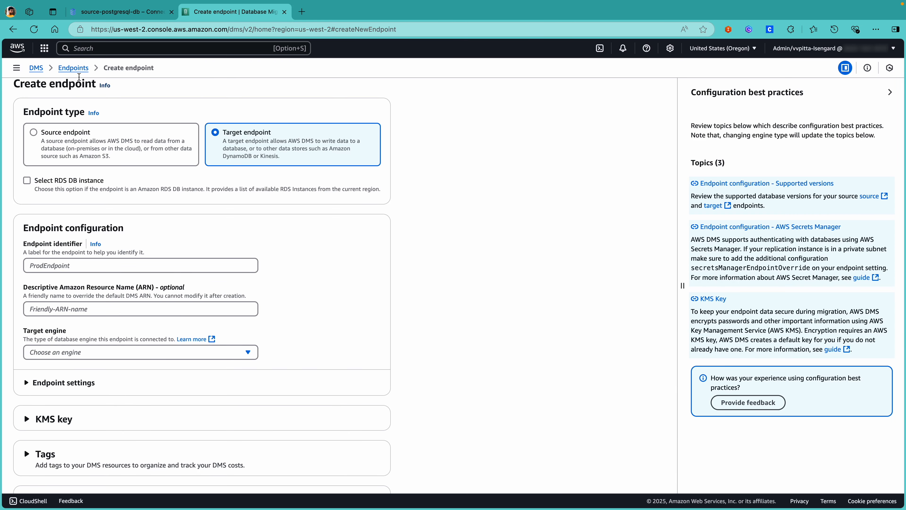
Step: Open the target-postgresql-db cluster in Aurora and RDS in a separate browser tab and copy its writer endpoint name
middle_click(22, 50)
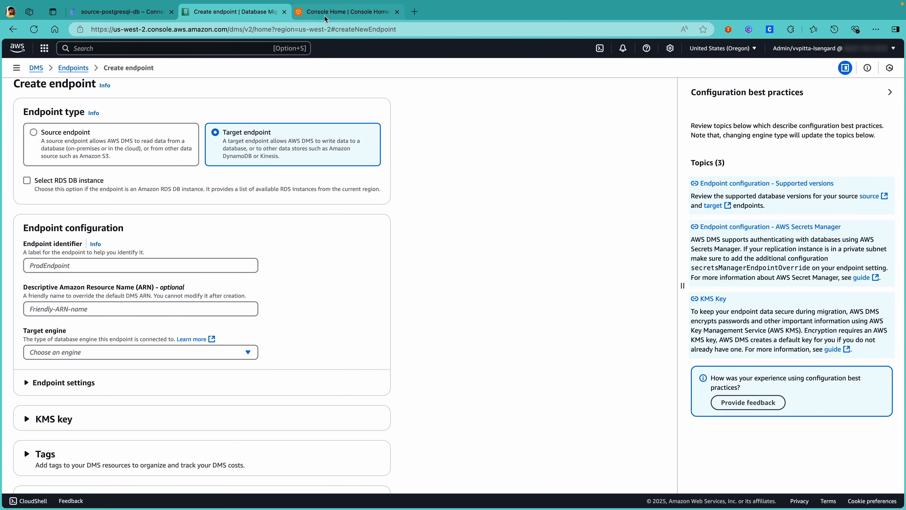
left_click(346, 12)
left_click(199, 162)
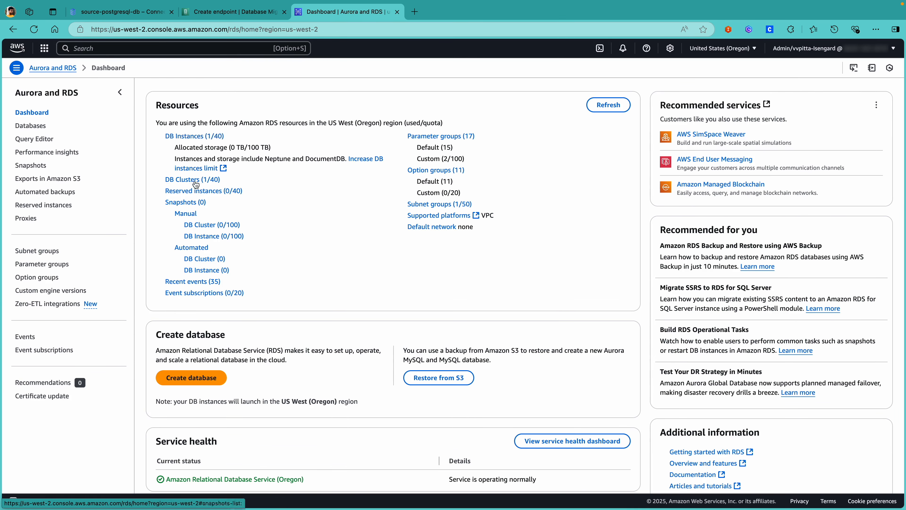
left_click(194, 136)
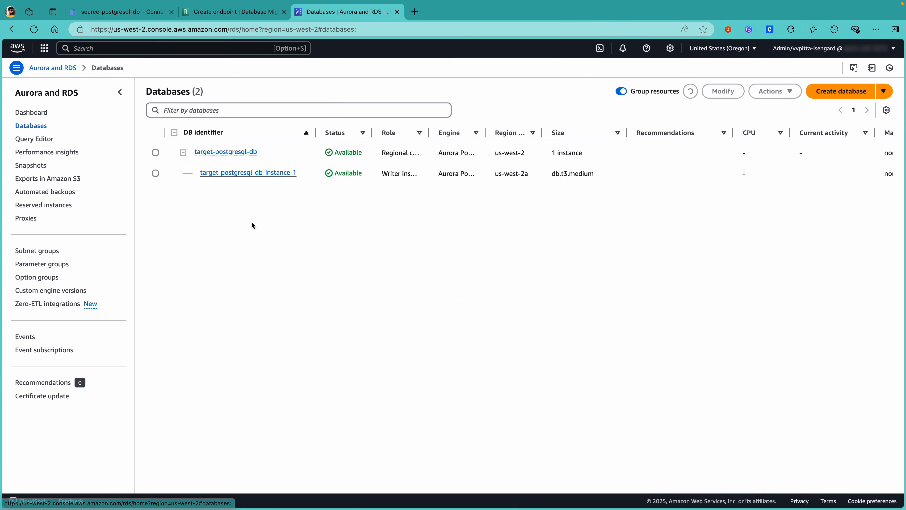
left_click(238, 156)
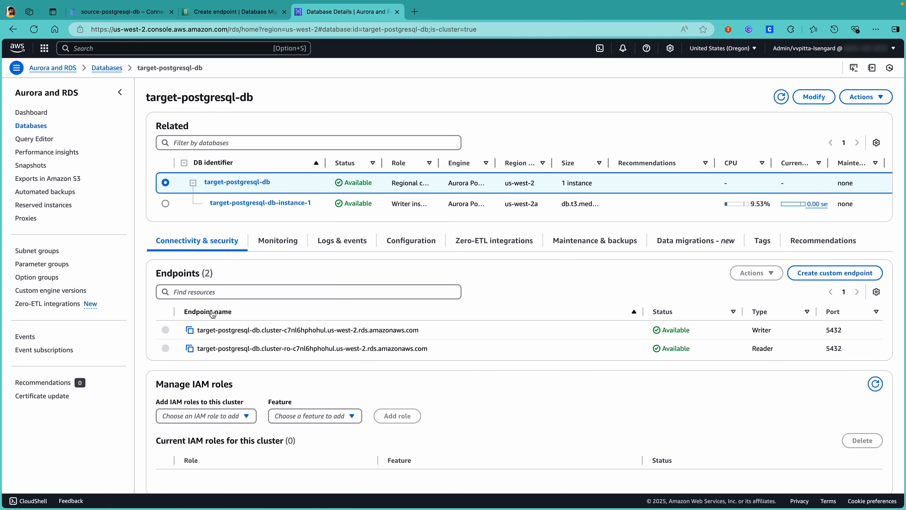
left_click(191, 331)
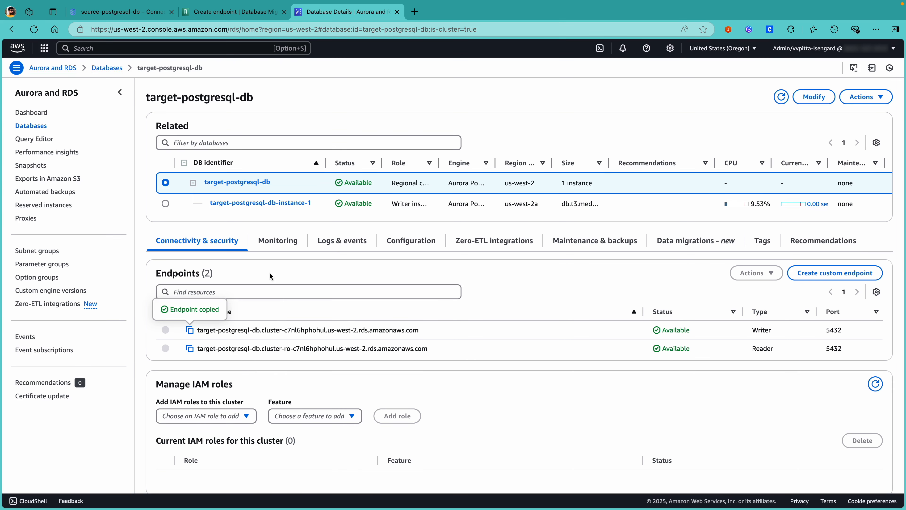
Step: Return to the DMS endpoint form and set the target endpoint's identifier to amazon-aurora-endpoint
left_click(211, 13)
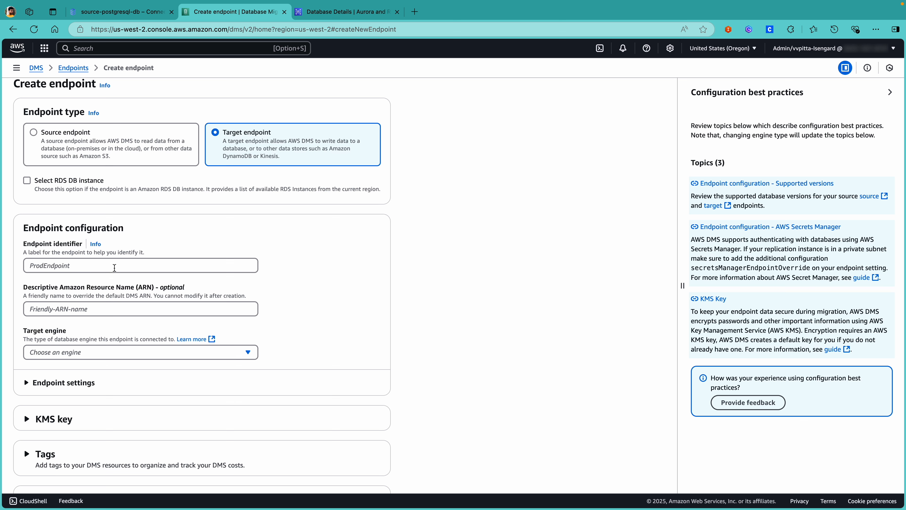
left_click(114, 267)
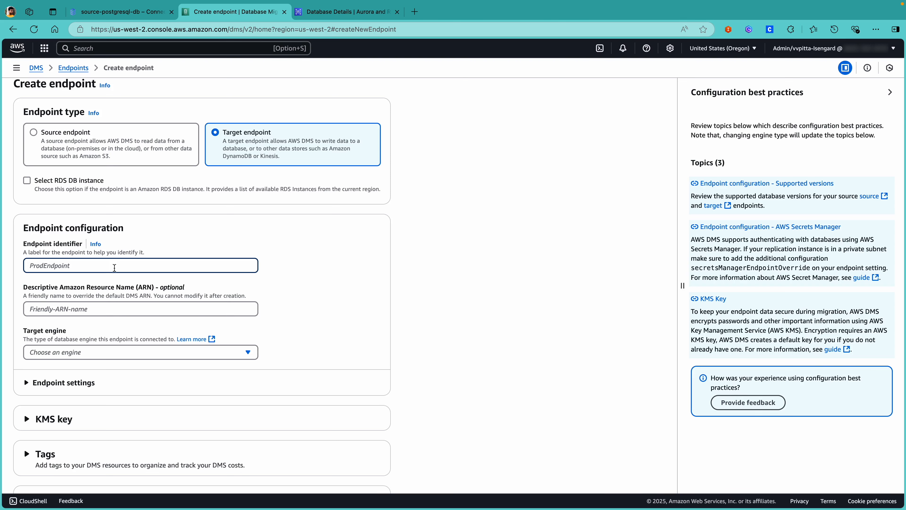
type("targe")
key("BackSpace")
key("BackSpace")
key("BackSpace")
key("BackSpace")
type("amazon-aurira")
key("BackSpace")
key("BackSpace")
key("BackSpace")
type("ora")
type("-endpo")
type("oint")
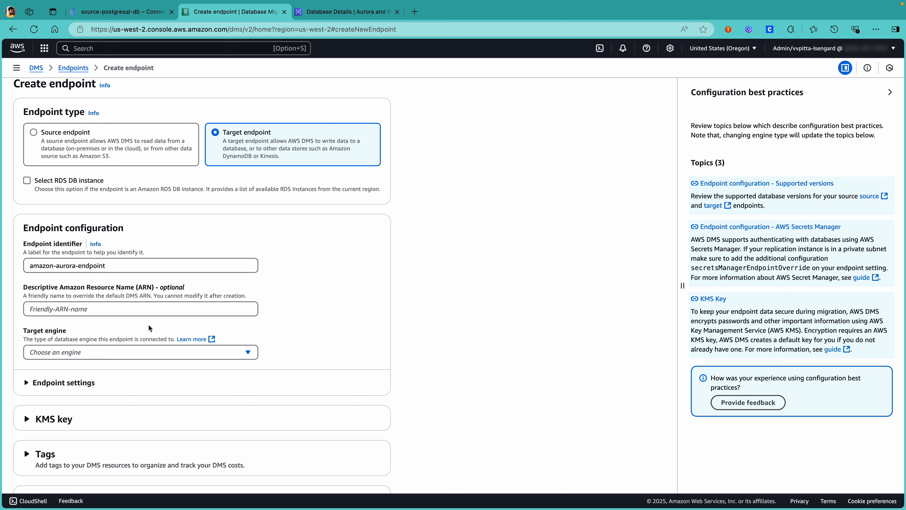
Step: Choose Amazon Aurora PostgreSQL as the target engine and provide the access information manually
left_click(102, 355)
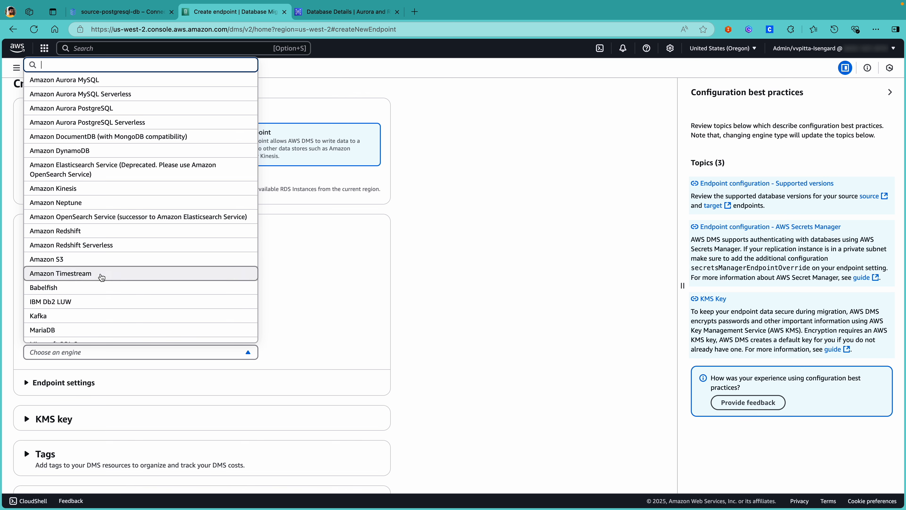
scroll(92, 191, "up", 1)
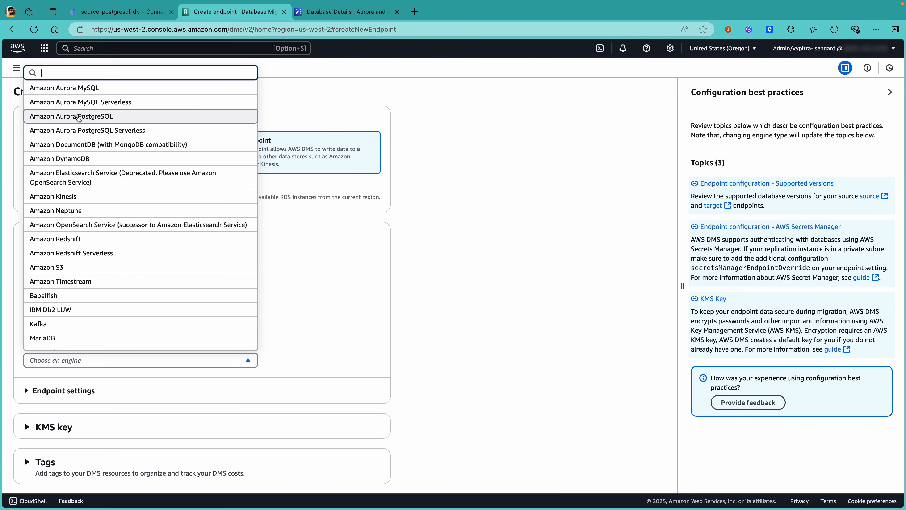
left_click(96, 117)
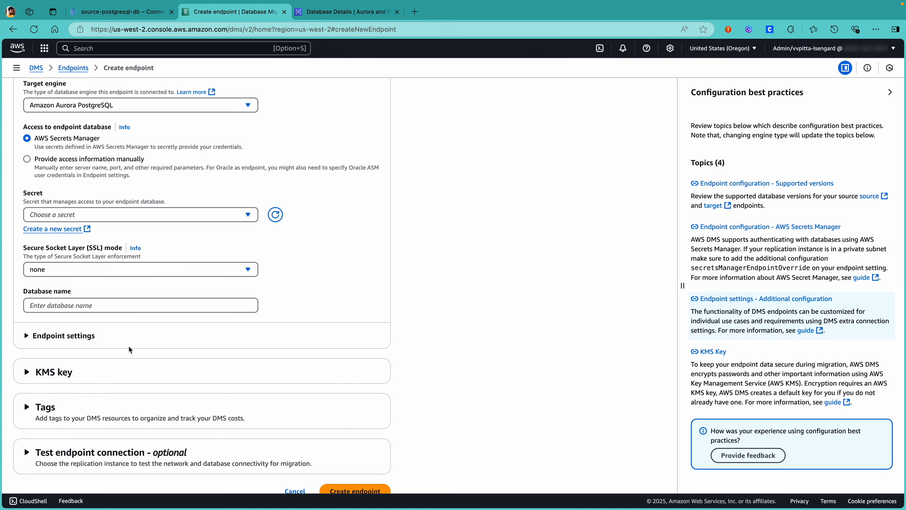
scroll(90, 254, "up", 5)
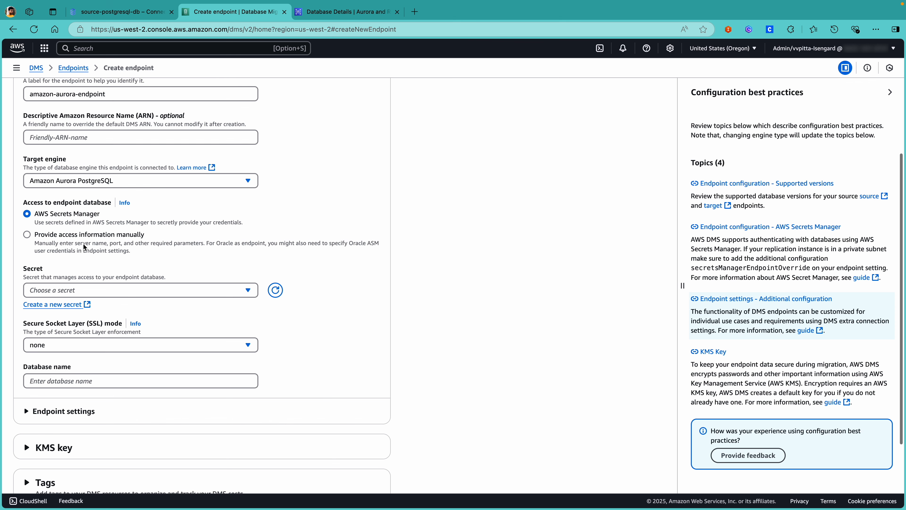
left_click(83, 243)
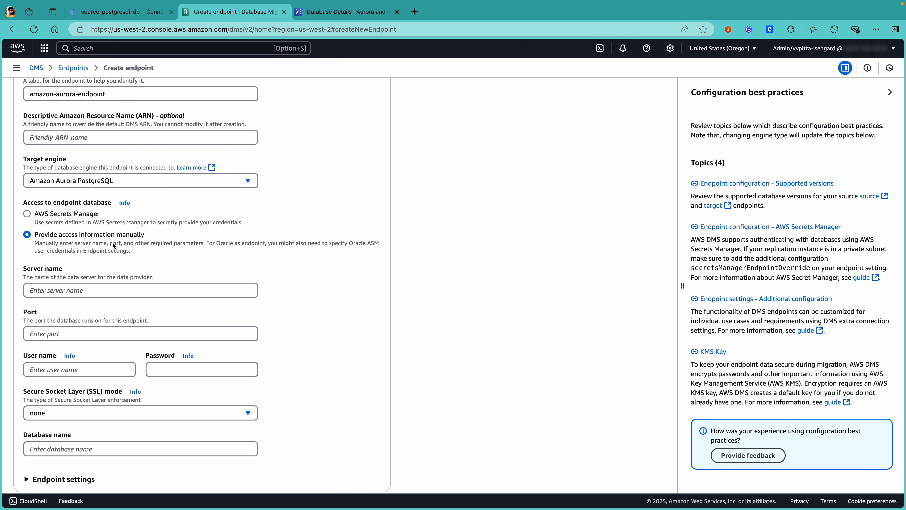
Step: Paste the copied writer endpoint as the target's server name and set the port to 5432
left_click(72, 289)
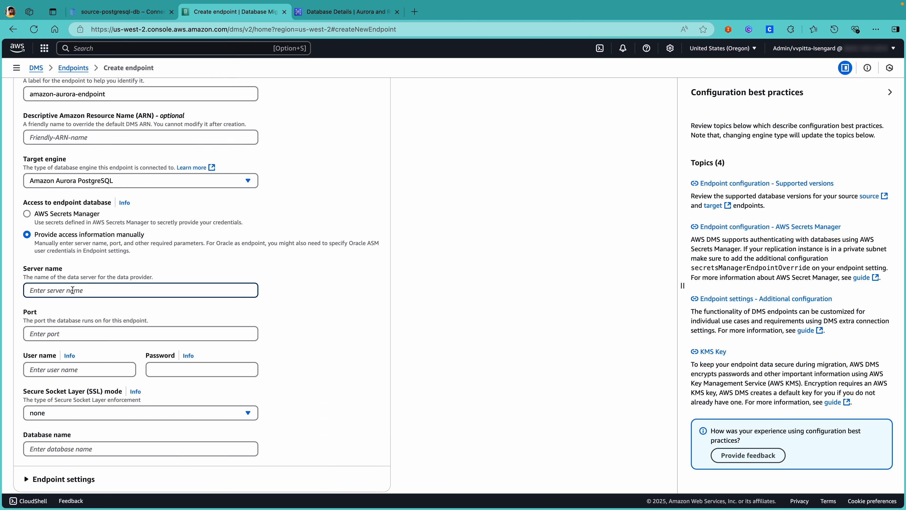
key("super+v")
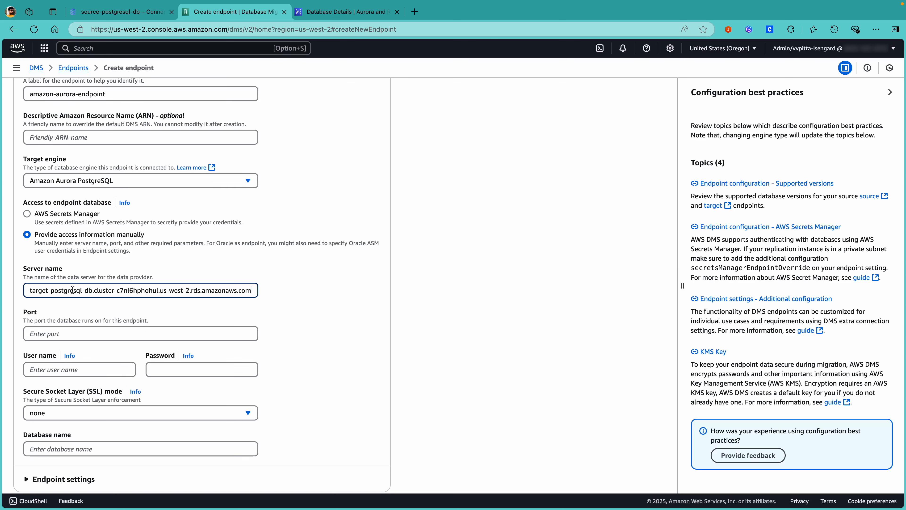
left_click(268, 304)
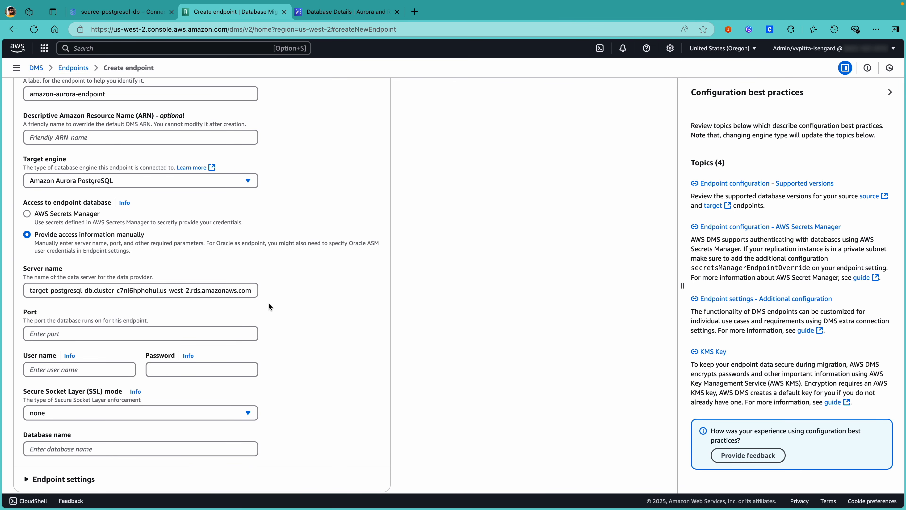
left_click(185, 327)
type("5432")
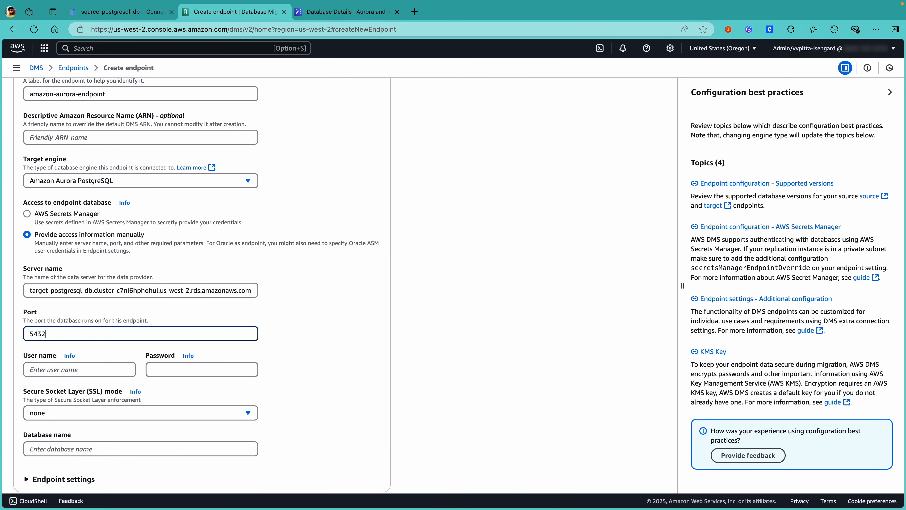
Step: Set the target endpoint's user name to postgres
left_click(125, 368)
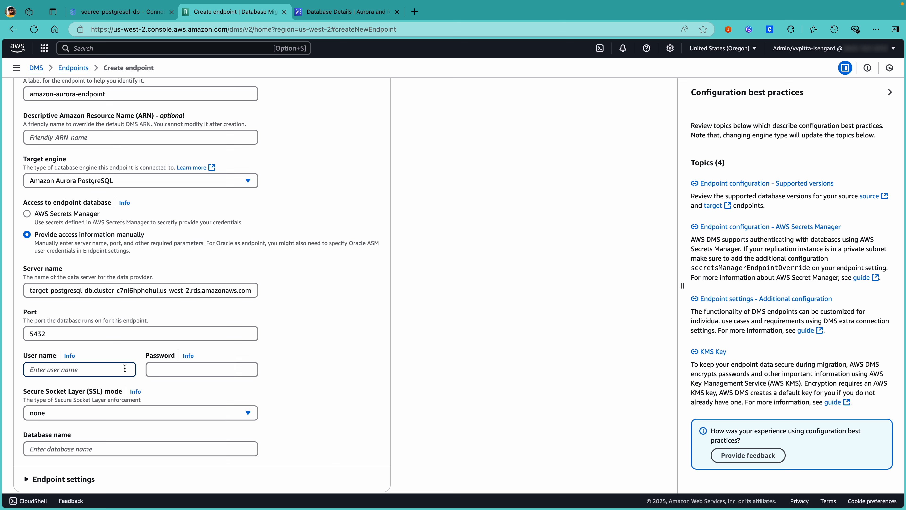
type("postgres")
key("Tab")
left_click(295, 363)
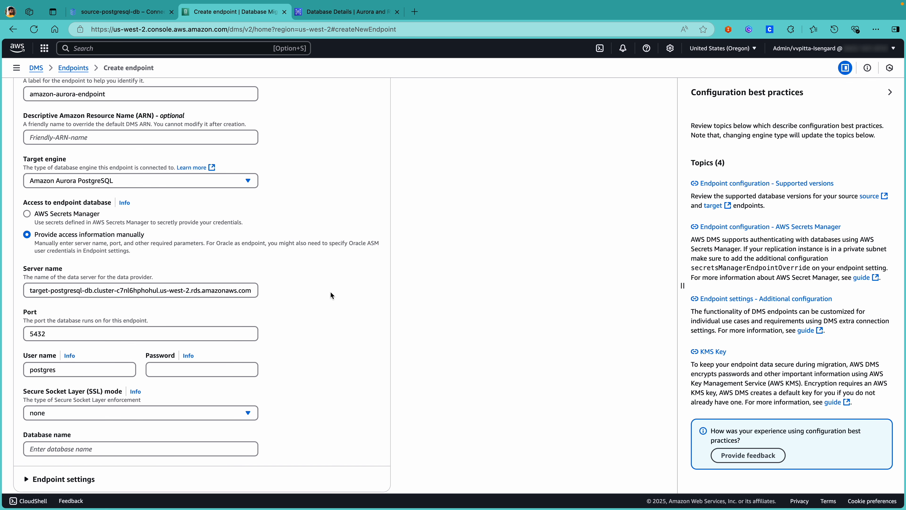
Step: Switch to the RDS browser tab, search for Secrets Manager and open the secret associated with the target-postgresql-db cluster
left_click(354, 15)
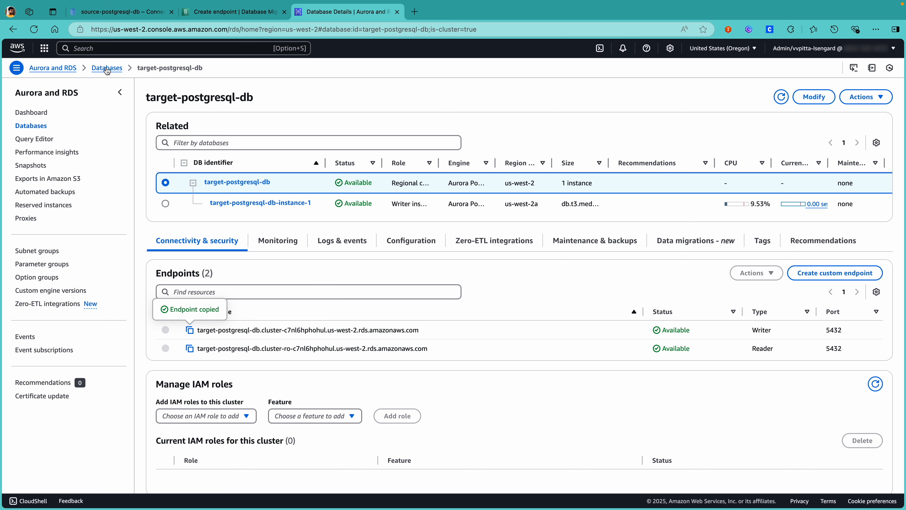
left_click(123, 54)
type("secrets")
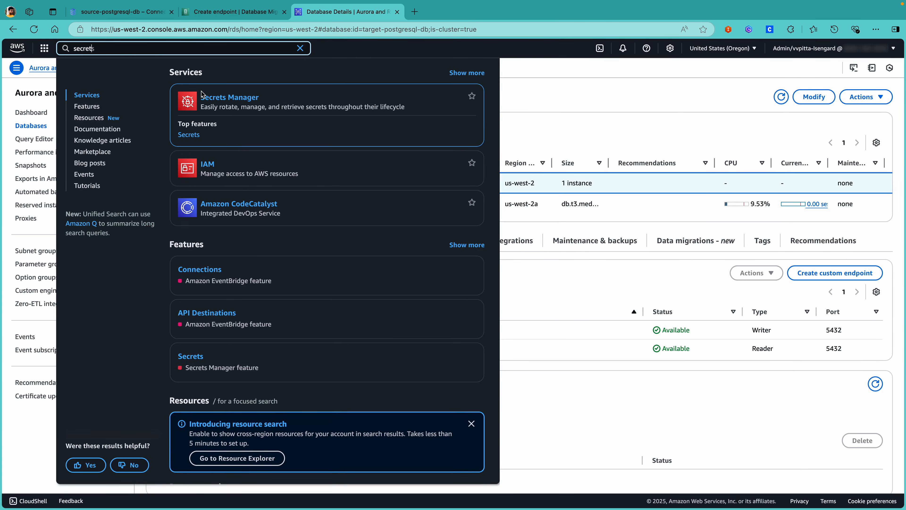
left_click(215, 97)
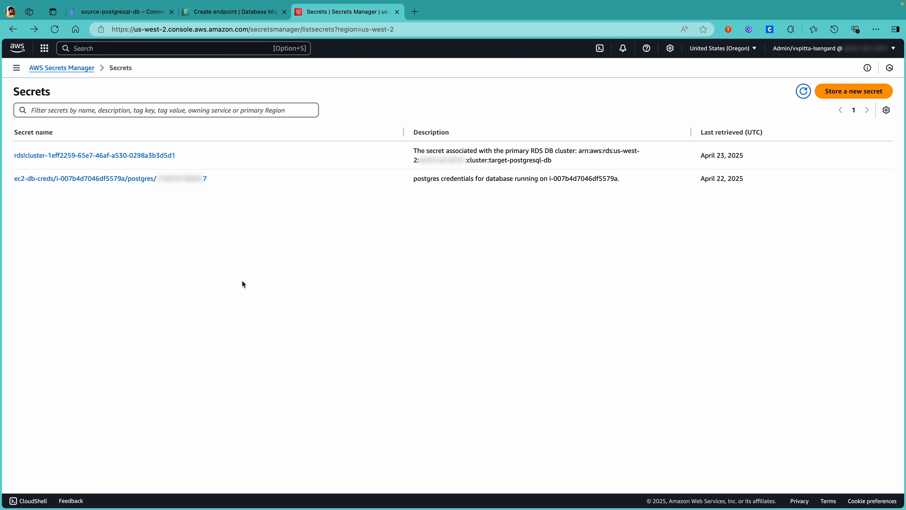
left_click(117, 157)
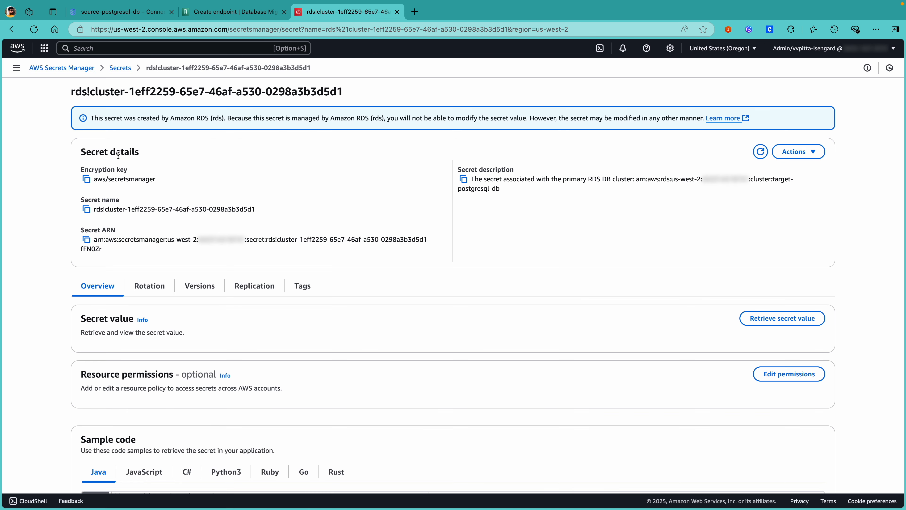
scroll(250, 282, "down", 1)
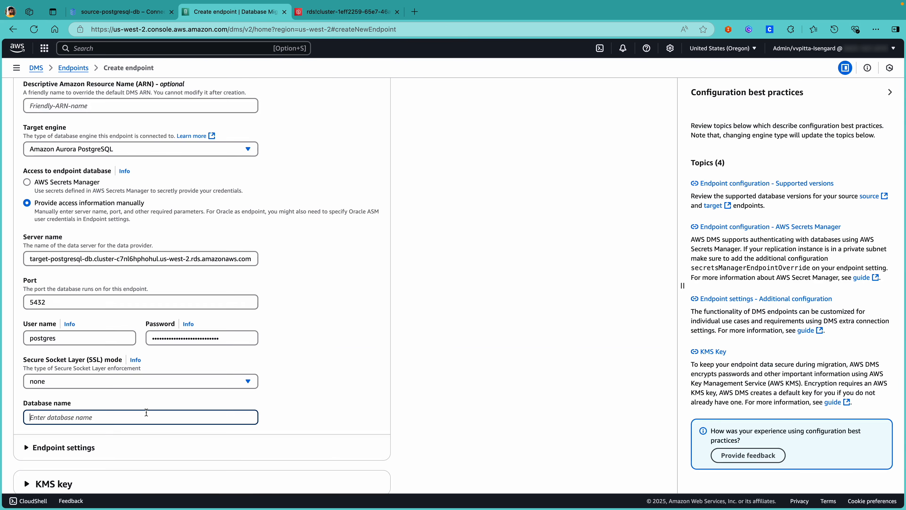
Step: Set the target endpoint's database name to periodic_table and create the endpoint
type("periodic_table")
left_click(309, 400)
scroll(309, 401, "down", 5)
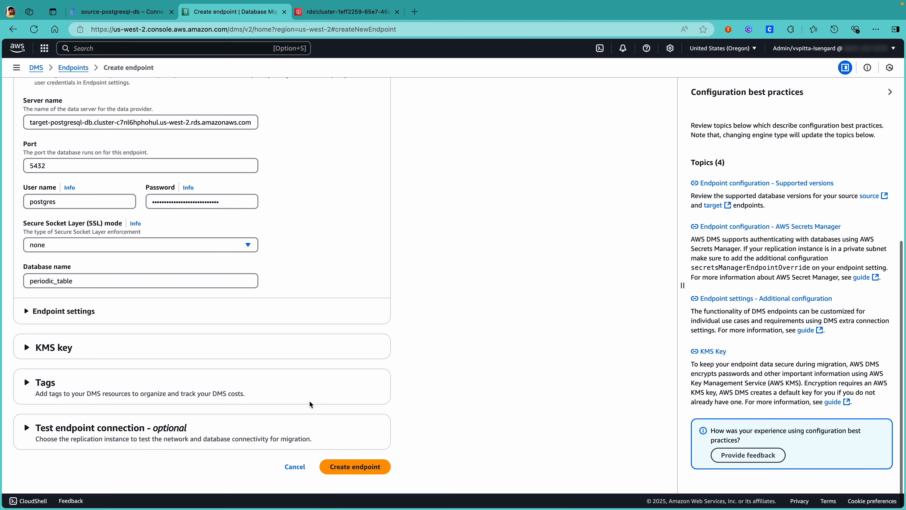
left_click(342, 467)
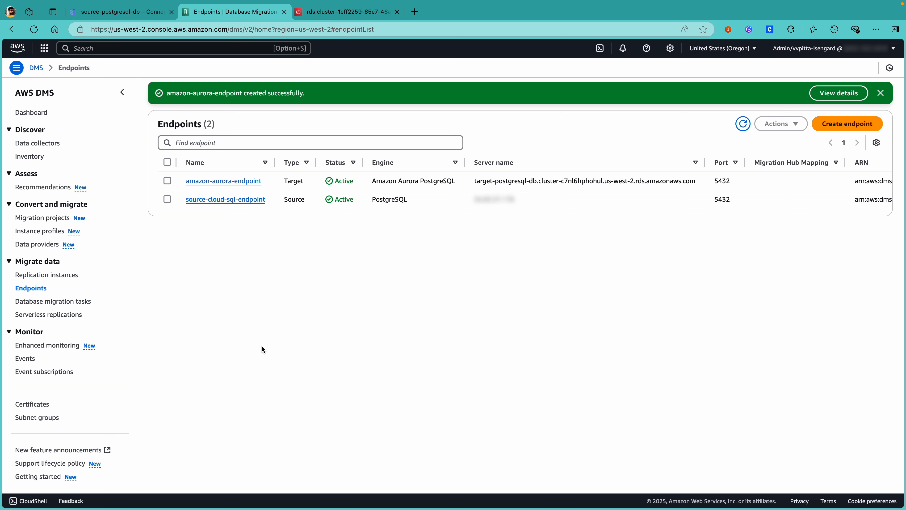
Step: Open CloudShell and start a new VPC environment named cloudshell-vpc
left_click(40, 502)
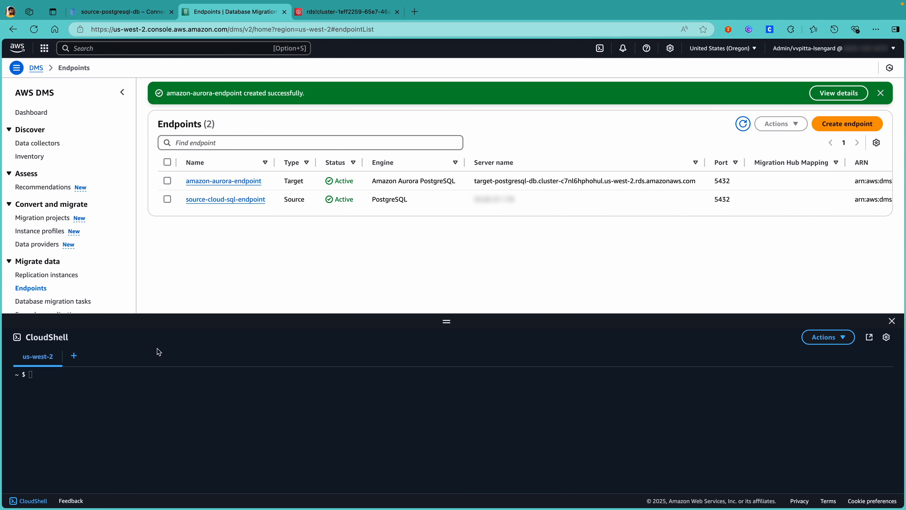
left_click(73, 356)
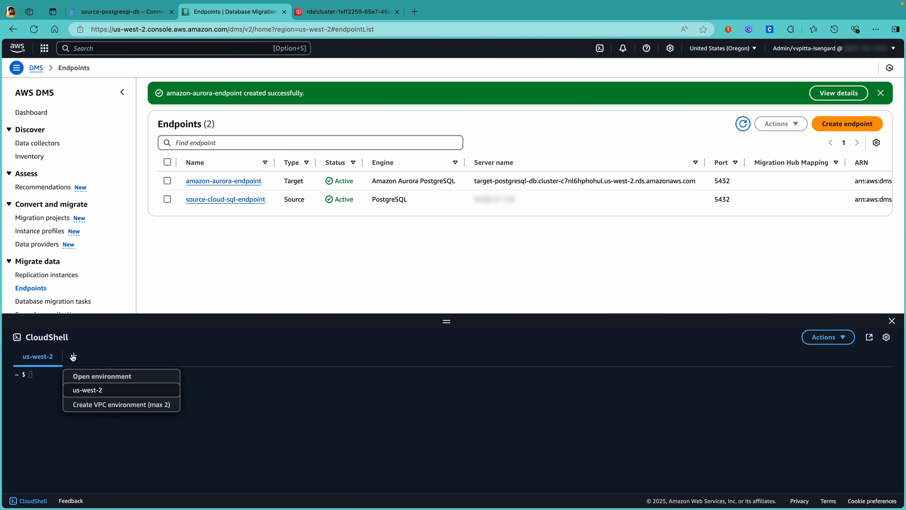
left_click(94, 405)
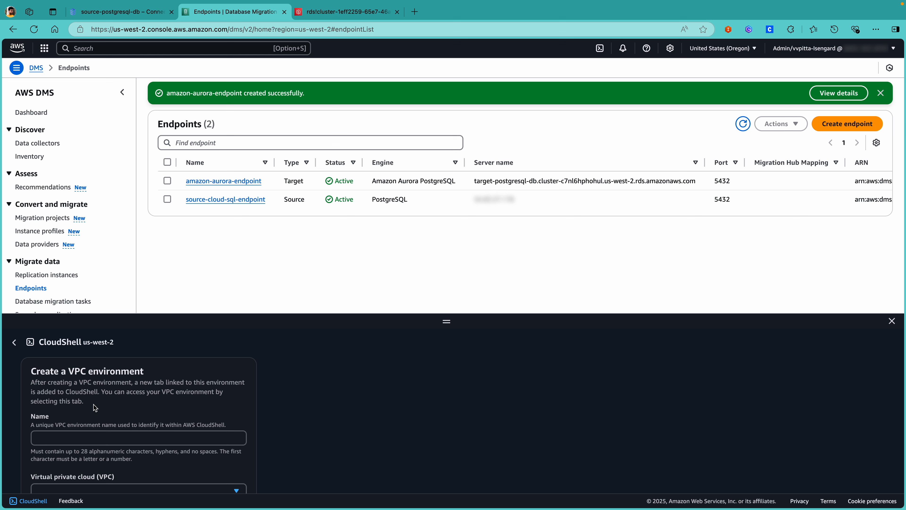
left_click(91, 434)
type("clo")
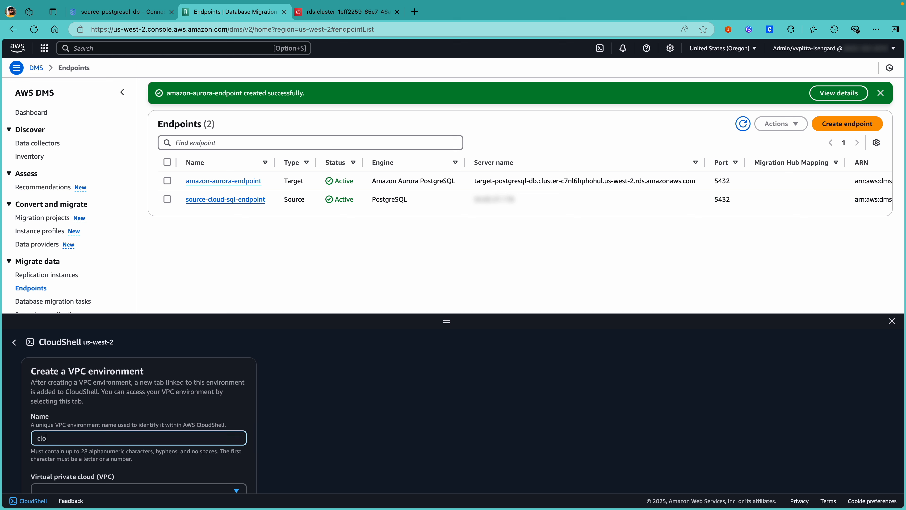
type("udshell-vpc")
Step: Place the CloudShell environment in CustomVPC and its CustomVPC Private Subnet (AZ1) in us-west-2a
scroll(98, 443, "down", 3)
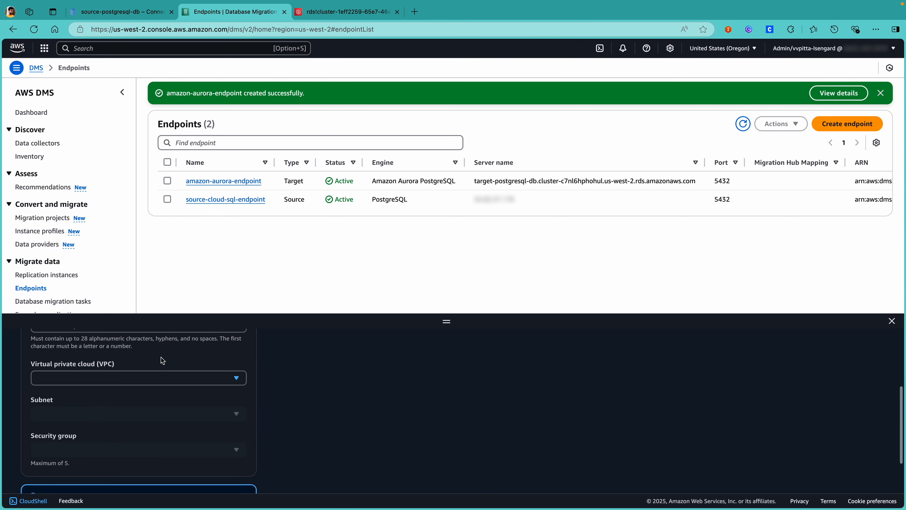
left_click(139, 381)
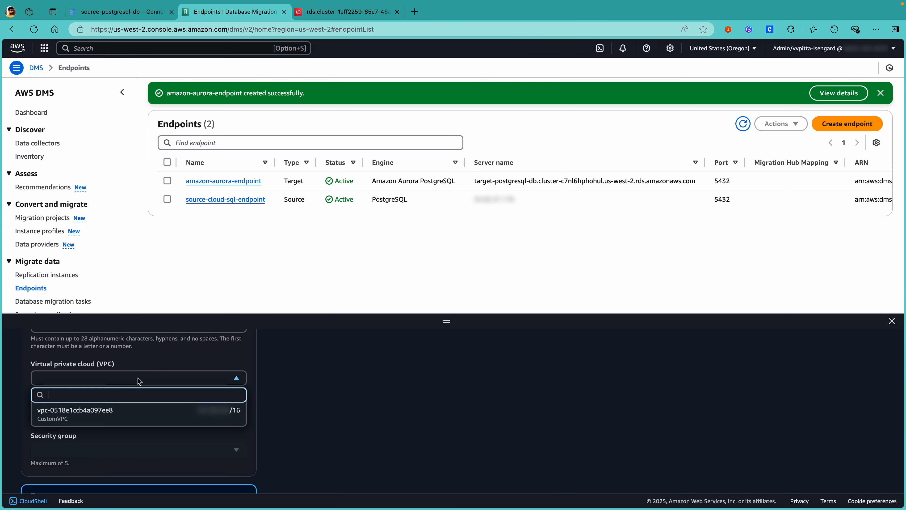
left_click(117, 414)
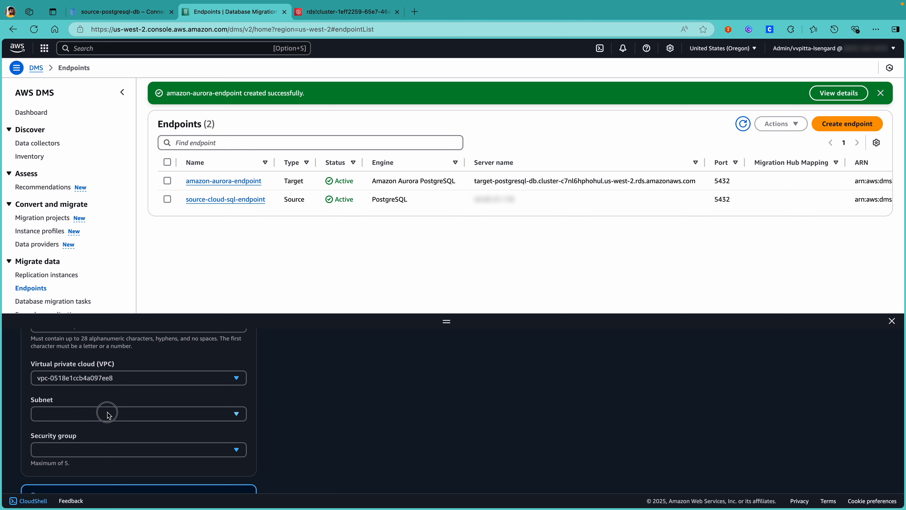
left_click(107, 414)
scroll(127, 380, "down", 4)
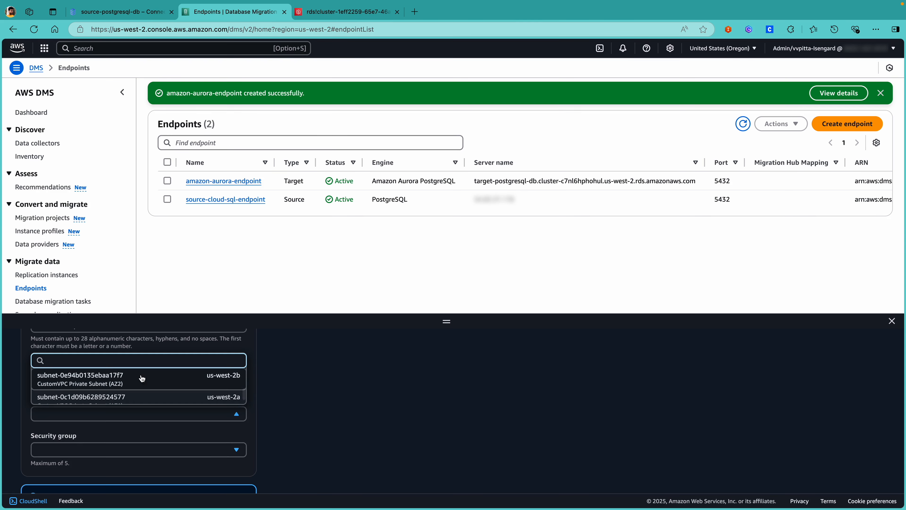
scroll(142, 379, "down", 1)
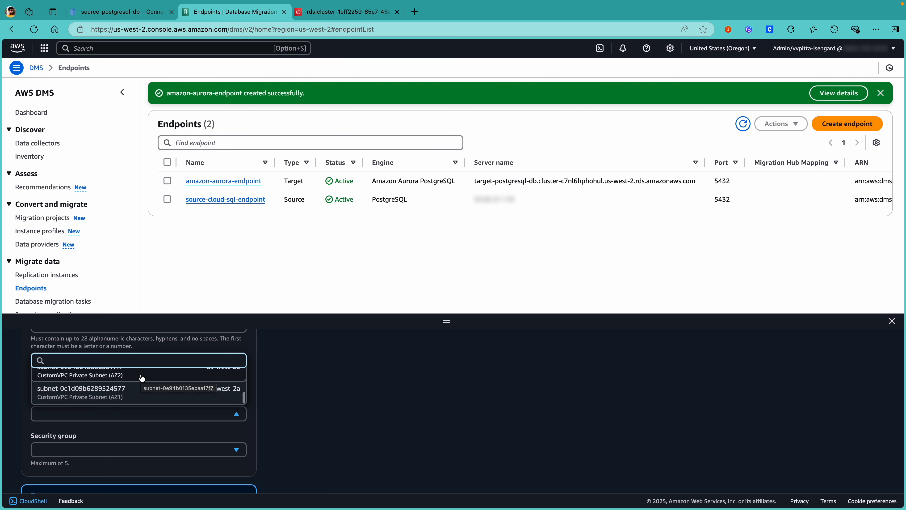
left_click(127, 396)
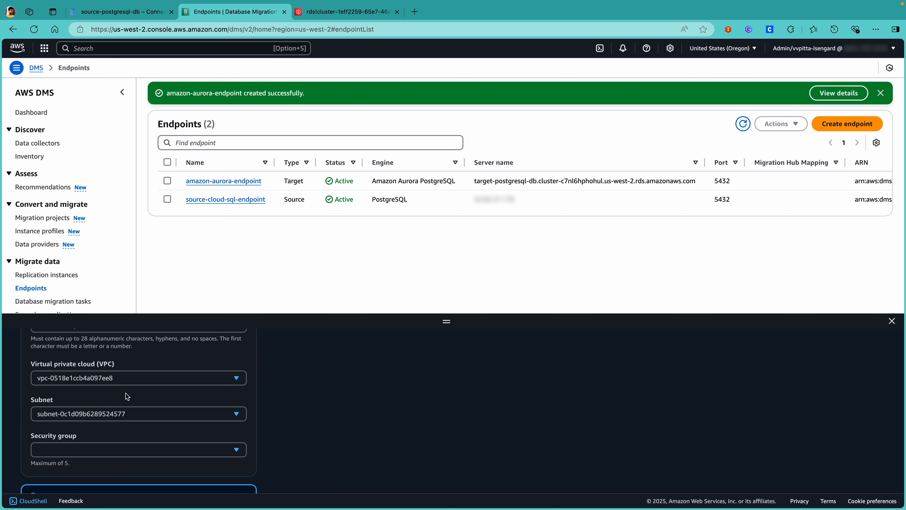
Step: Assign the internet-facing-sg security group to the CloudShell VPC environment
left_click(123, 431)
scroll(132, 401, "down", 1)
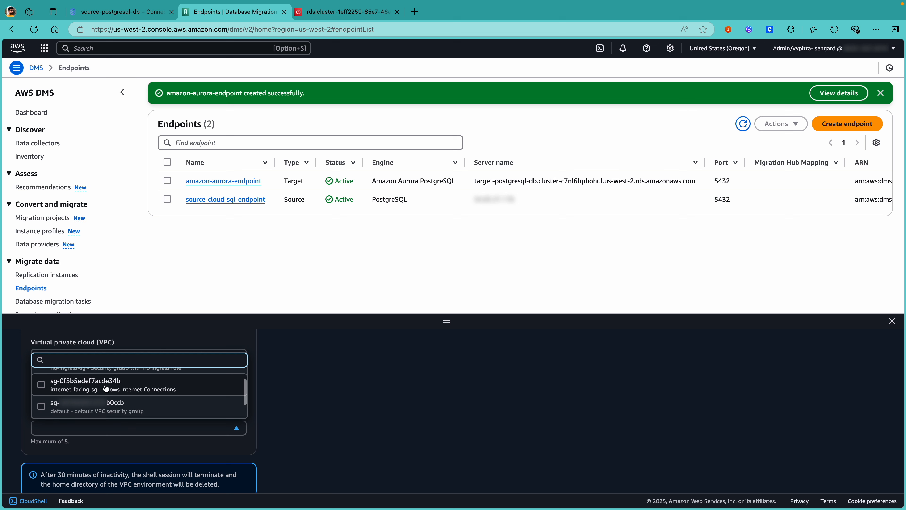
left_click(105, 388)
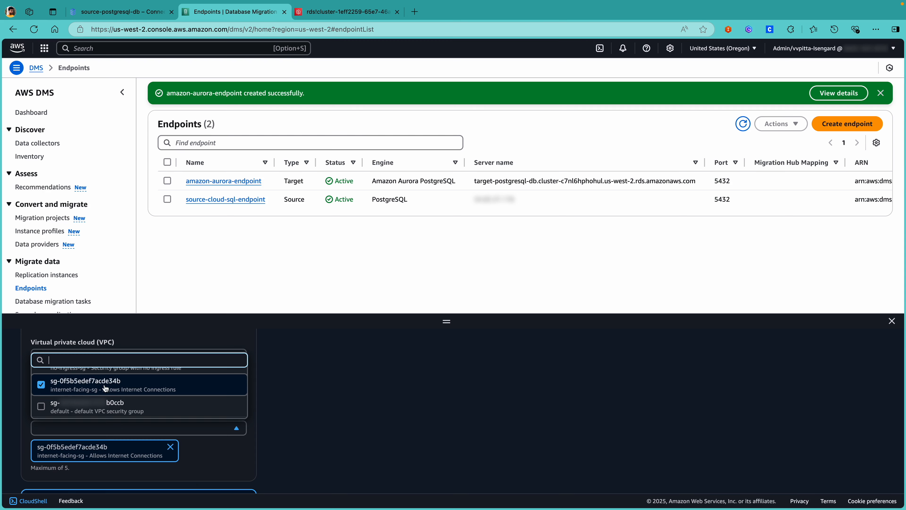
left_click(214, 466)
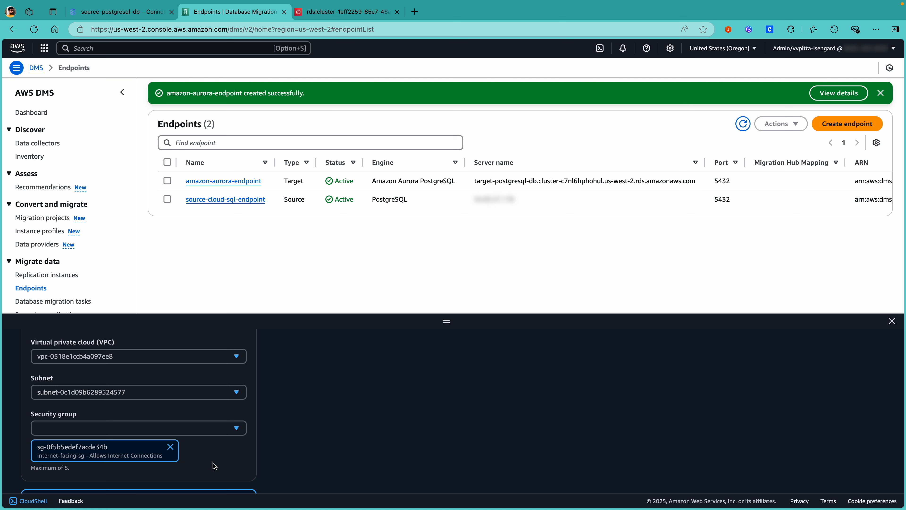
scroll(214, 466, "down", 3)
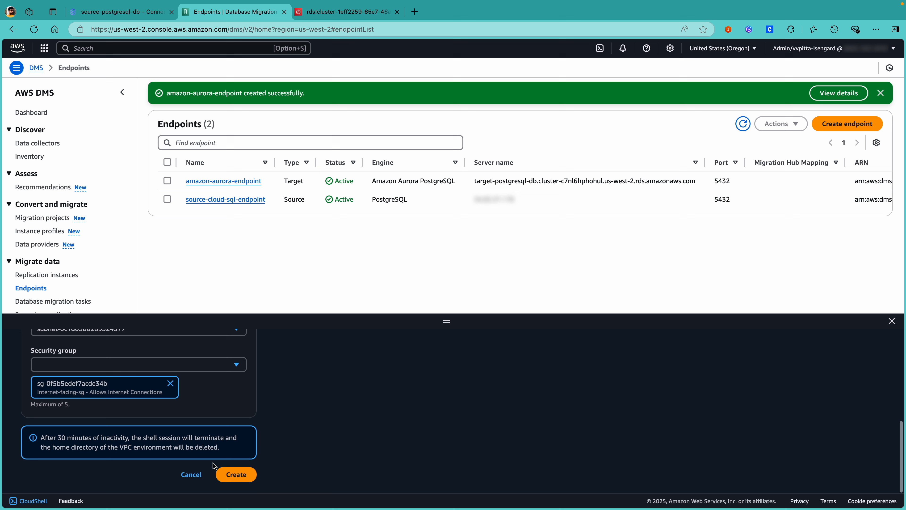
Step: Create the cloudshell-vpc environment and check the installed psql client version in it
left_click(237, 474)
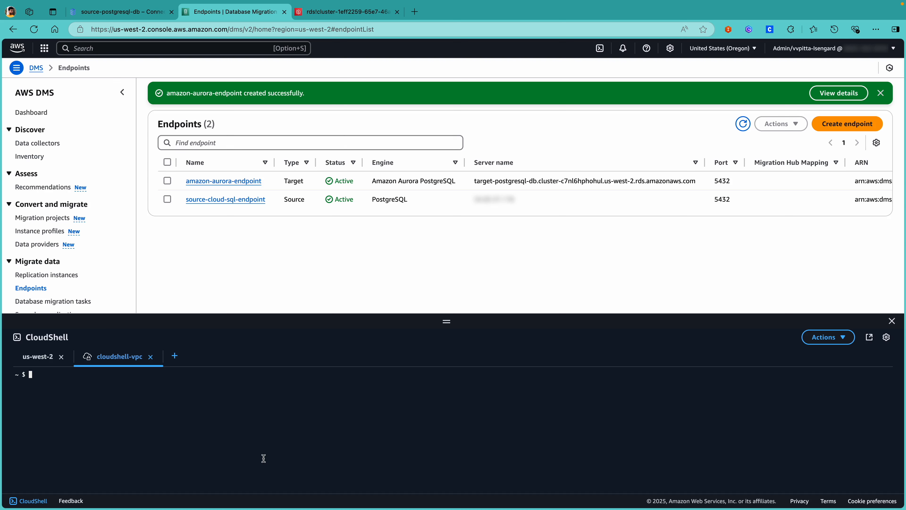
type("psql --version")
key("Return")
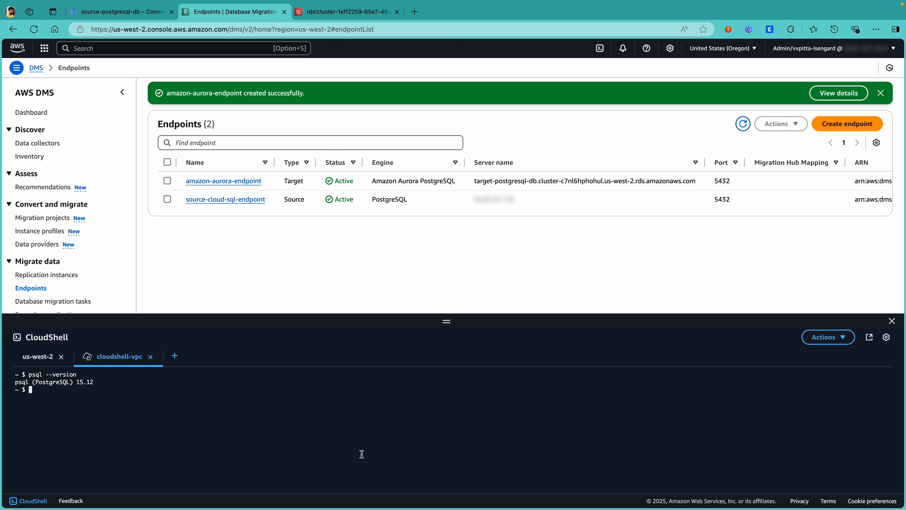
Step: Remove all postgresql15* packages from the CloudShell environment with dnf and approve the removal
type("sudo dnf remove postgresql15*")
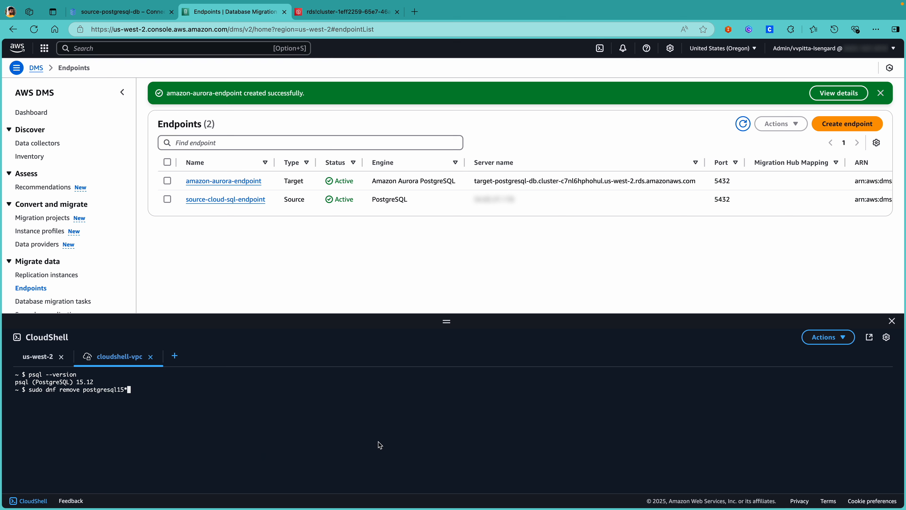
key("Return")
type("y")
key("Return")
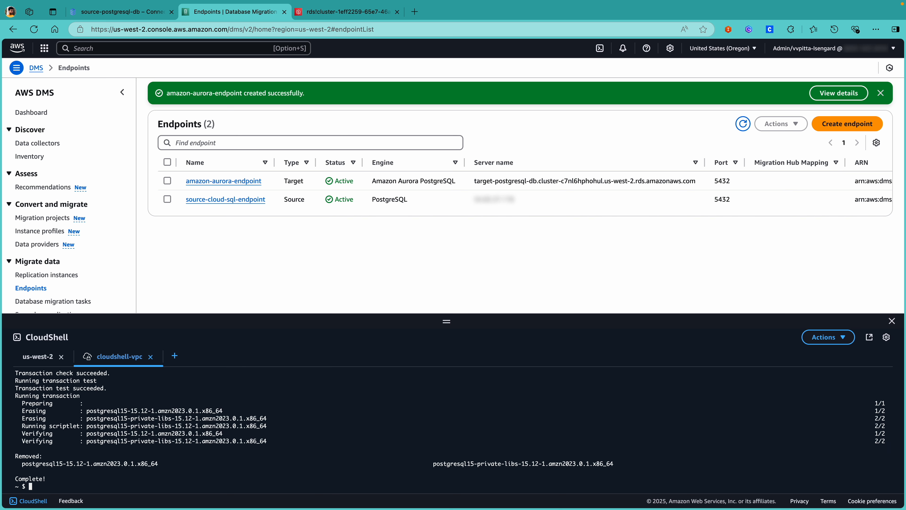
Step: Clean all cached dnf package data with sudo dnf clean all
key("super+Tab")
left_click(364, 478)
type("sudo dnf clean all")
key("Return")
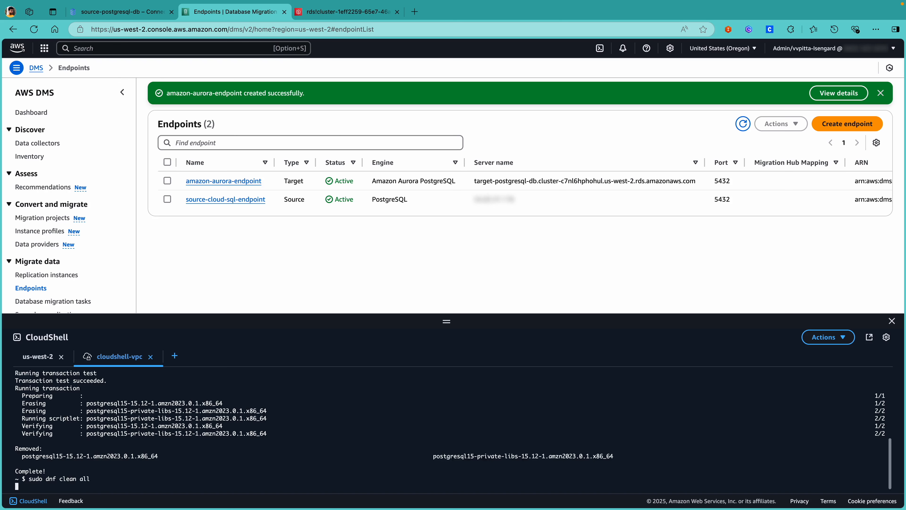
Step: Install the postgresql16 package with dnf and approve the installation
key("super+Tab")
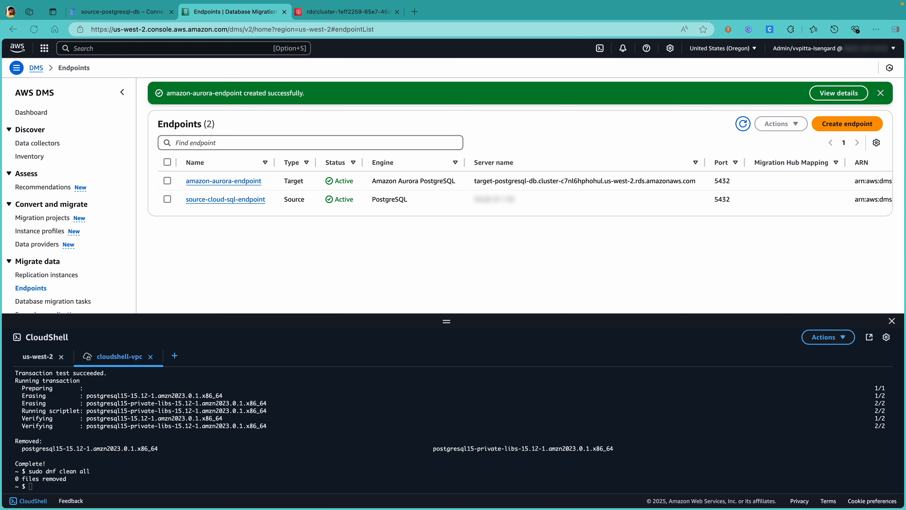
left_click(328, 480)
type("sudo dnf install postgresql16")
key("Return")
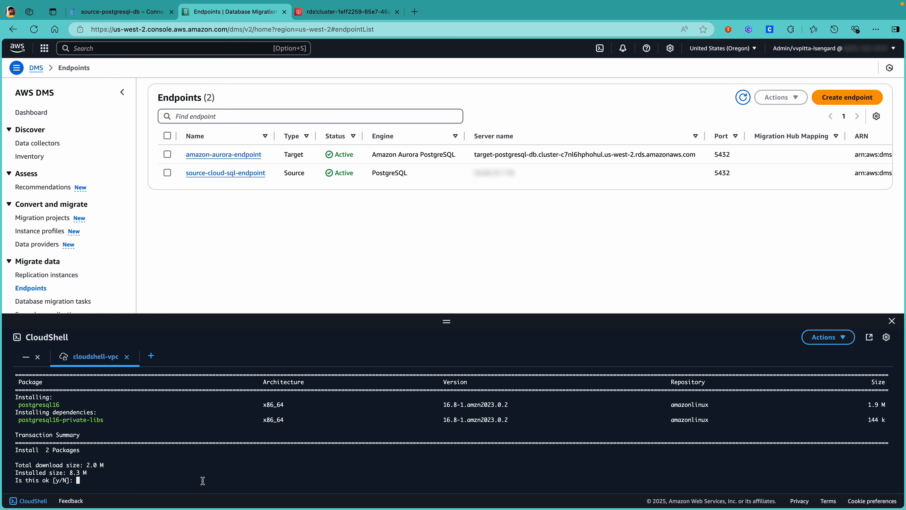
type("y")
key("Return")
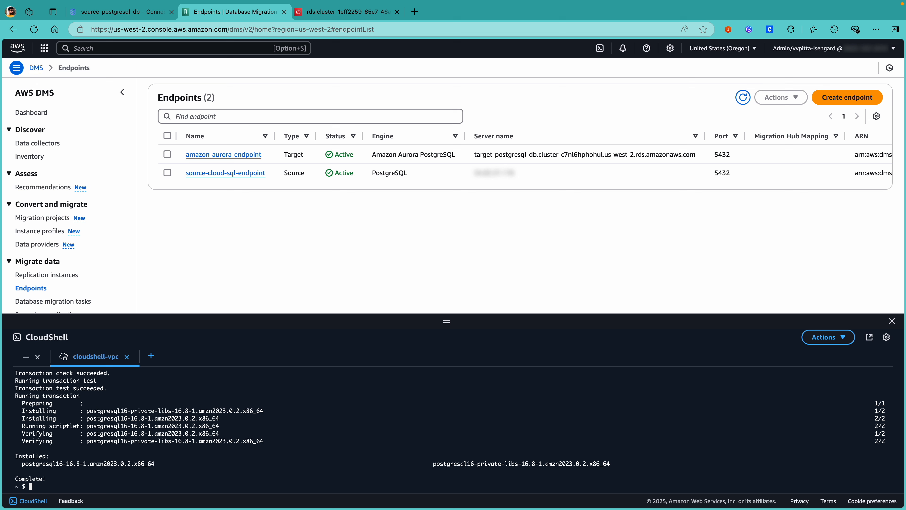
Step: Check the psql client version again and clear the terminal
type("psql --version")
key("Return")
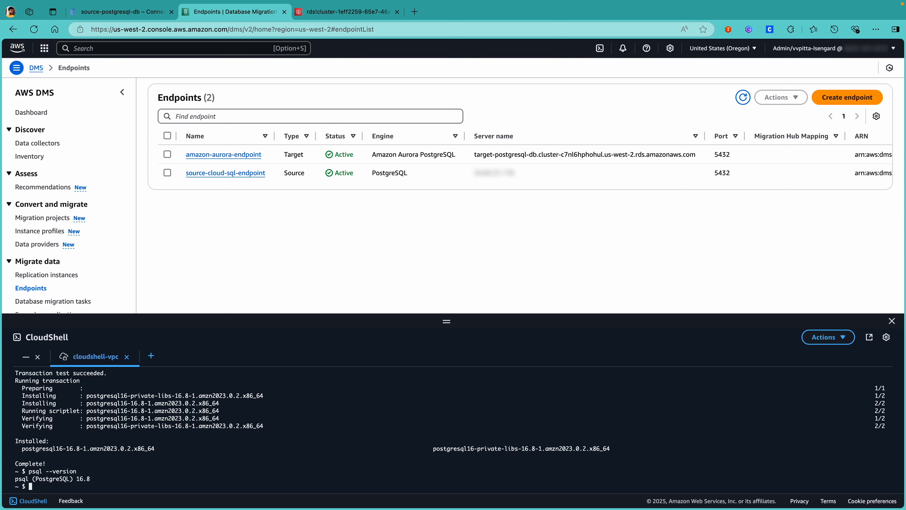
type("clear")
key("Return")
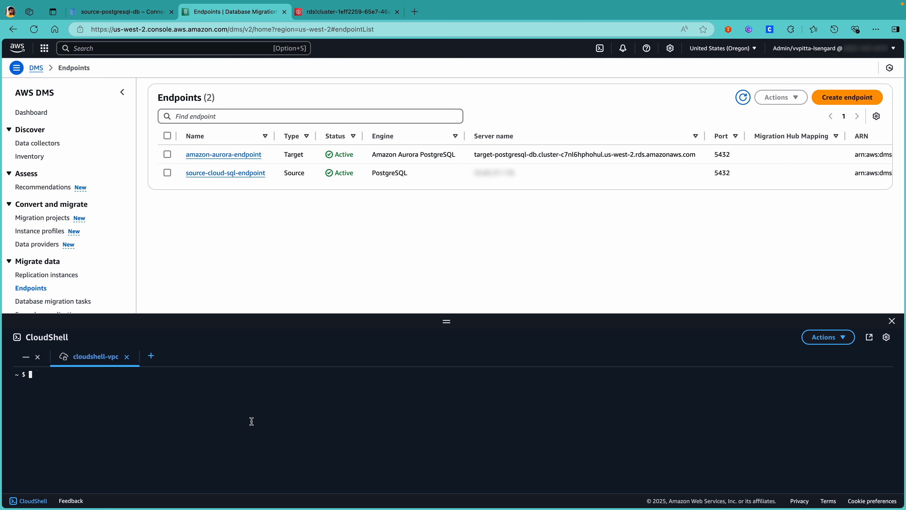
Step: Connect with psql to target-postgresql-db.cluster-c7nl6hphohul.us-west-2.rds.amazonaws.com as user postgres, entering the database password
type("psql -h")
scroll(203, 410, "up", 3)
type("target-postgresql-db.cluster-c7nl6hphohul.us-west-2.rds.amazonaws.com")
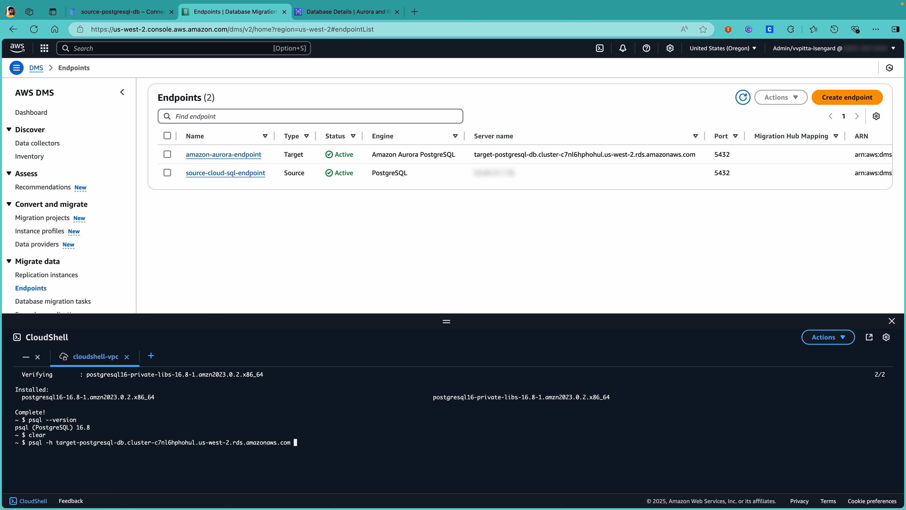
type("-U postgres")
key("Return")
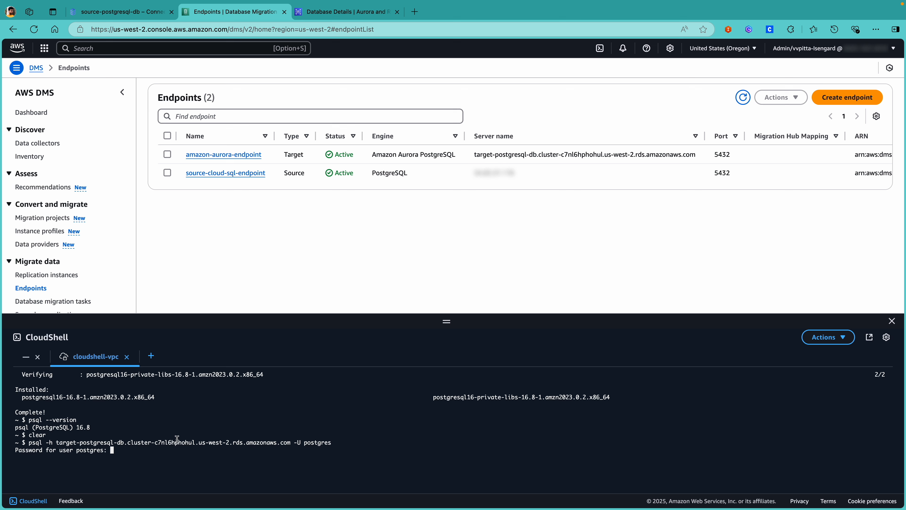
key("Return")
Step: Create a database named periodic_table on the Aurora cluster and list all databases
key("super+v")
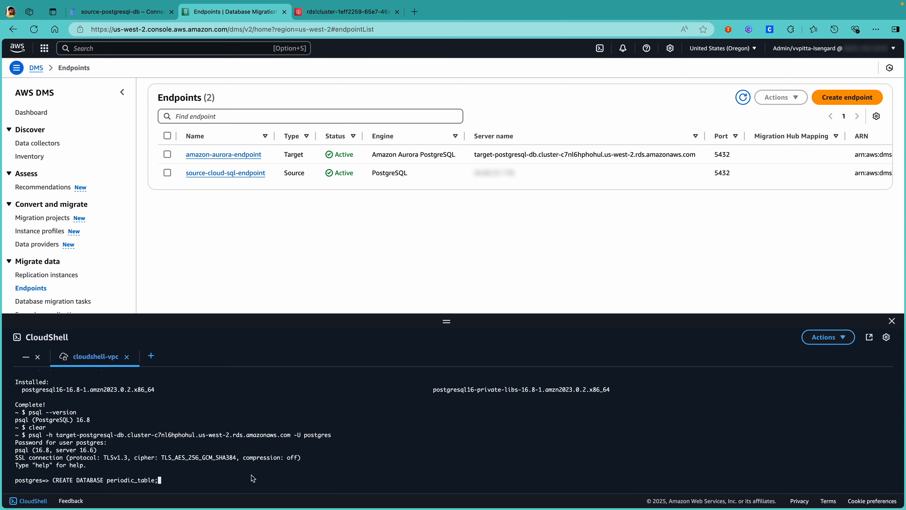
key("Return")
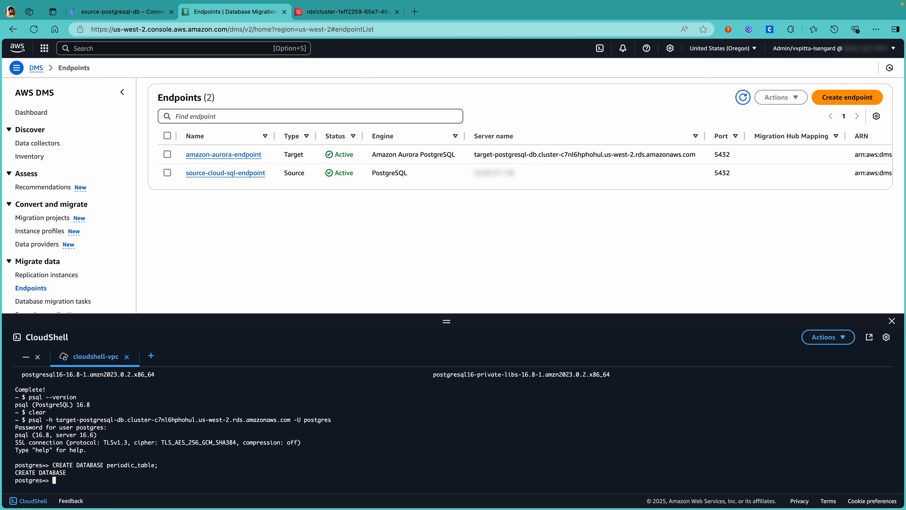
type("\\l")
key("Return")
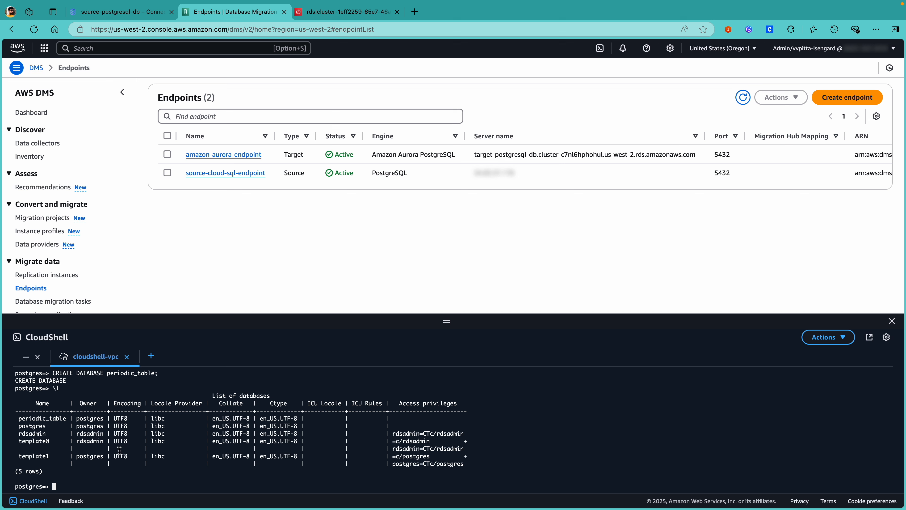
Step: Test the connection of source-cloud-sql-endpoint using dms-replication-instance
left_click(261, 249)
left_click(167, 172)
left_click(781, 105)
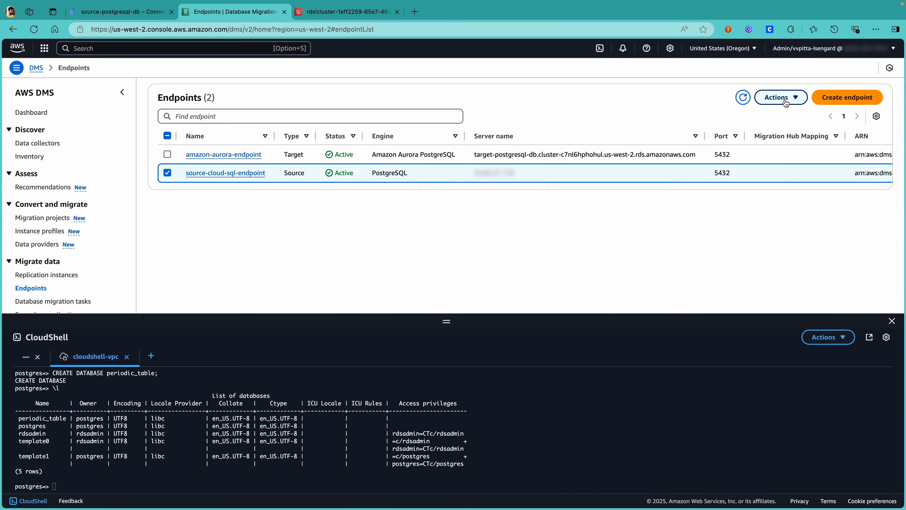
left_click(783, 128)
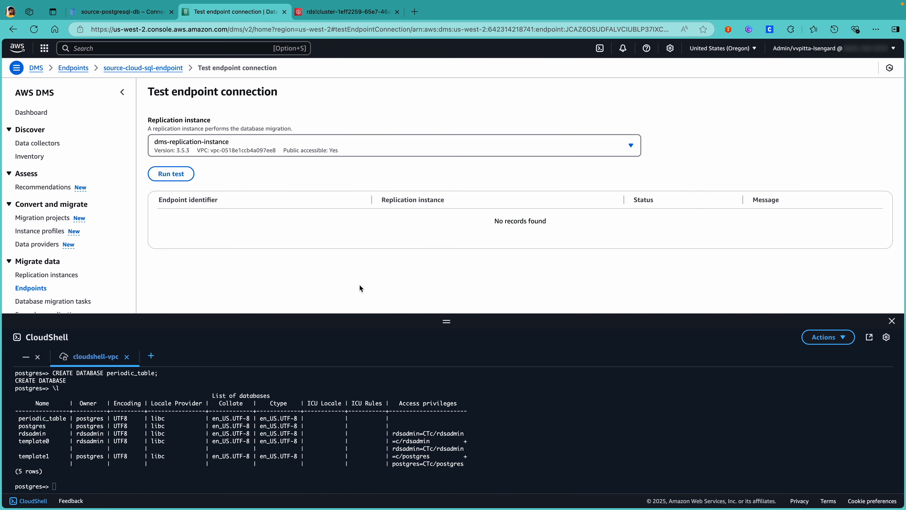
left_click(189, 179)
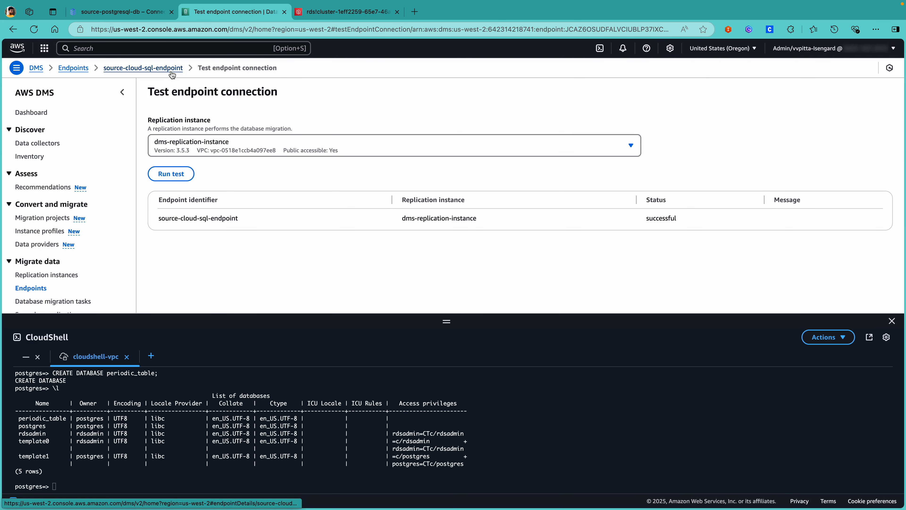
Step: Return to the endpoint list and test the connection of amazon-aurora-endpoint using dms-replication-instance
left_click(74, 68)
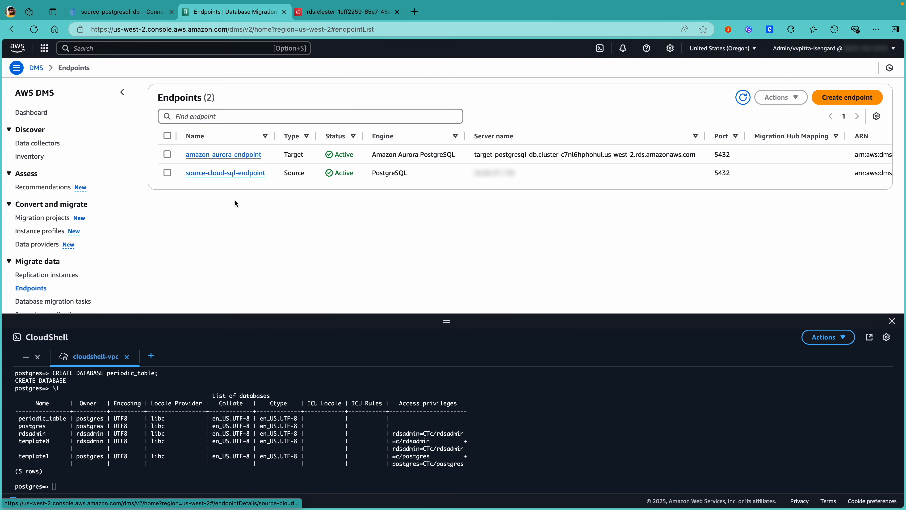
left_click(167, 155)
left_click(791, 100)
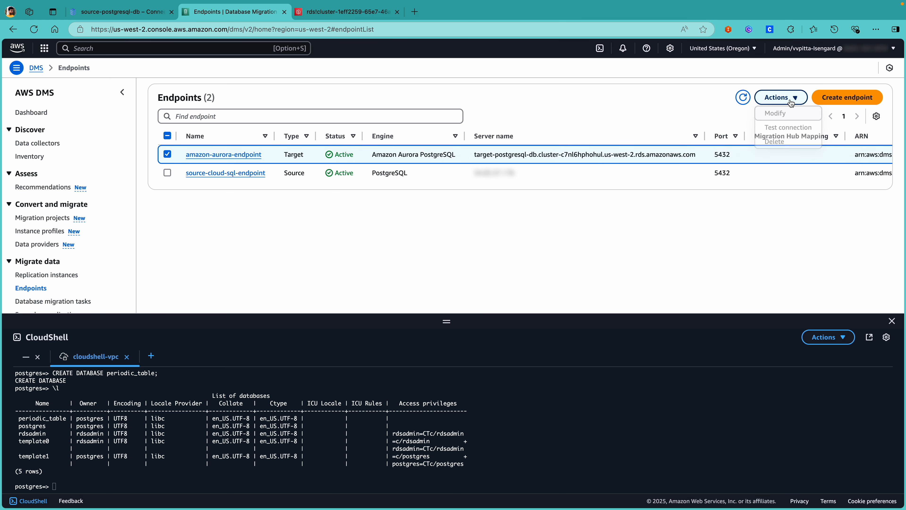
left_click(783, 128)
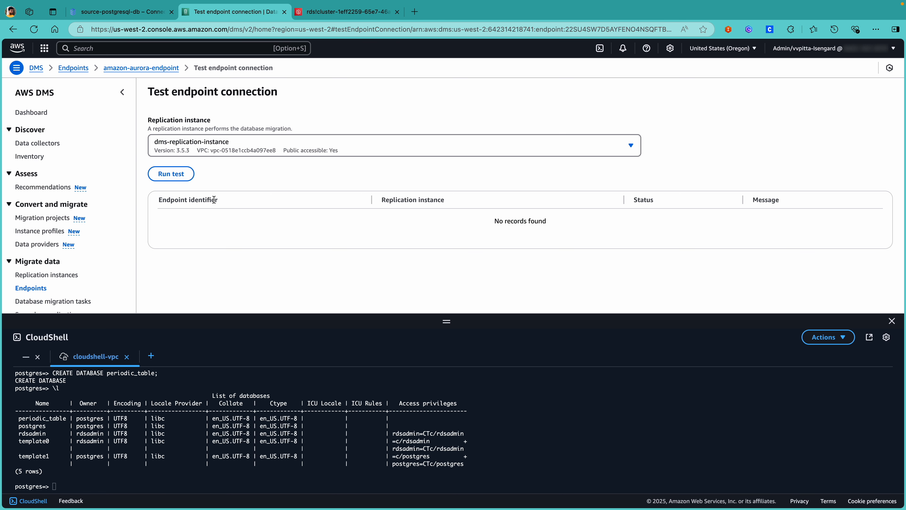
left_click(171, 173)
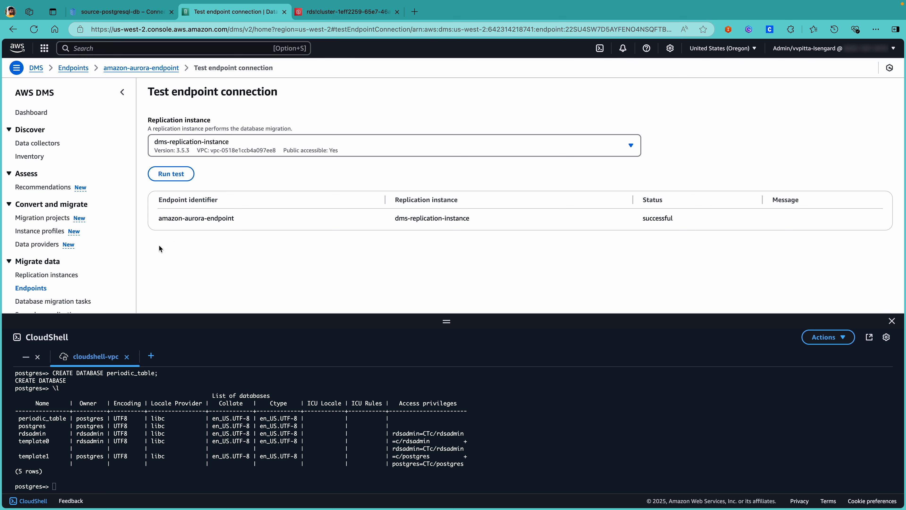
Step: Start a new database migration task with the identifier cloud-sql-to-amazon-aurora-migration
scroll(83, 238, "down", 5)
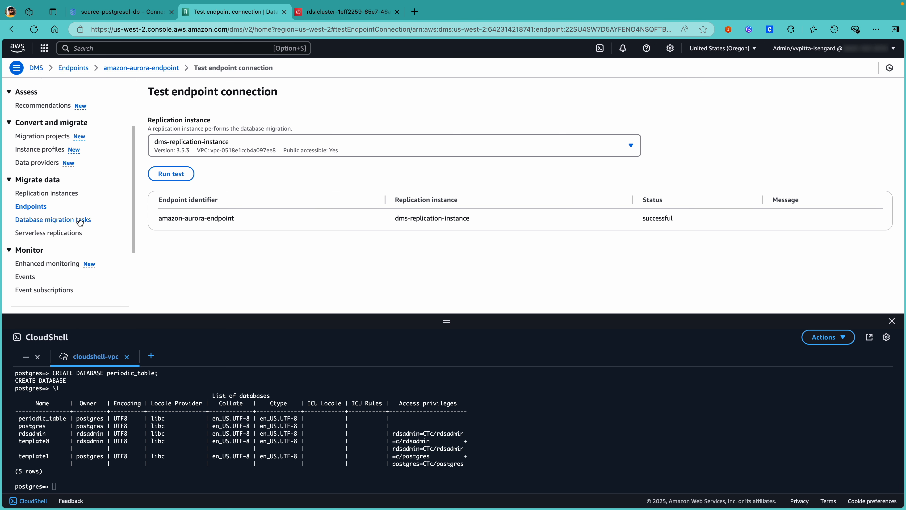
left_click(80, 220)
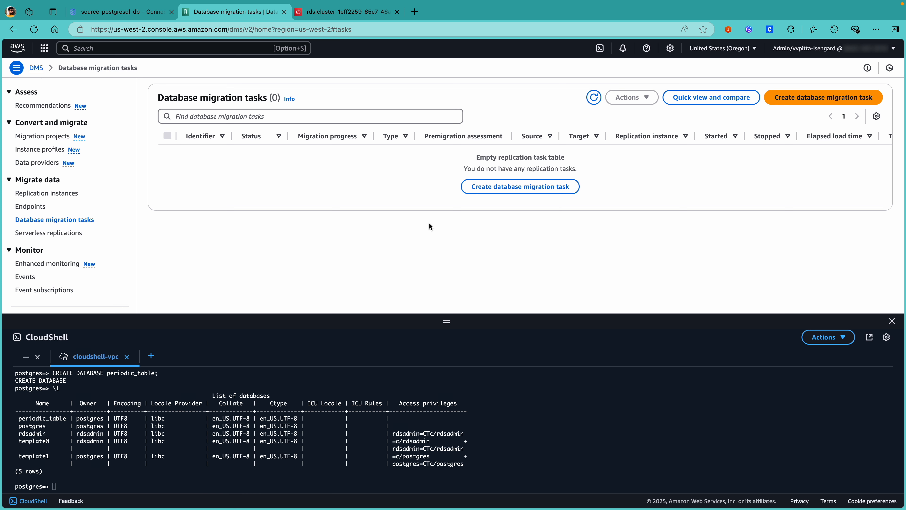
left_click(512, 186)
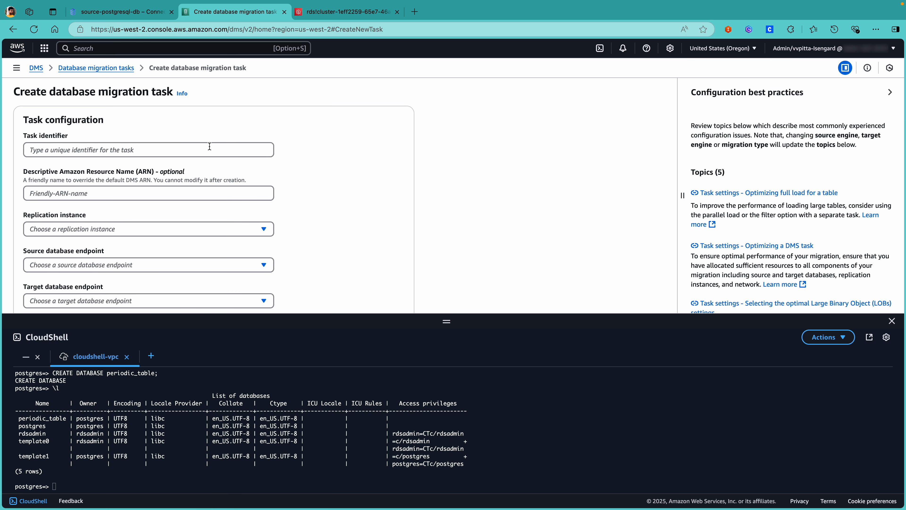
left_click(209, 146)
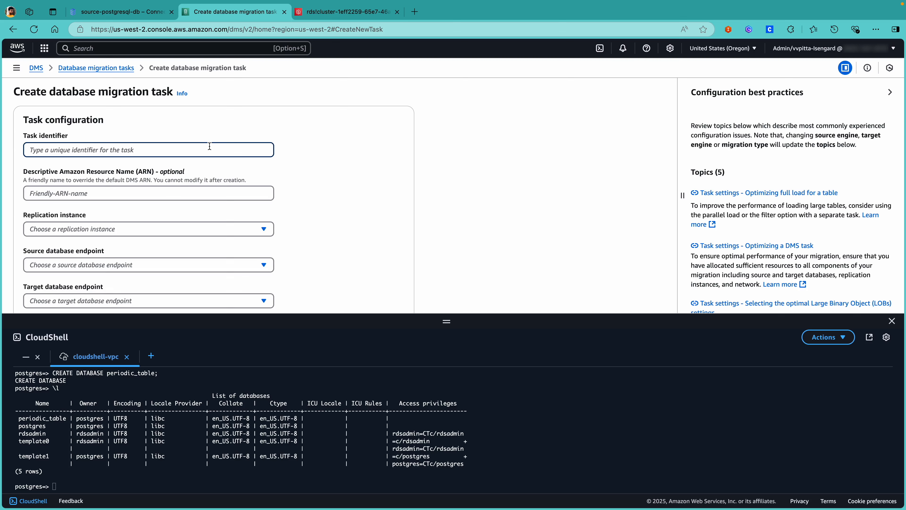
type("cloud-sq")
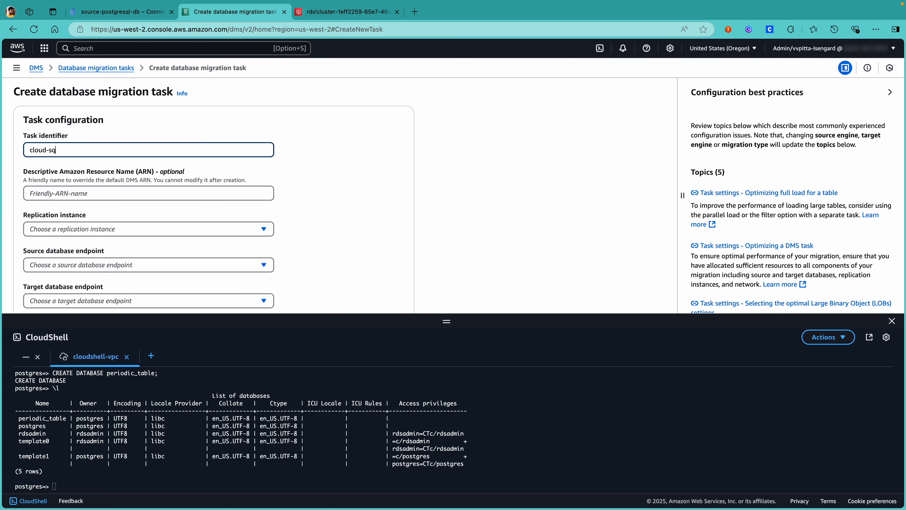
type("l-to-amazon-aurora-migratu")
type("on")
left_click(277, 200)
Step: Assign dms-replication-instance to the task, with source-cloud-sql-endpoint as the source and amazon-aurora-endpoint as the target
scroll(250, 210, "down", 2)
left_click(246, 188)
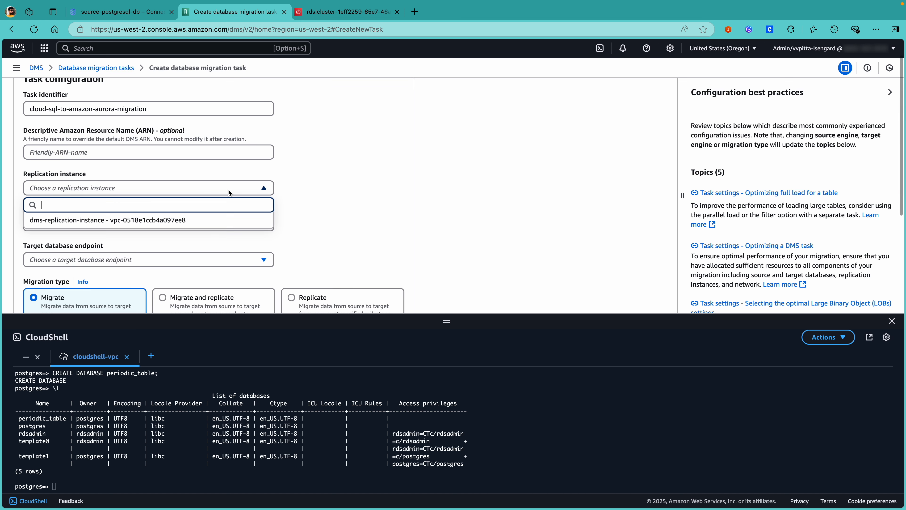
left_click(189, 215)
scroll(189, 213, "down", 2)
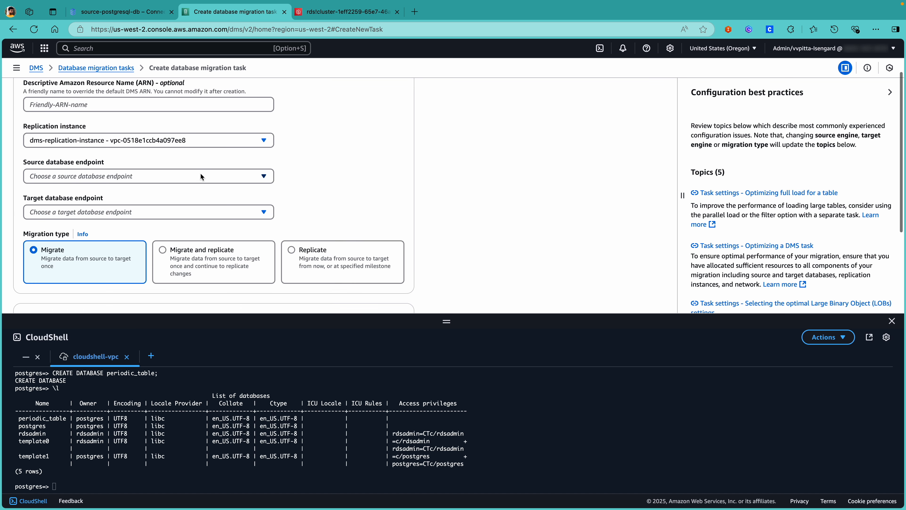
left_click(201, 175)
left_click(146, 212)
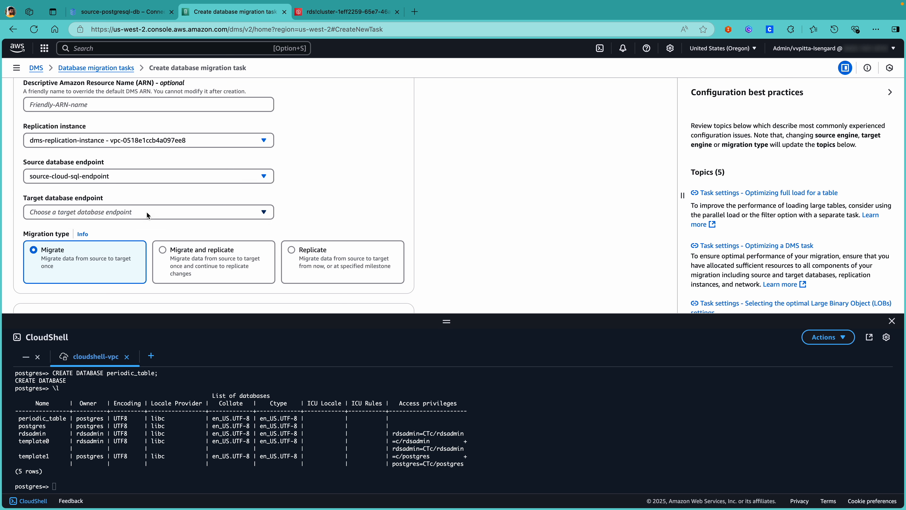
left_click(156, 210)
left_click(124, 243)
Step: Set the task's LOB column settings to Full LOB mode
scroll(124, 241, "down", 2)
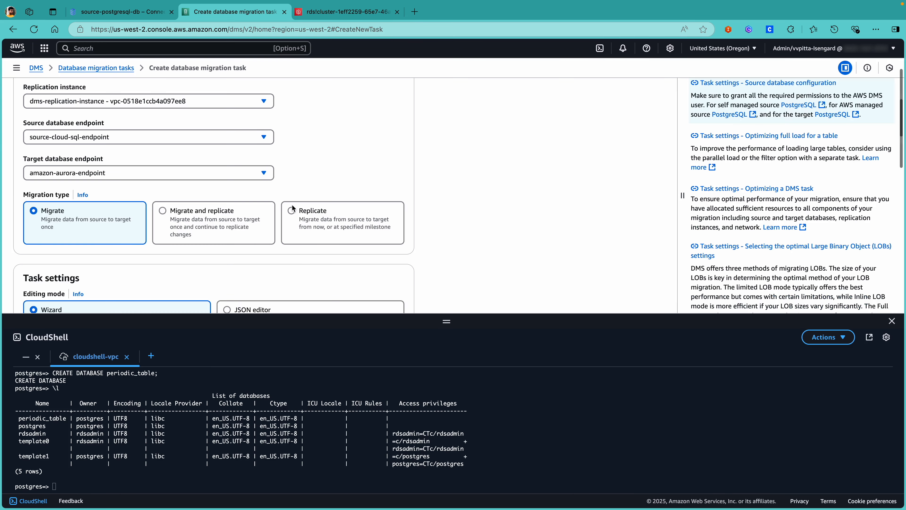
scroll(292, 206, "down", 4)
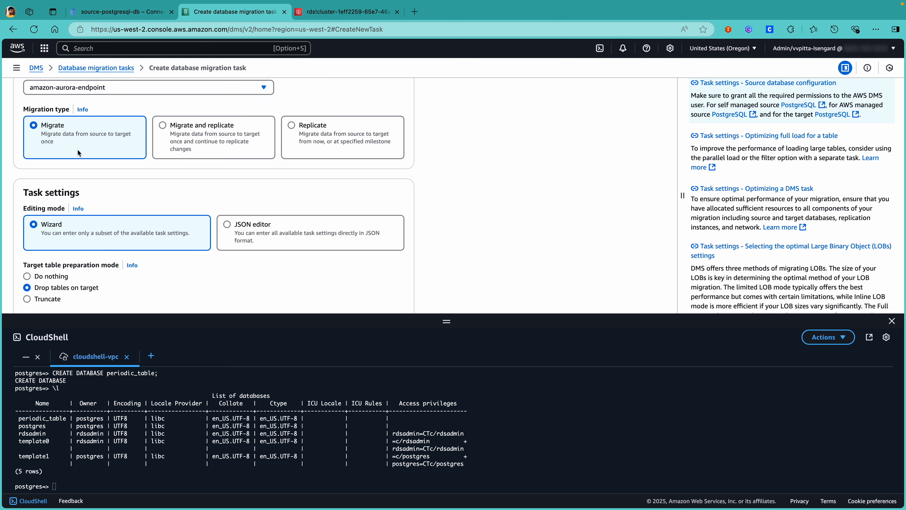
scroll(93, 170, "down", 5)
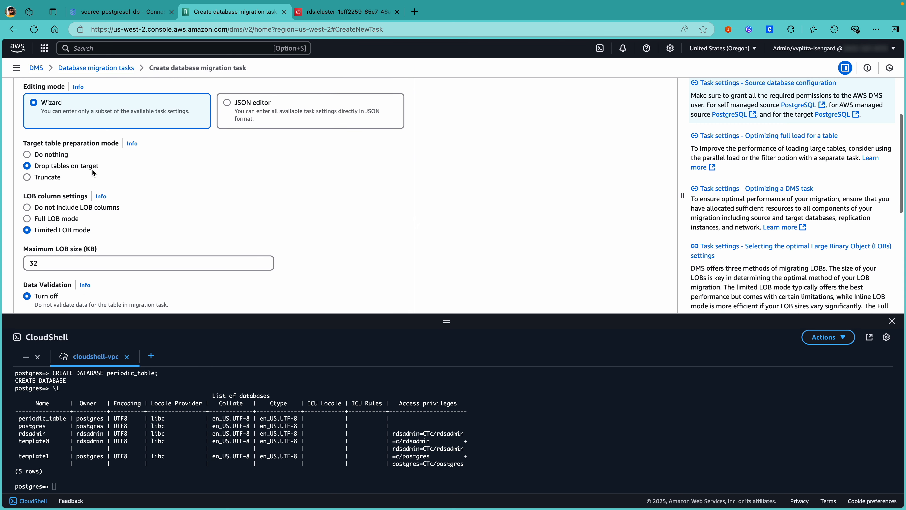
scroll(63, 180, "down", 4)
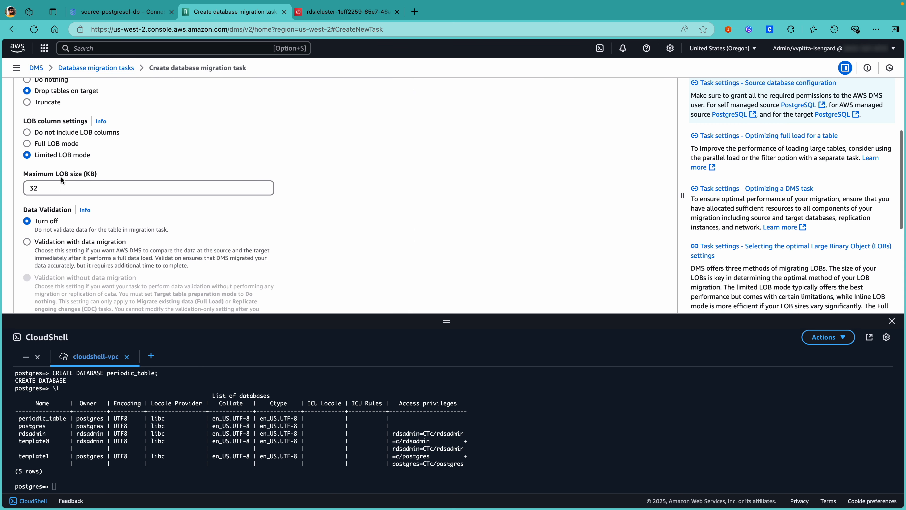
scroll(61, 179, "up", 4)
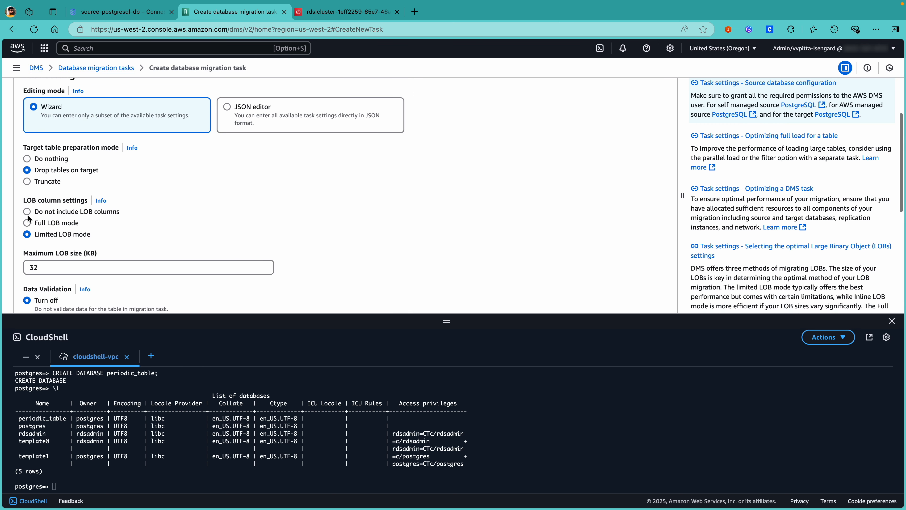
left_click(27, 223)
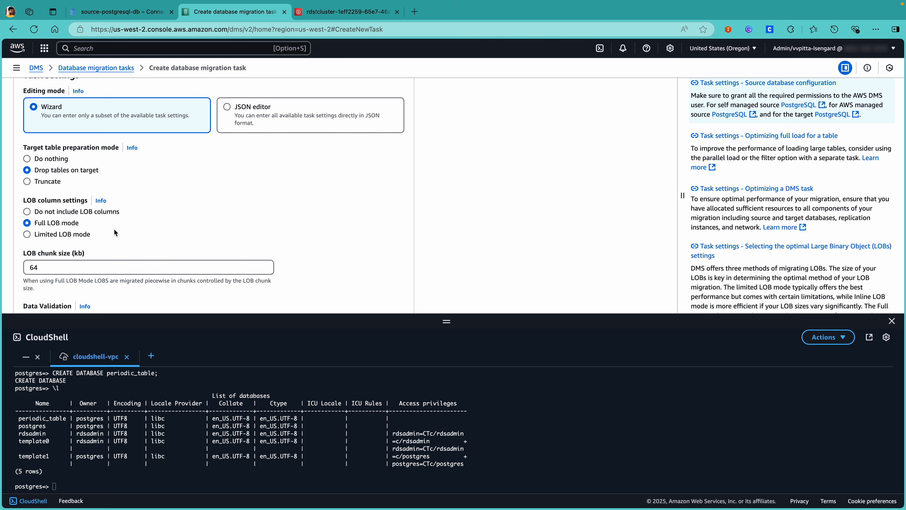
Step: Turn on CloudWatch logs for the migration task
scroll(114, 229, "down", 2)
scroll(113, 231, "down", 7)
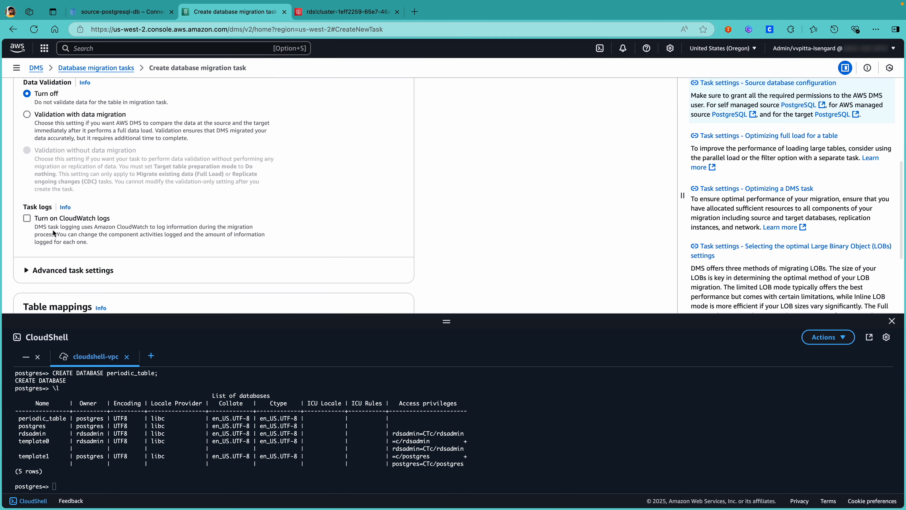
left_click(25, 221)
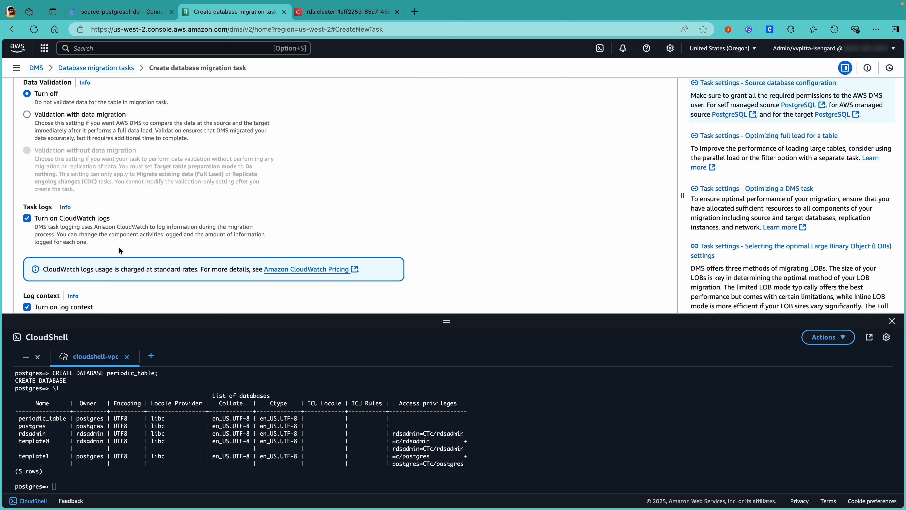
Step: Add a selection rule to the table mappings, entering the schema manually with the source name public
scroll(119, 247, "down", 7)
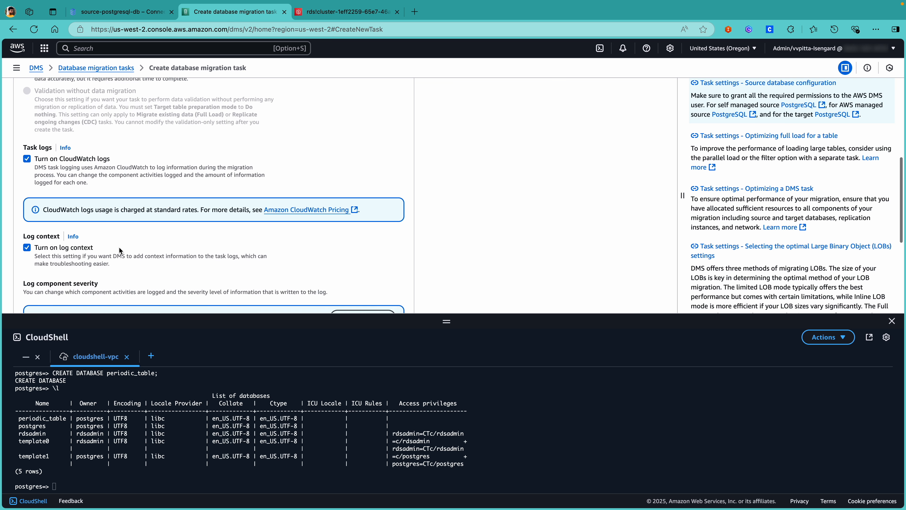
scroll(119, 248, "down", 8)
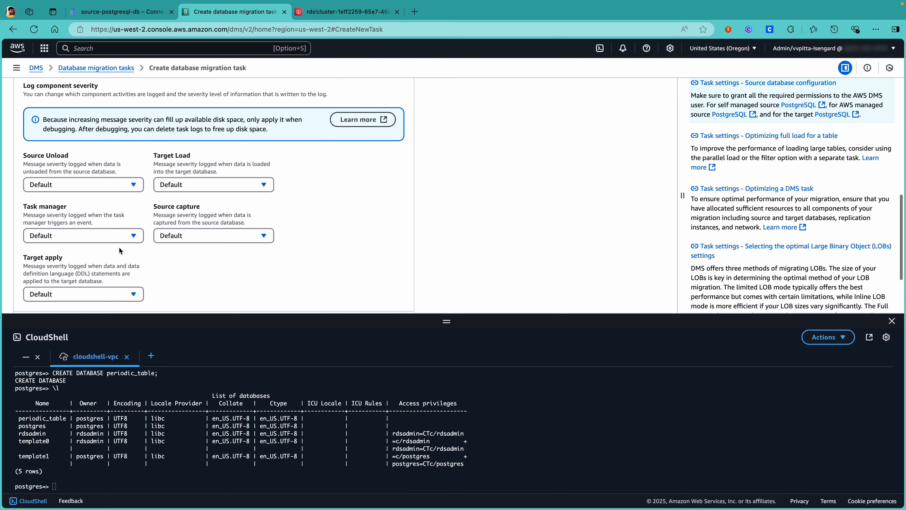
scroll(119, 247, "down", 5)
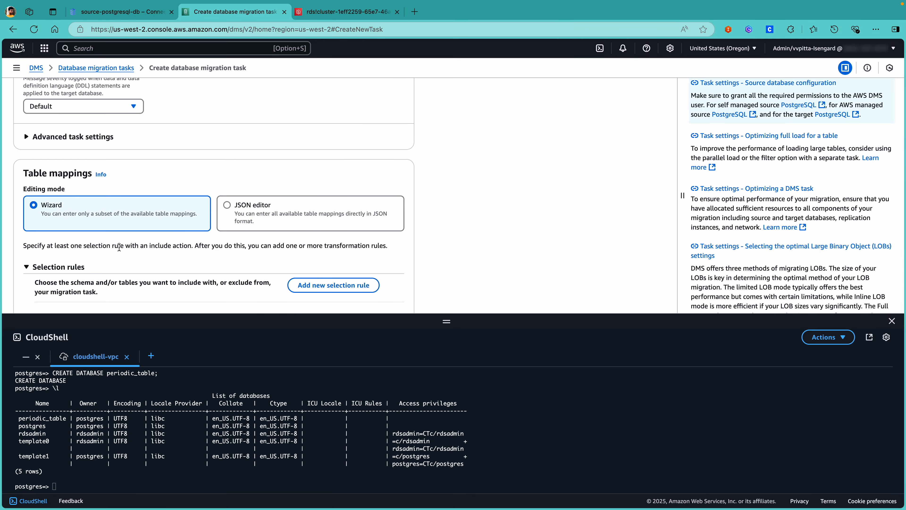
scroll(119, 250, "down", 1)
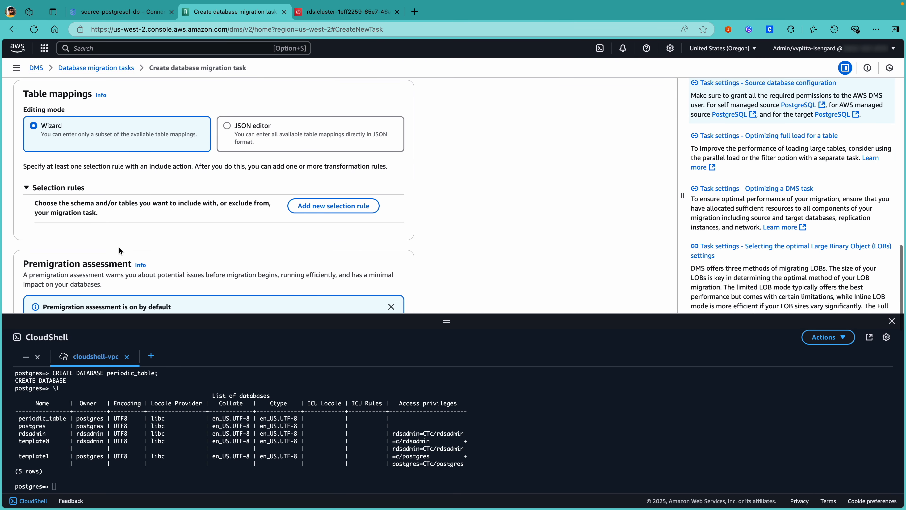
left_click(302, 205)
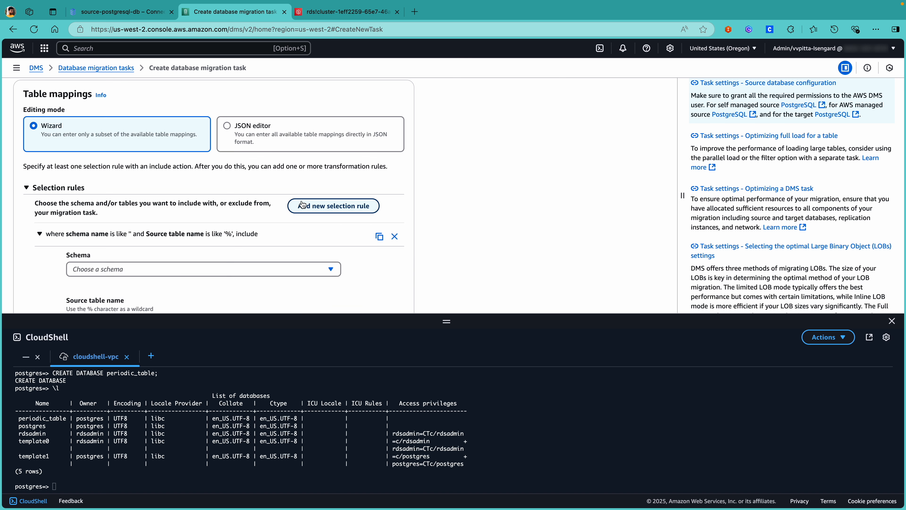
scroll(193, 185, "down", 2)
left_click(178, 202)
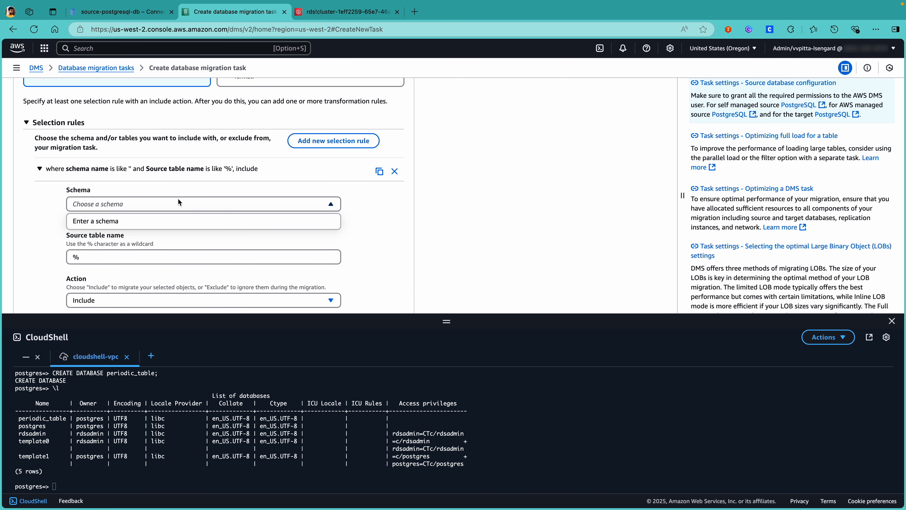
left_click(138, 221)
left_click_drag(95, 247, 65, 250)
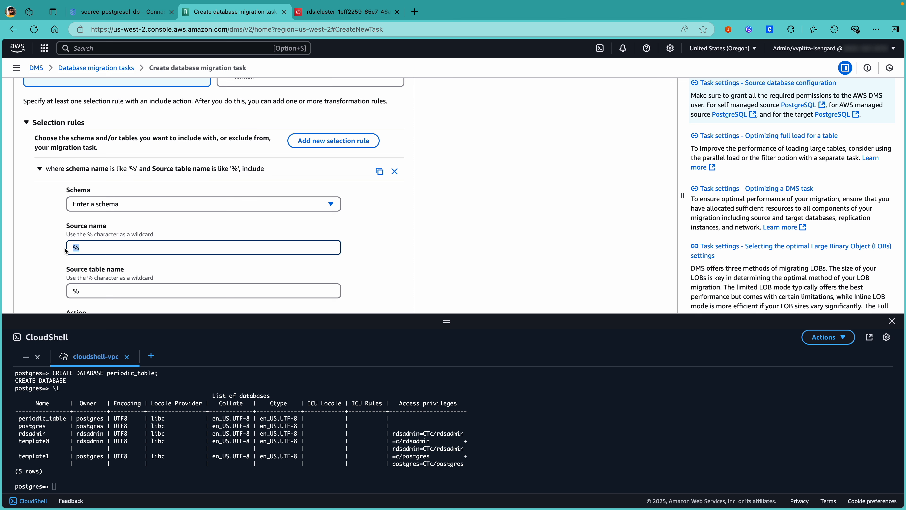
type("public")
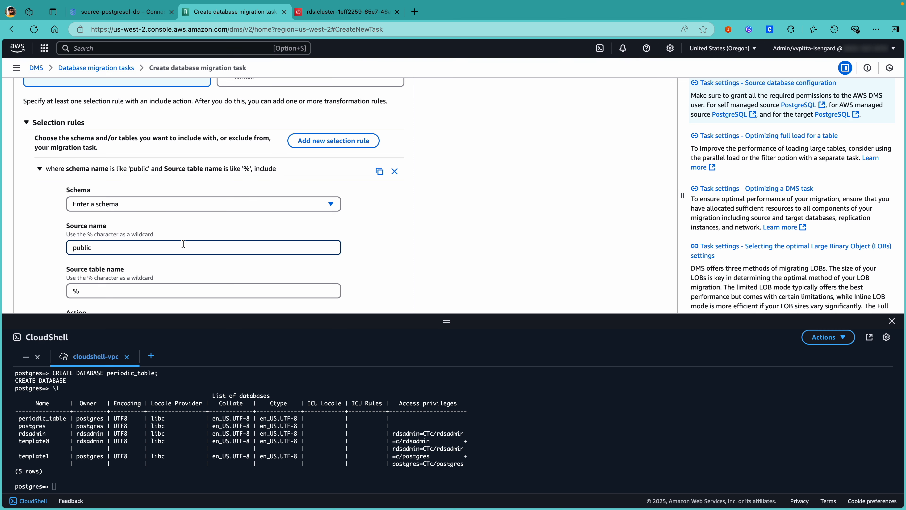
left_click(274, 227)
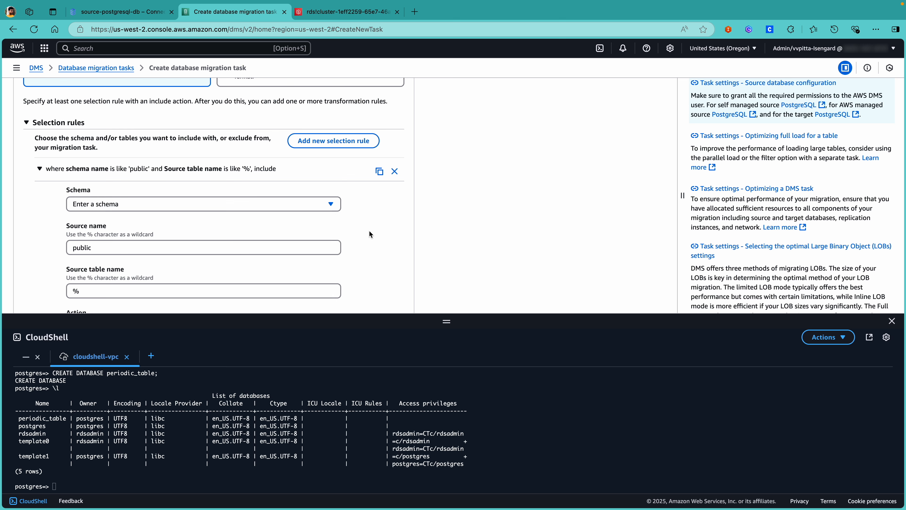
Step: Choose the S3 bucket dms-serverless-premigration-results-kk1sfntgqs as storage for the premigration assessment report
scroll(369, 231, "down", 2)
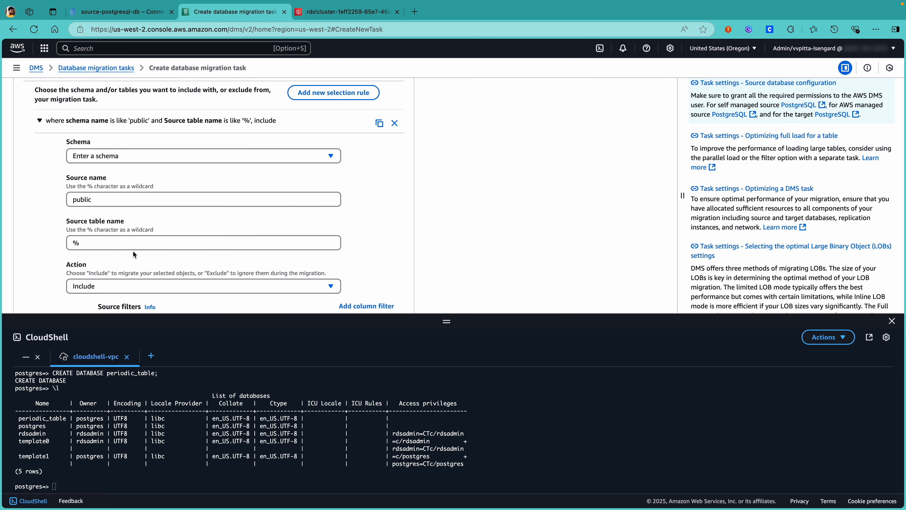
scroll(132, 250, "down", 8)
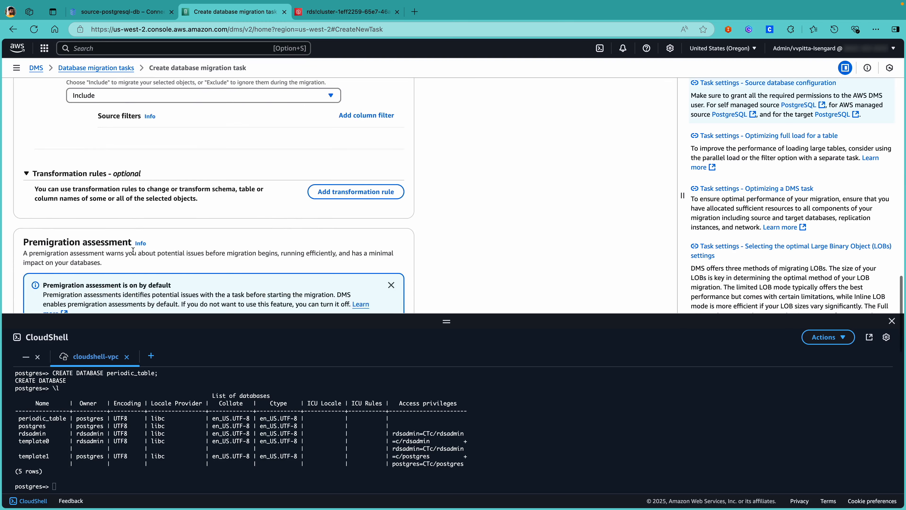
scroll(132, 250, "down", 8)
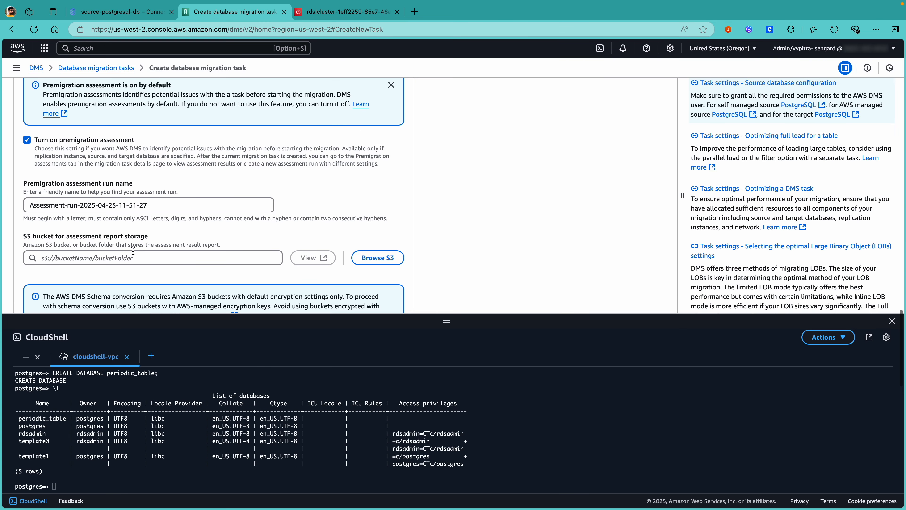
scroll(133, 251, "down", 1)
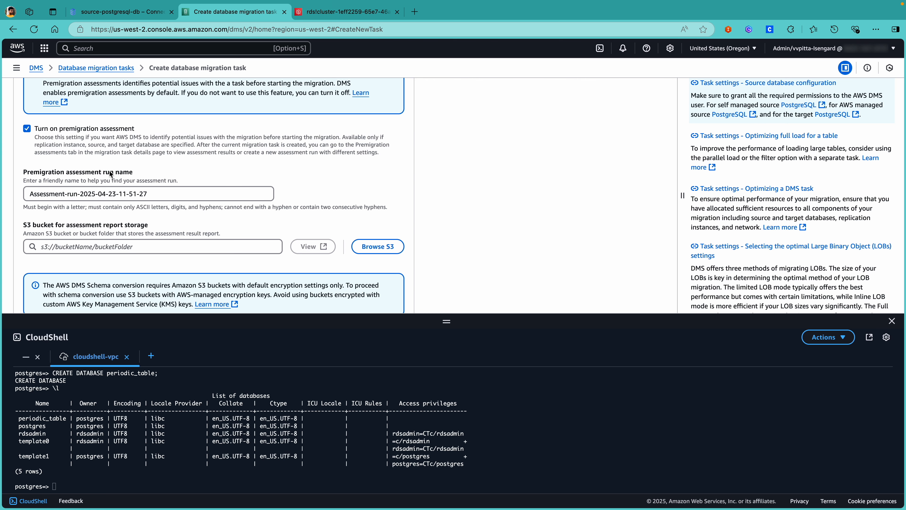
left_click(366, 246)
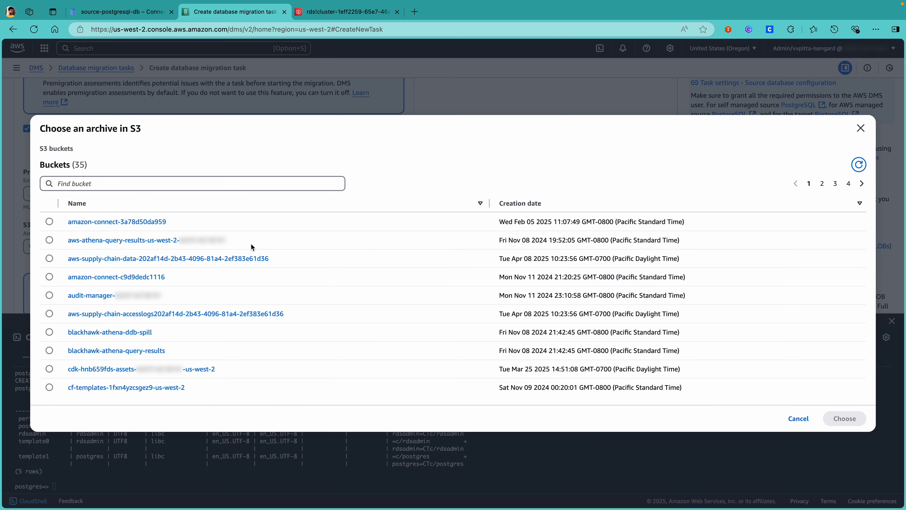
left_click(822, 183)
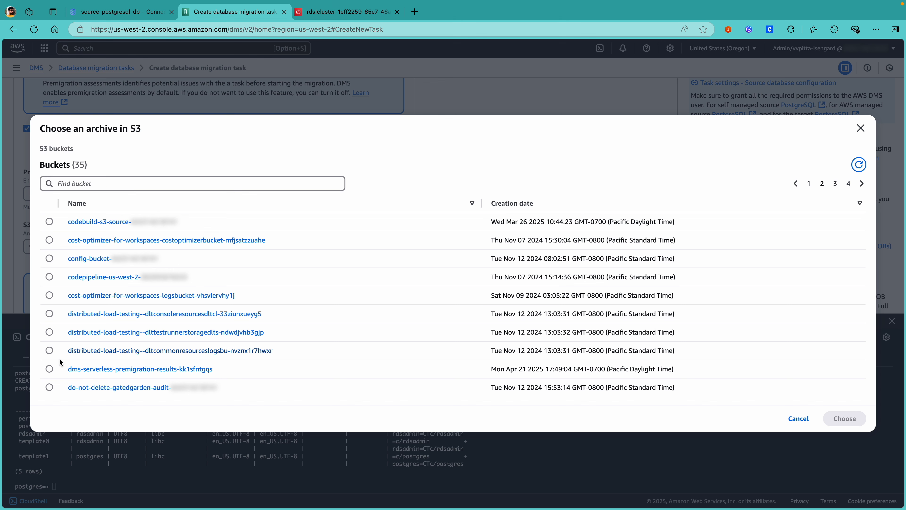
left_click(50, 369)
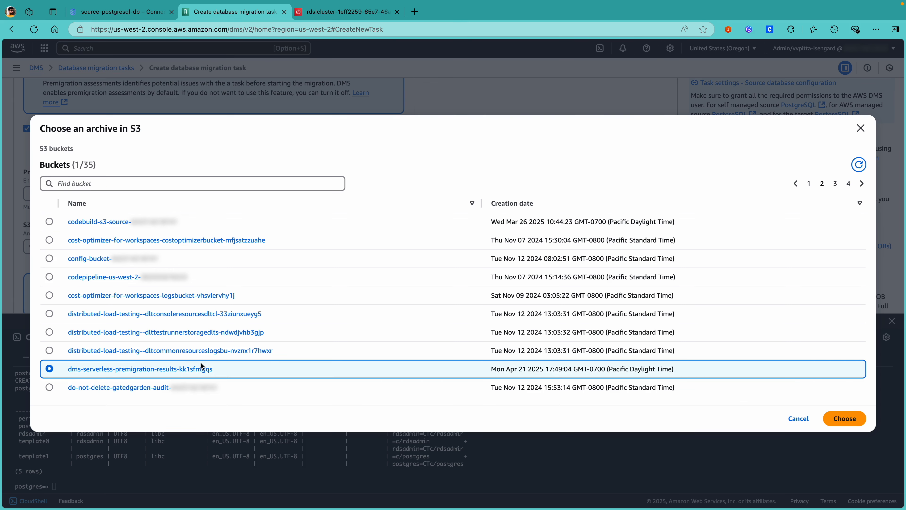
left_click(837, 415)
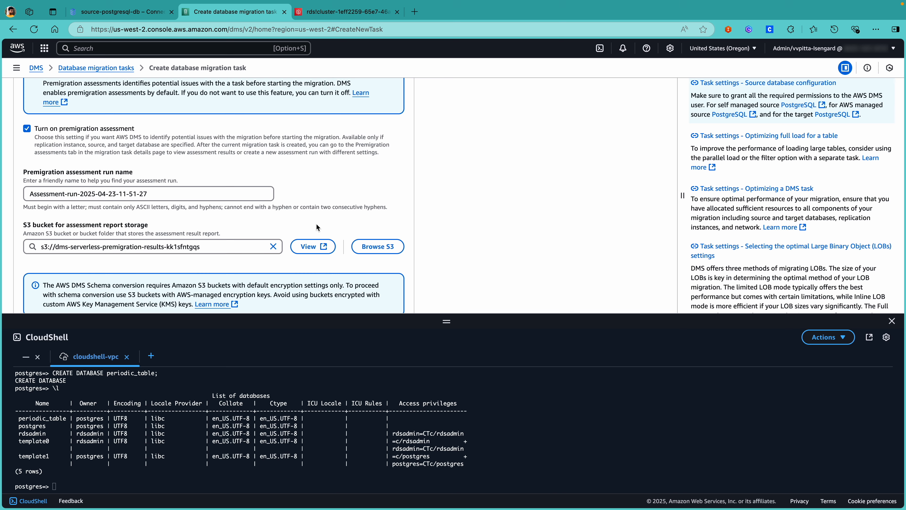
Step: Use the existing IAM role DMSS3AccessRole-dms-serverless-premigration-results-kk1sfntgqs for the S3 bucket
scroll(315, 223, "down", 4)
scroll(316, 224, "down", 2)
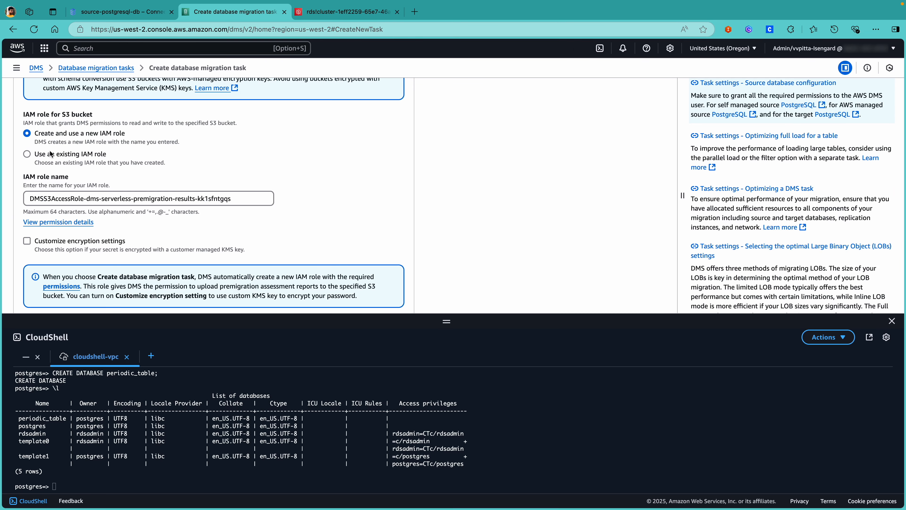
left_click(28, 156)
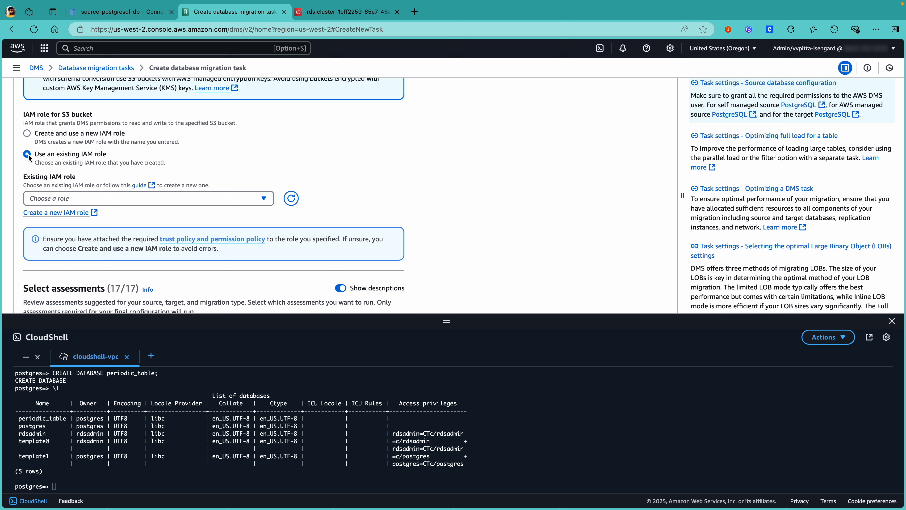
left_click(79, 201)
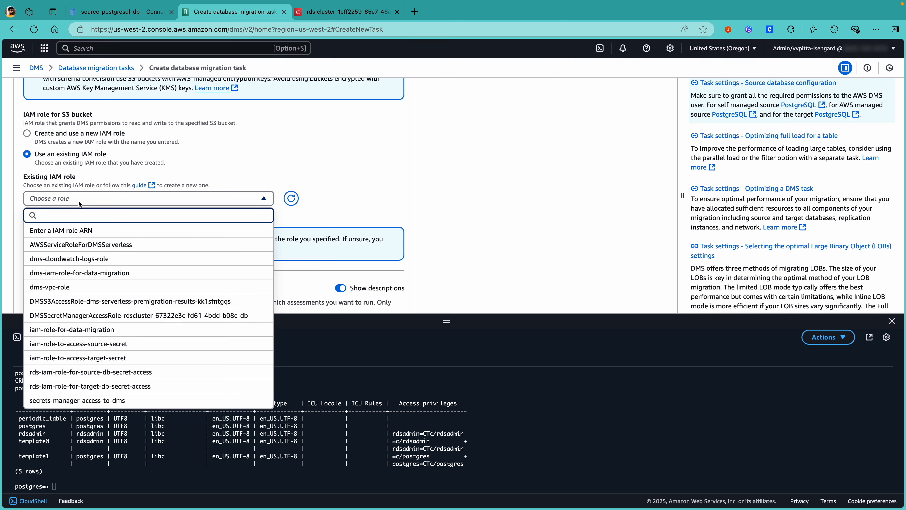
type("dms")
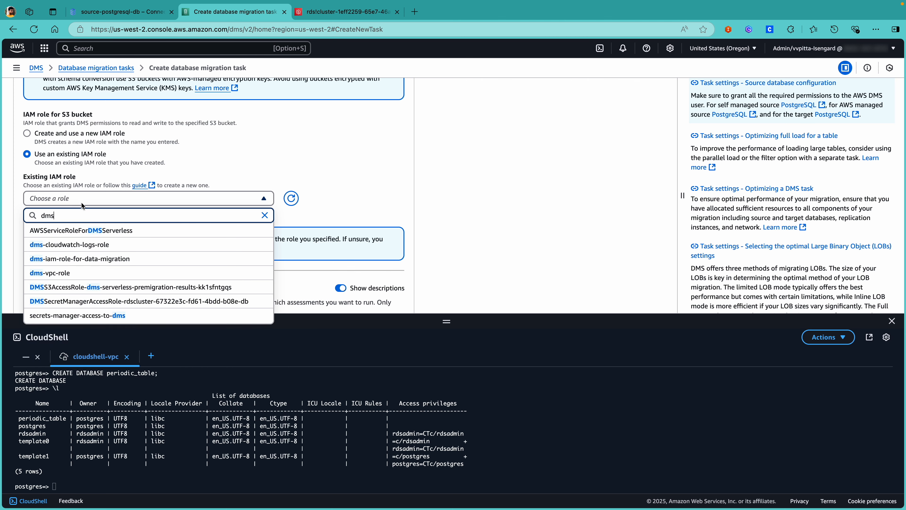
left_click(40, 288)
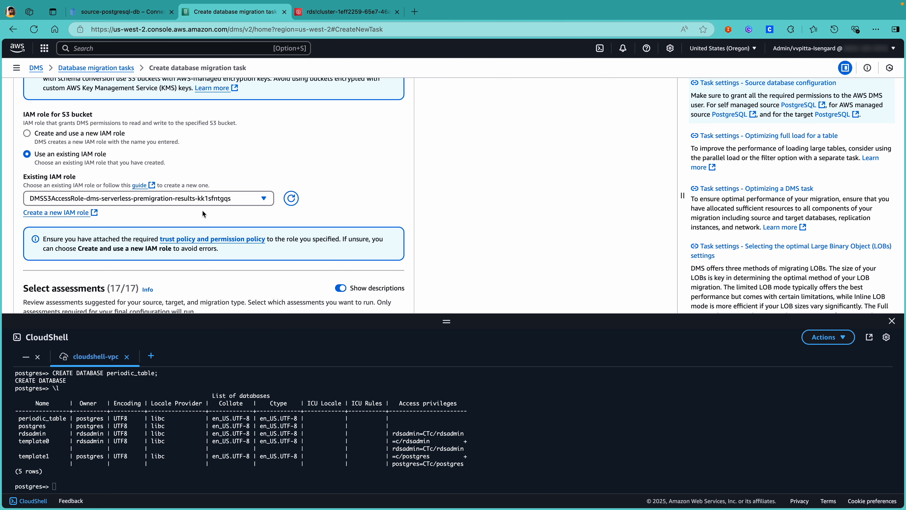
Step: Review the selected premigration assessments and the migration task startup configuration
scroll(305, 182, "down", 5)
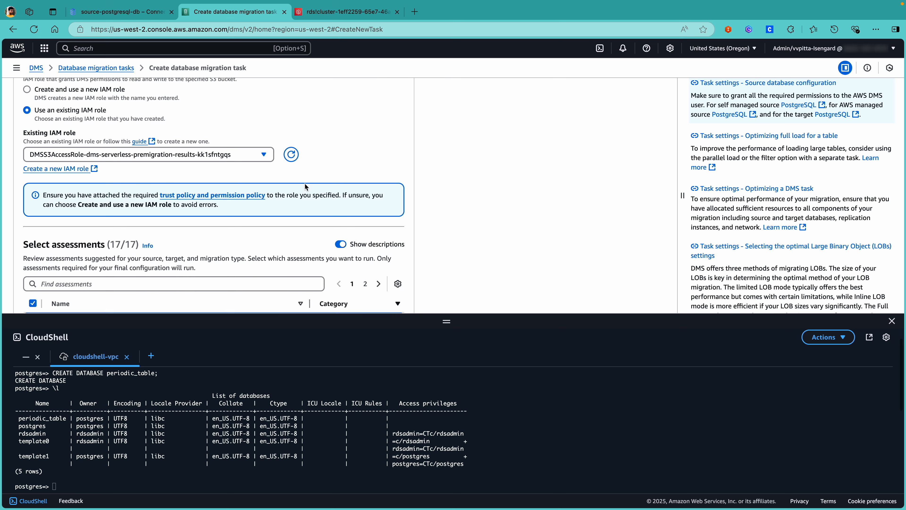
scroll(305, 183, "down", 10)
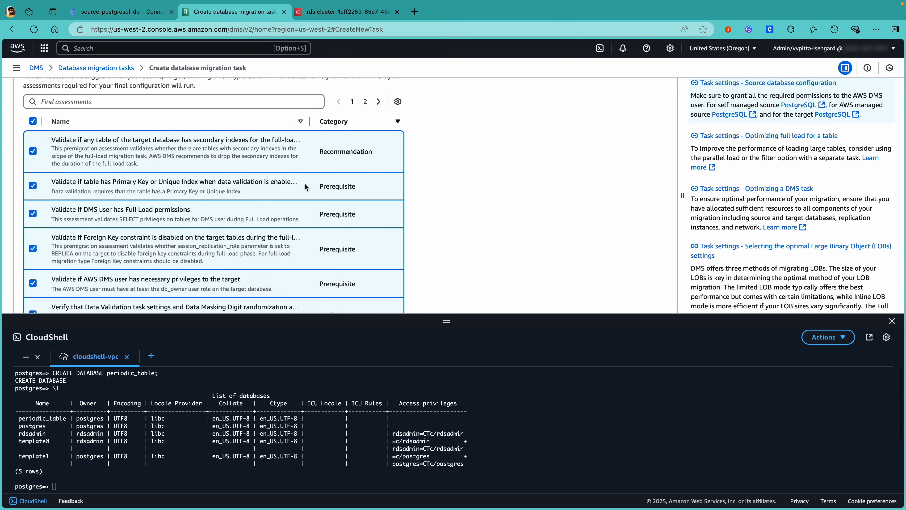
scroll(305, 186, "up", 10)
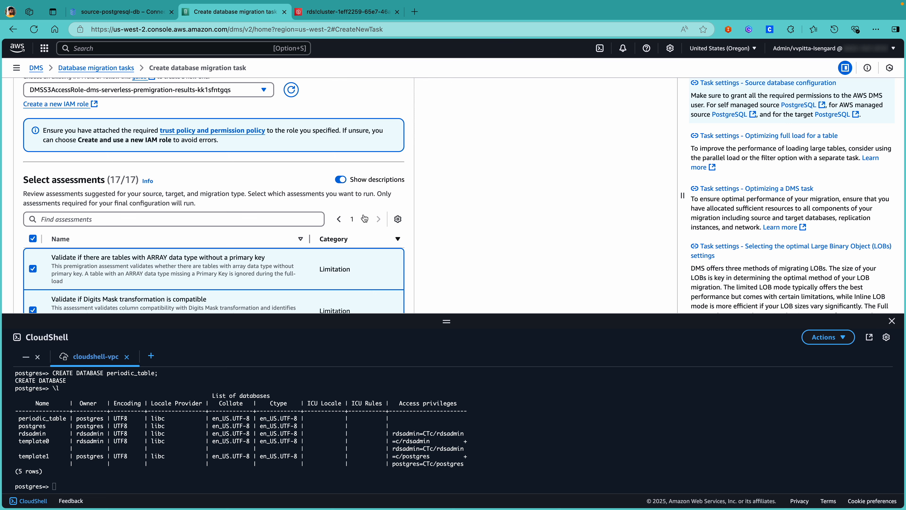
scroll(184, 199, "down", 5)
scroll(184, 199, "up", 5)
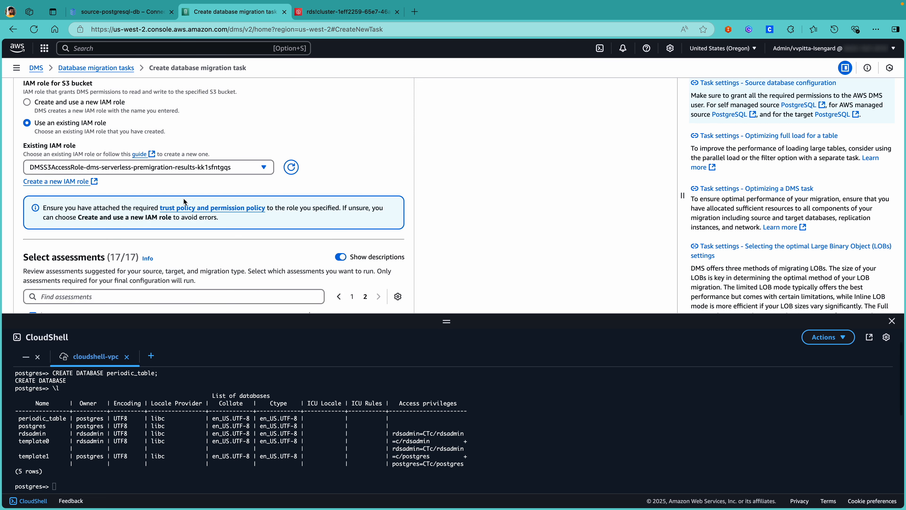
scroll(185, 203, "down", 10)
scroll(185, 202, "down", 4)
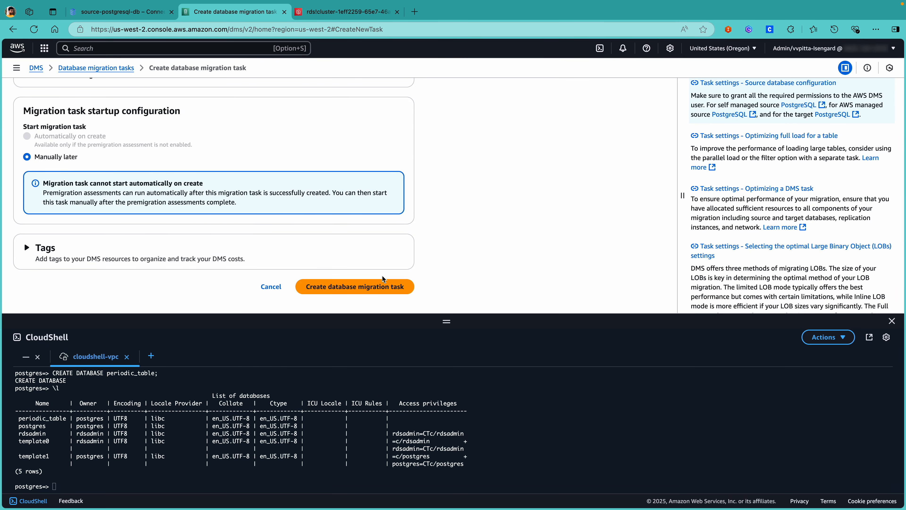
Step: Create the database migration task and open the details of its premigration assessment run
left_click(359, 288)
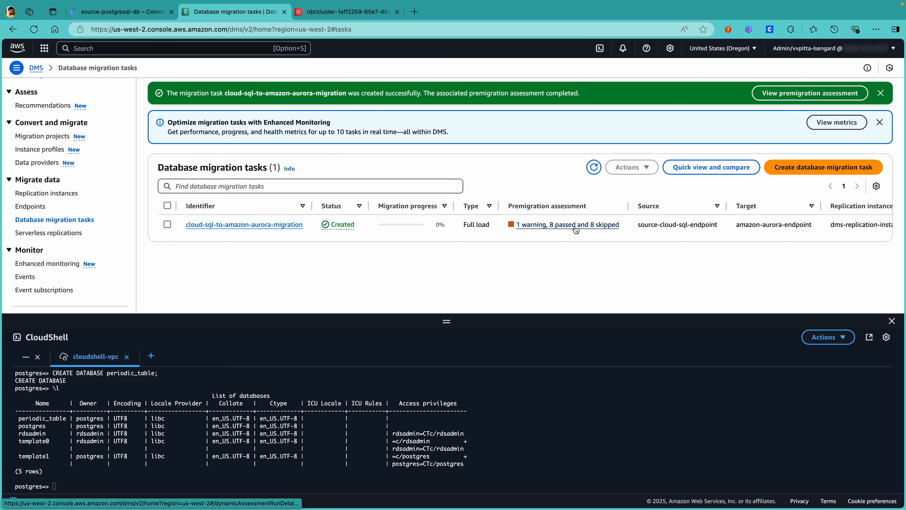
left_click(773, 95)
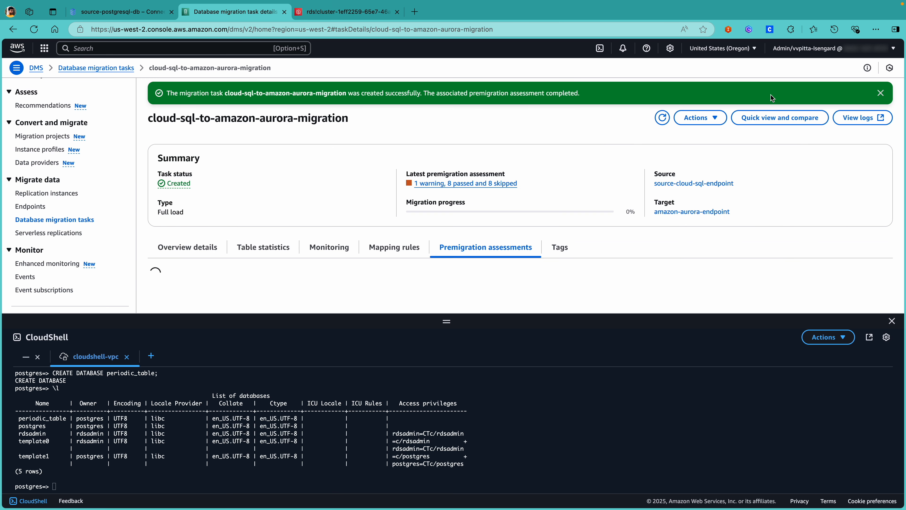
scroll(292, 229, "down", 3)
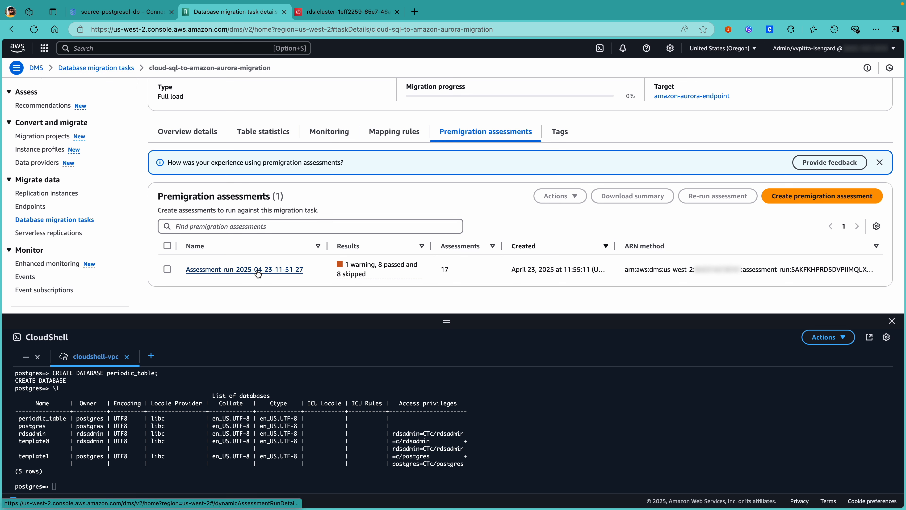
left_click(384, 273)
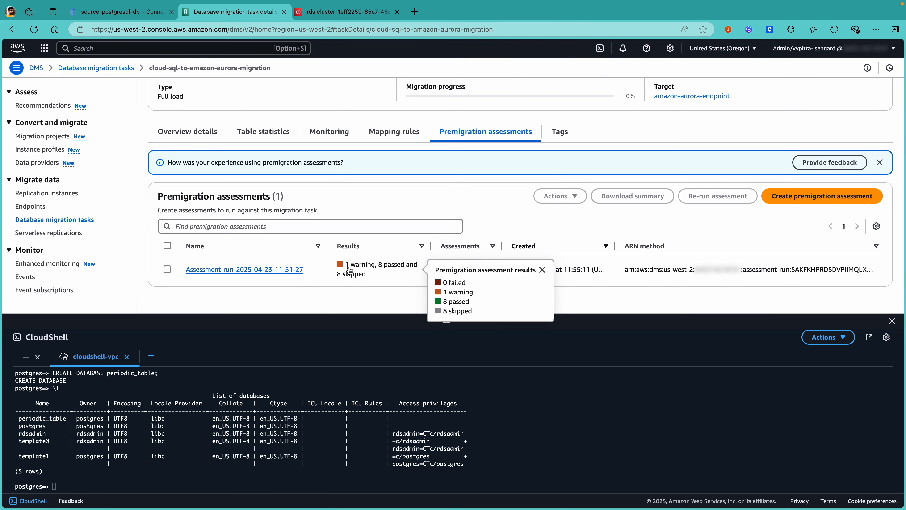
left_click(288, 269)
Step: Examine the result of each applied assessment across both pages of the list, along with the assessment run's summary
scroll(354, 230, "down", 4)
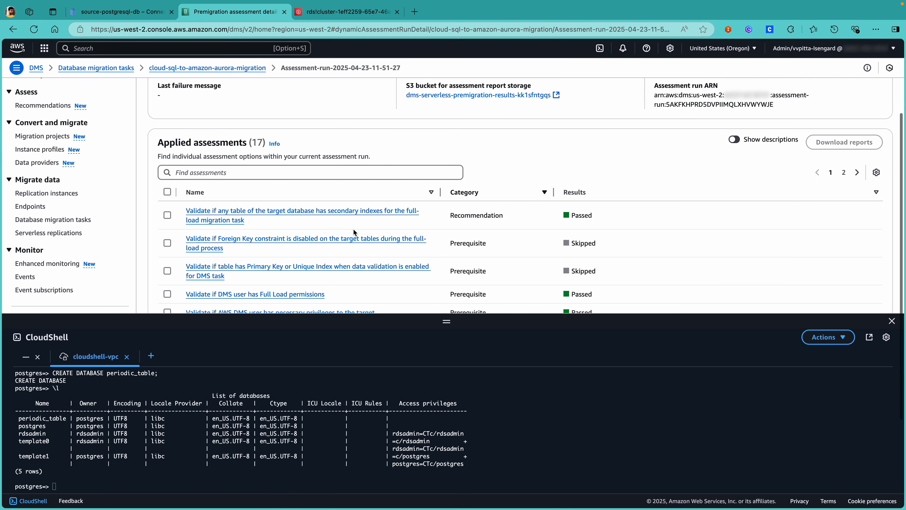
scroll(353, 232, "down", 2)
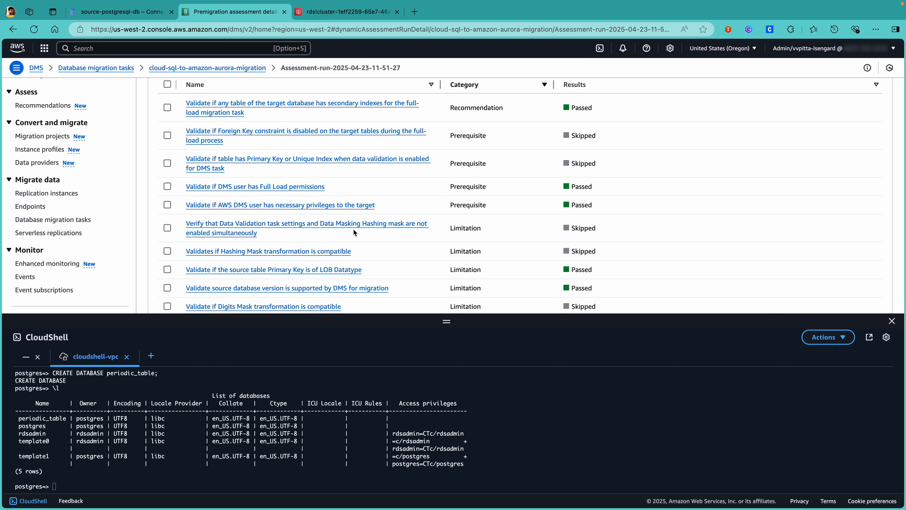
scroll(354, 228, "up", 3)
left_click(844, 167)
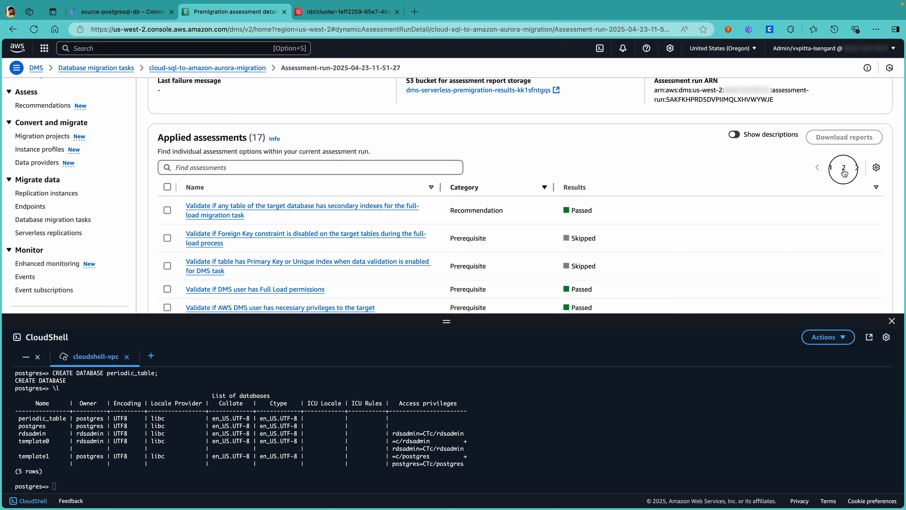
scroll(548, 216, "down", 2)
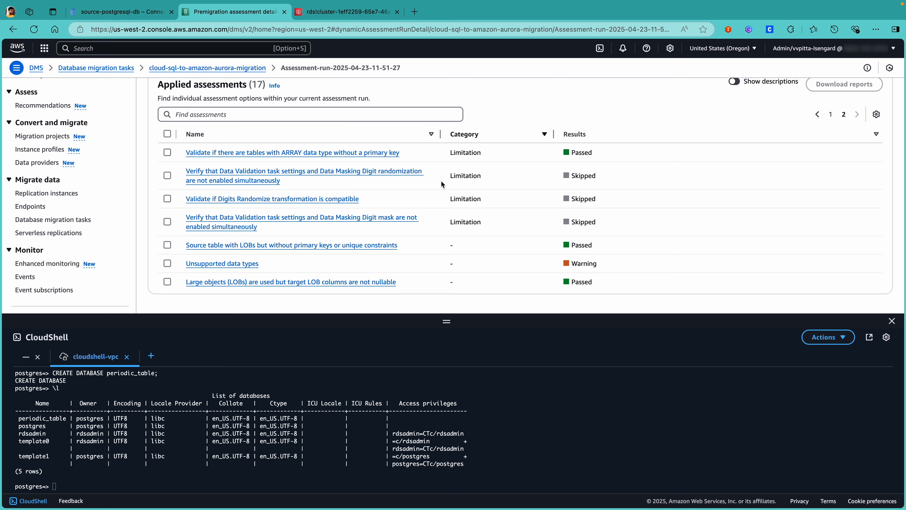
scroll(441, 184, "up", 5)
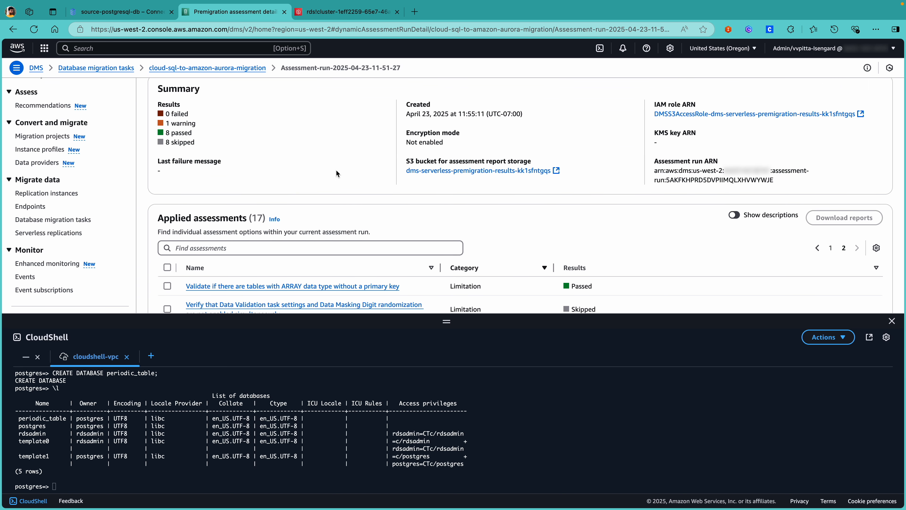
scroll(337, 174, "up", 1)
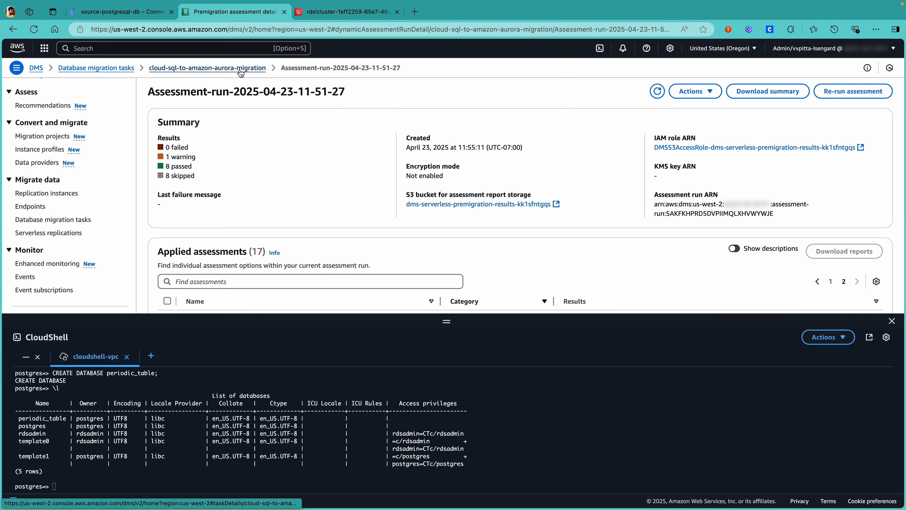
Step: Restart/resume the cloud-sql-to-amazon-aurora-migration task from its details page and check the full load rows in its table statistics
left_click(253, 68)
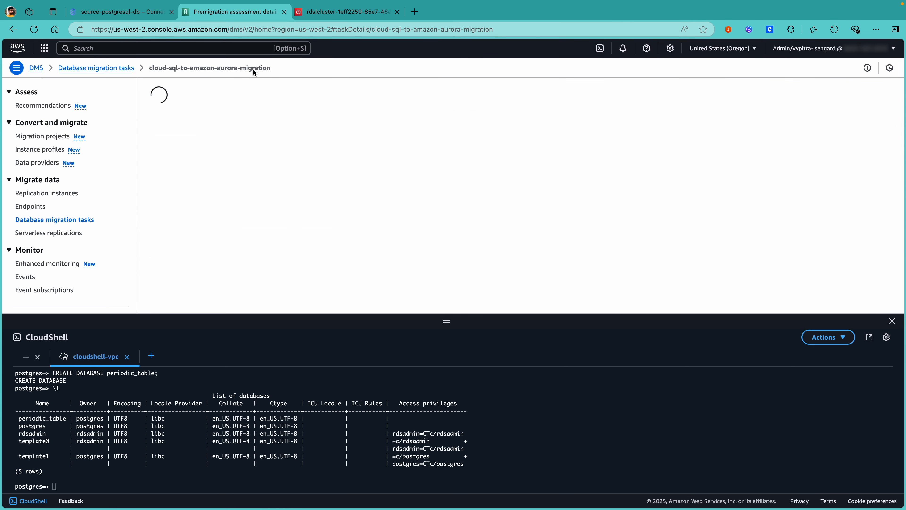
scroll(309, 208, "down", 3)
scroll(310, 209, "up", 3)
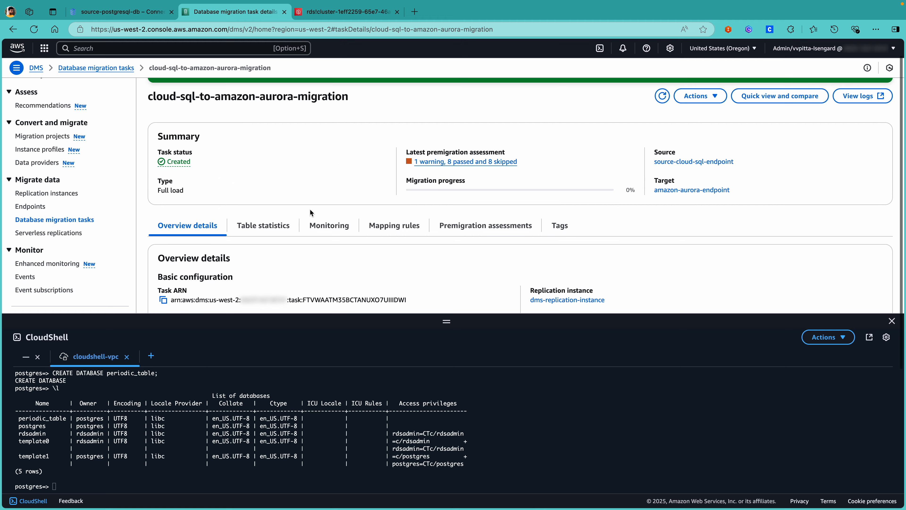
left_click(699, 117)
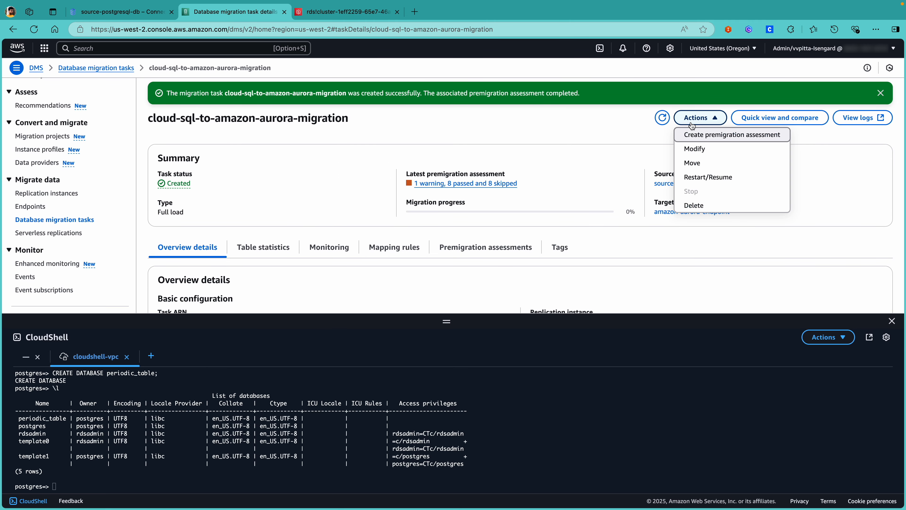
left_click(698, 176)
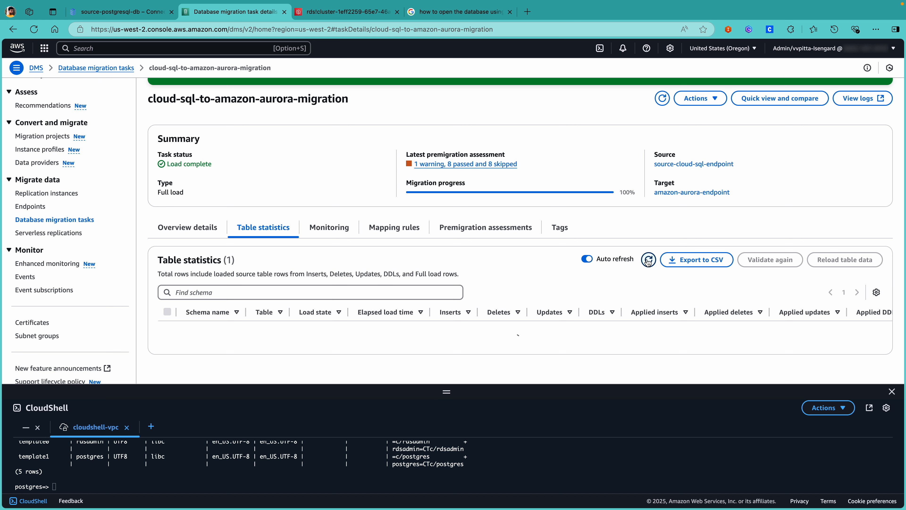
scroll(559, 332, "right", 10)
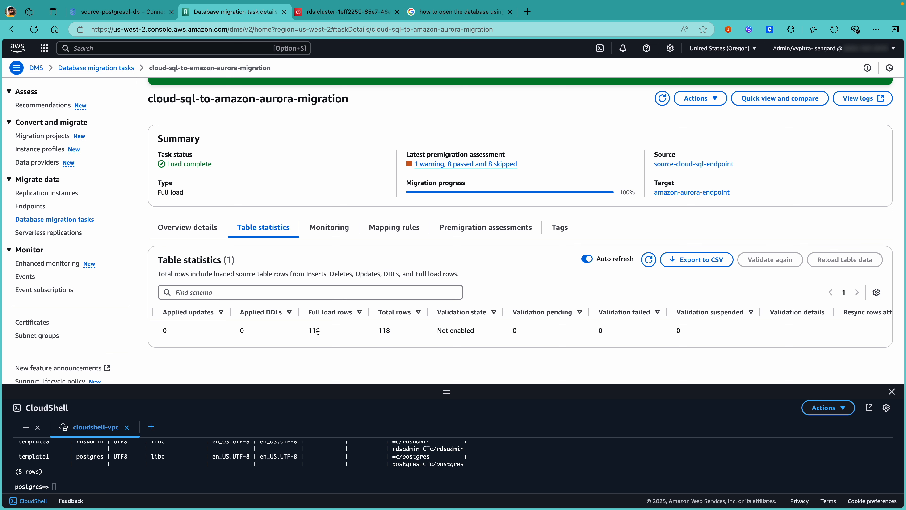
Step: Enlarge the CloudShell pane and connect the psql session to the database with \c periodic_table;
left_click_drag(447, 391, 452, 245)
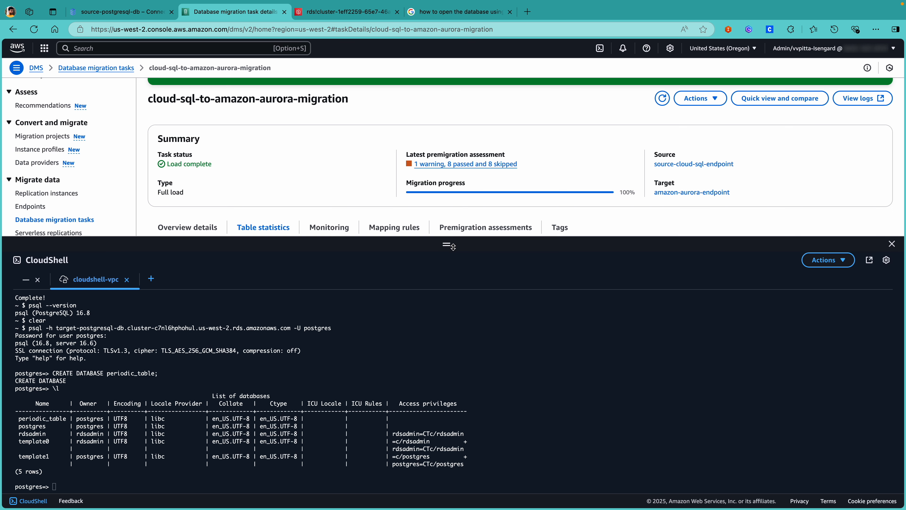
left_click(185, 473)
type("\\c periodic")
key("Tab")
type(";")
key("Return")
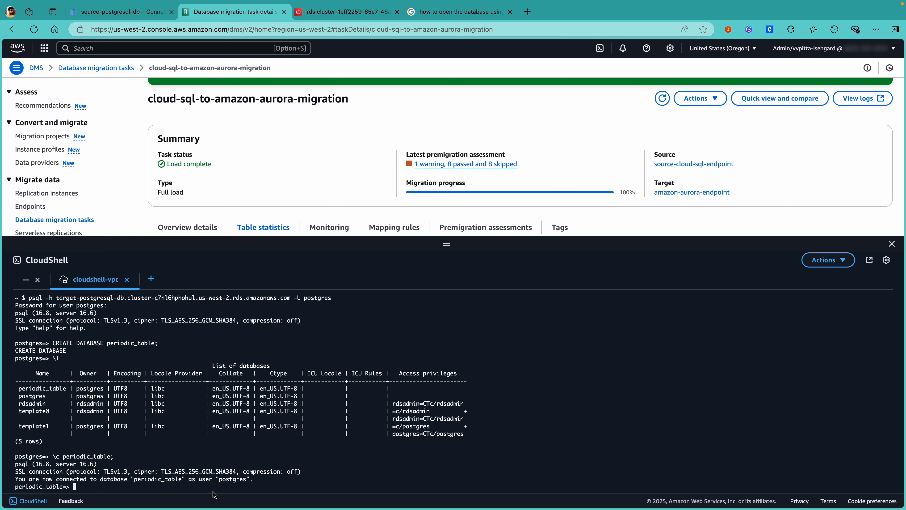
Step: Query all migrated rows in the target database with SELECT * FROM periodic_table;
key("super+Tab")
left_click(435, 467)
type("SELECT * FROM periodic_table")
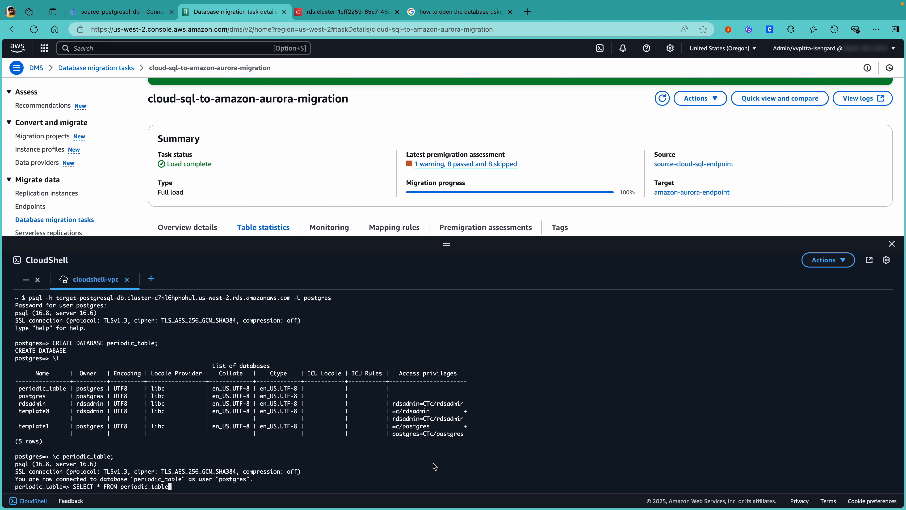
type(";")
key("Return")
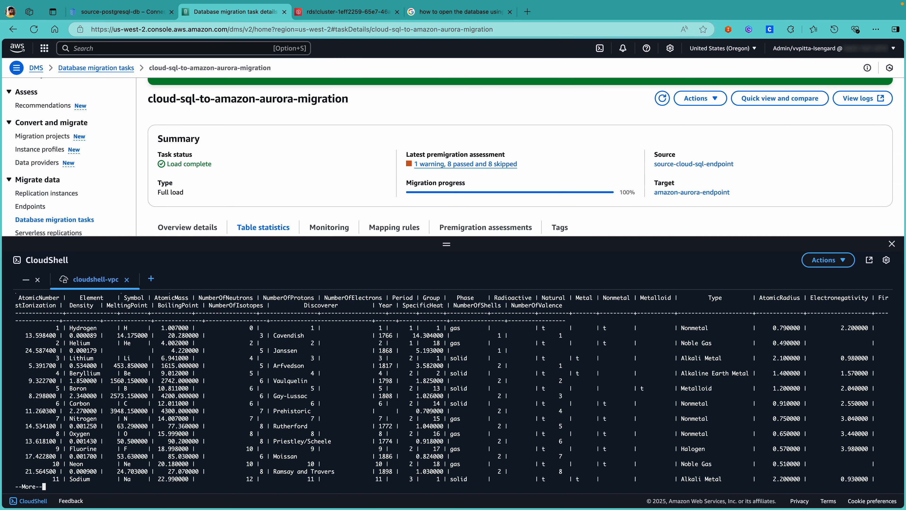